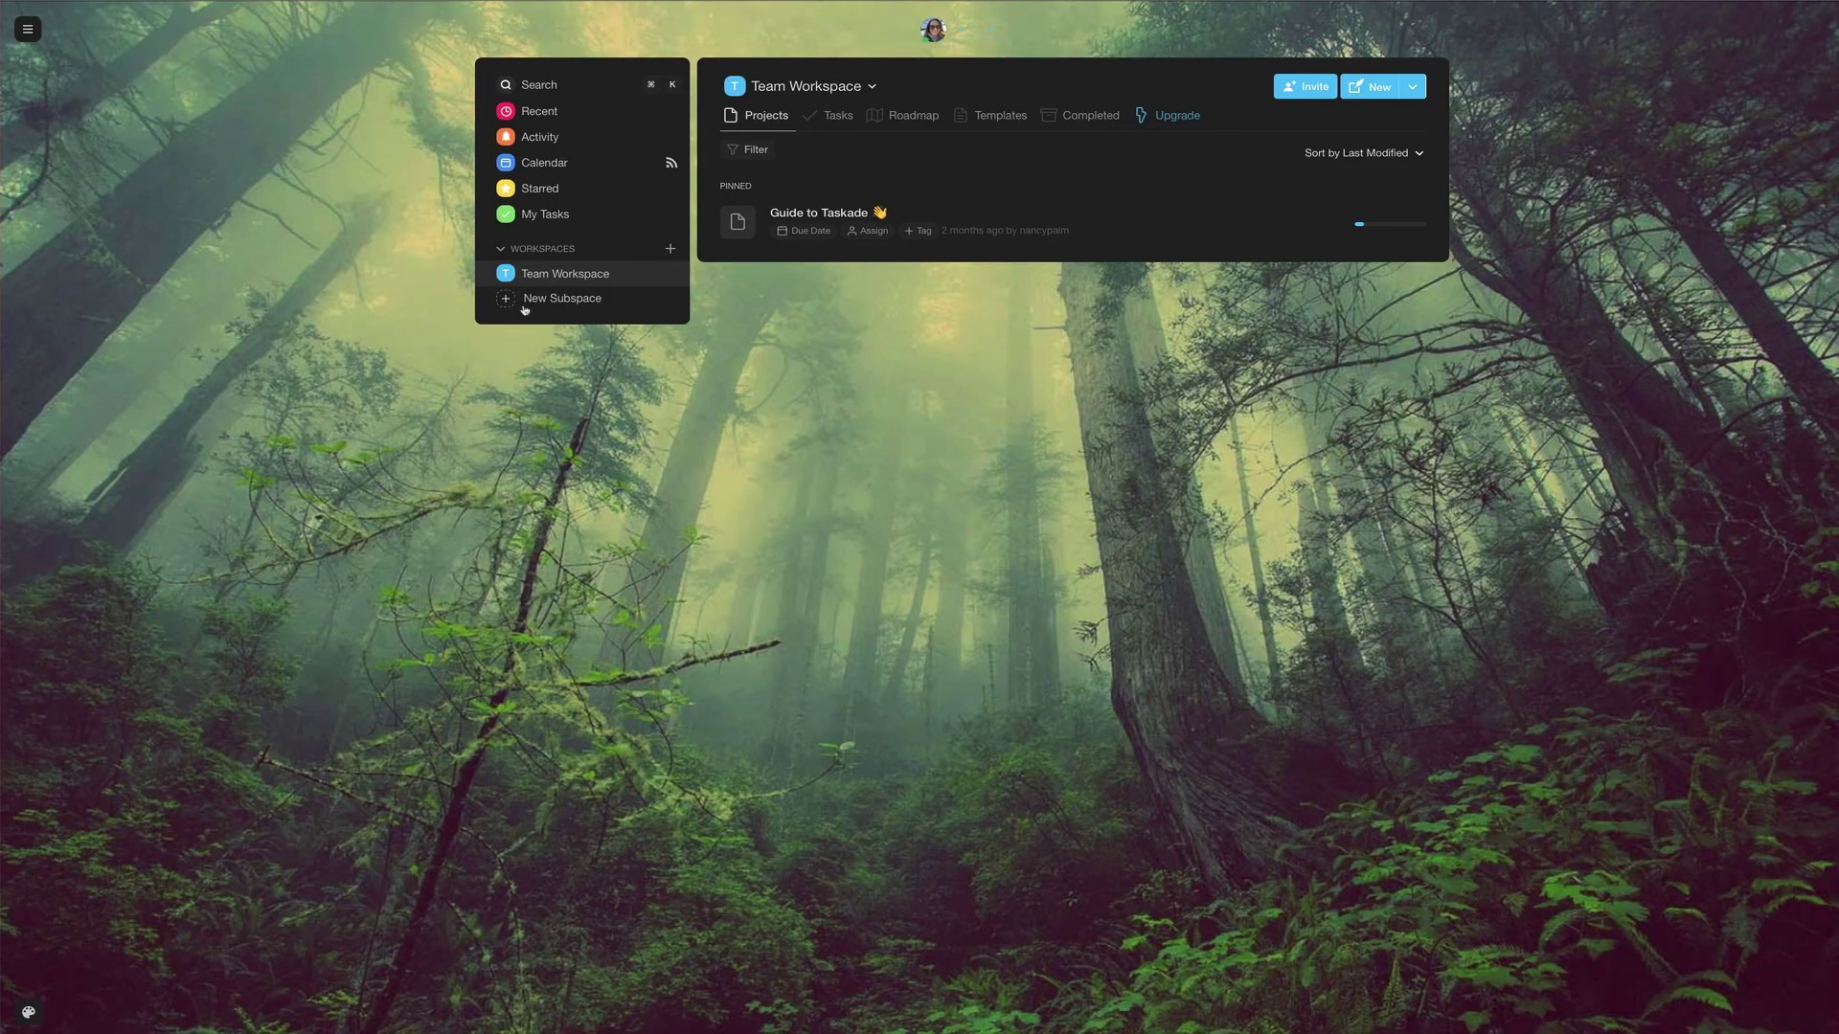
Add a subspace named 'Test Subspace' to the Team Workspace, then start a new blank project.
left_click(524, 306)
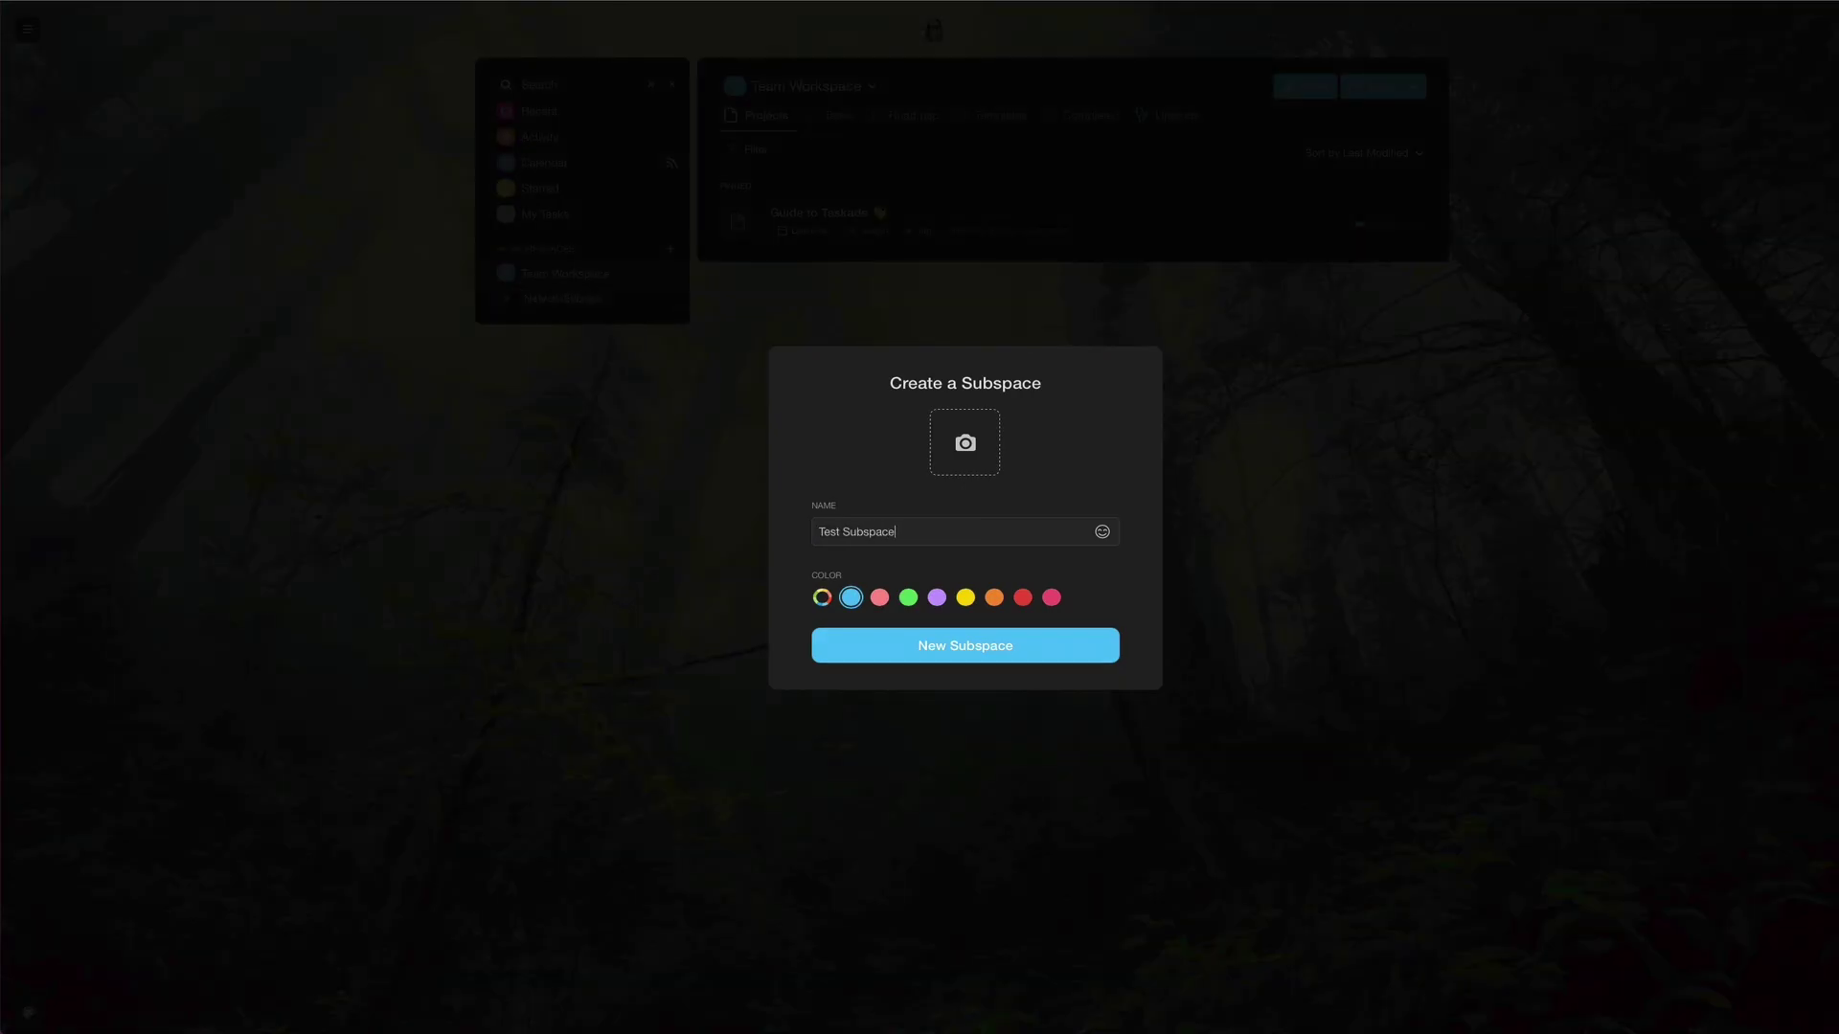
left_click(1025, 646)
left_click(1412, 86)
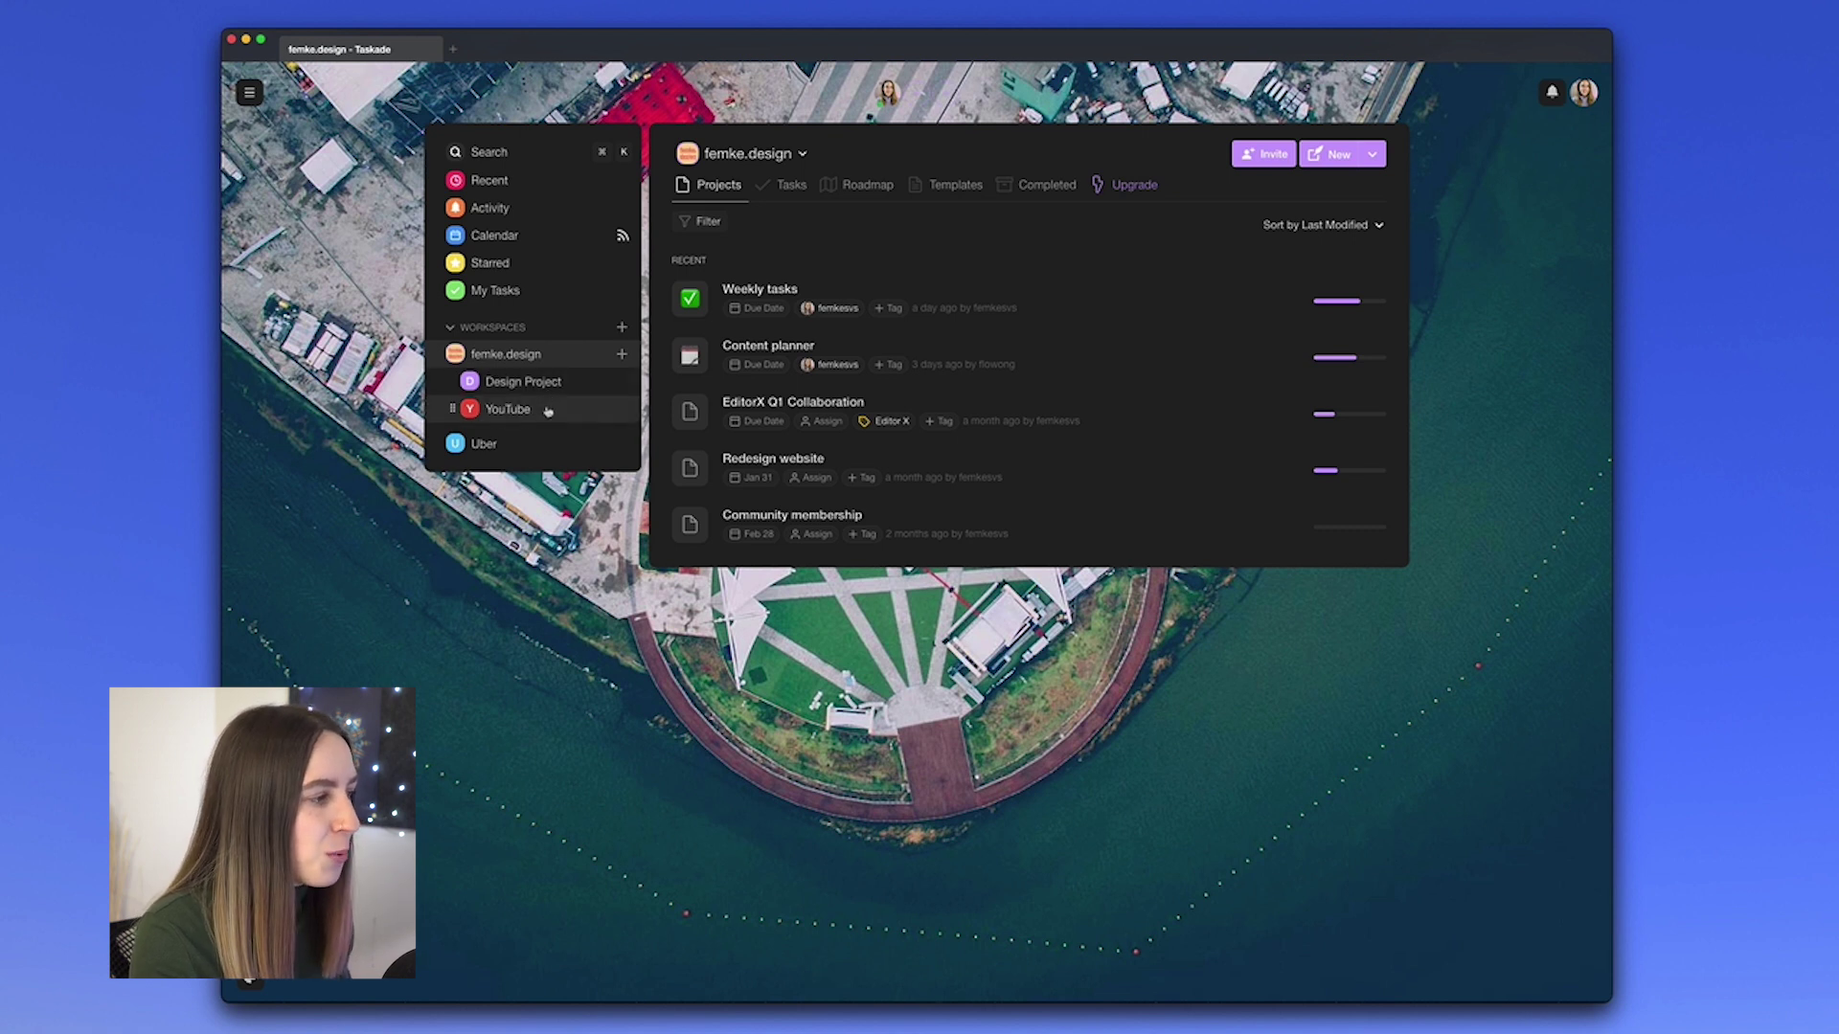
Switch to the YouTube subspace and open its sponsored Hotjar project.
left_click(548, 411)
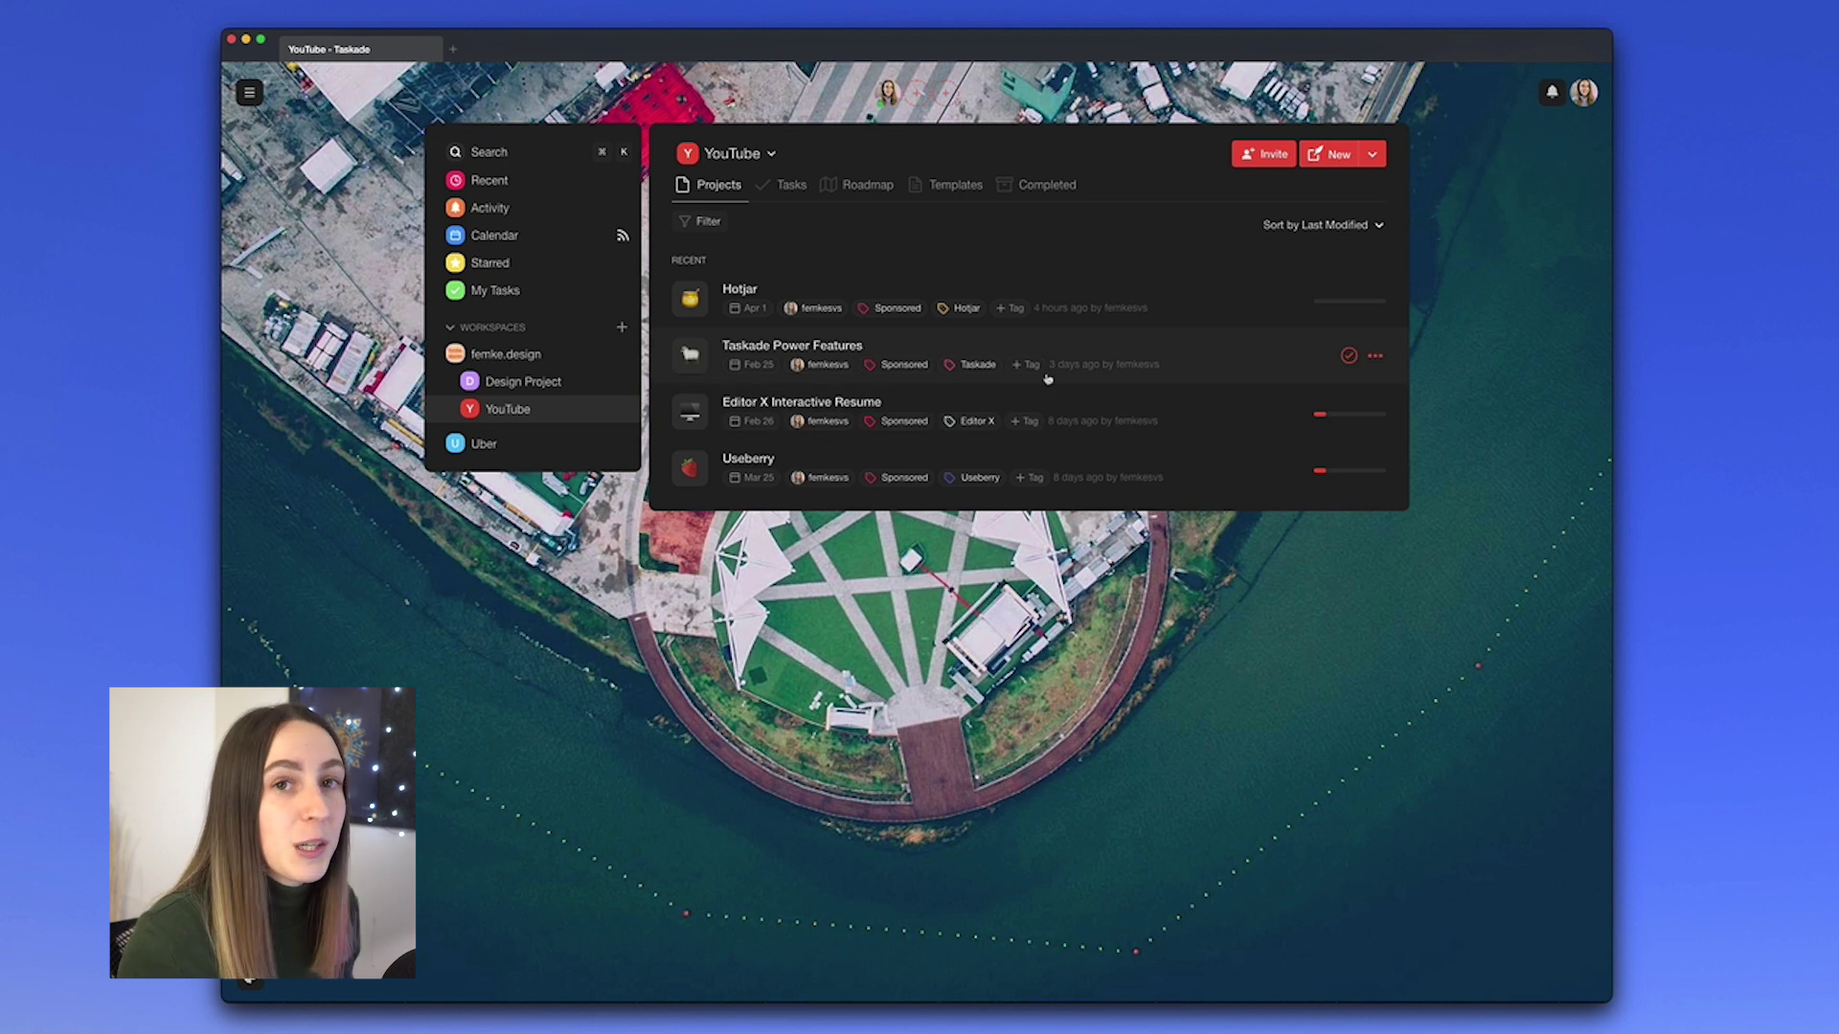
left_click(946, 279)
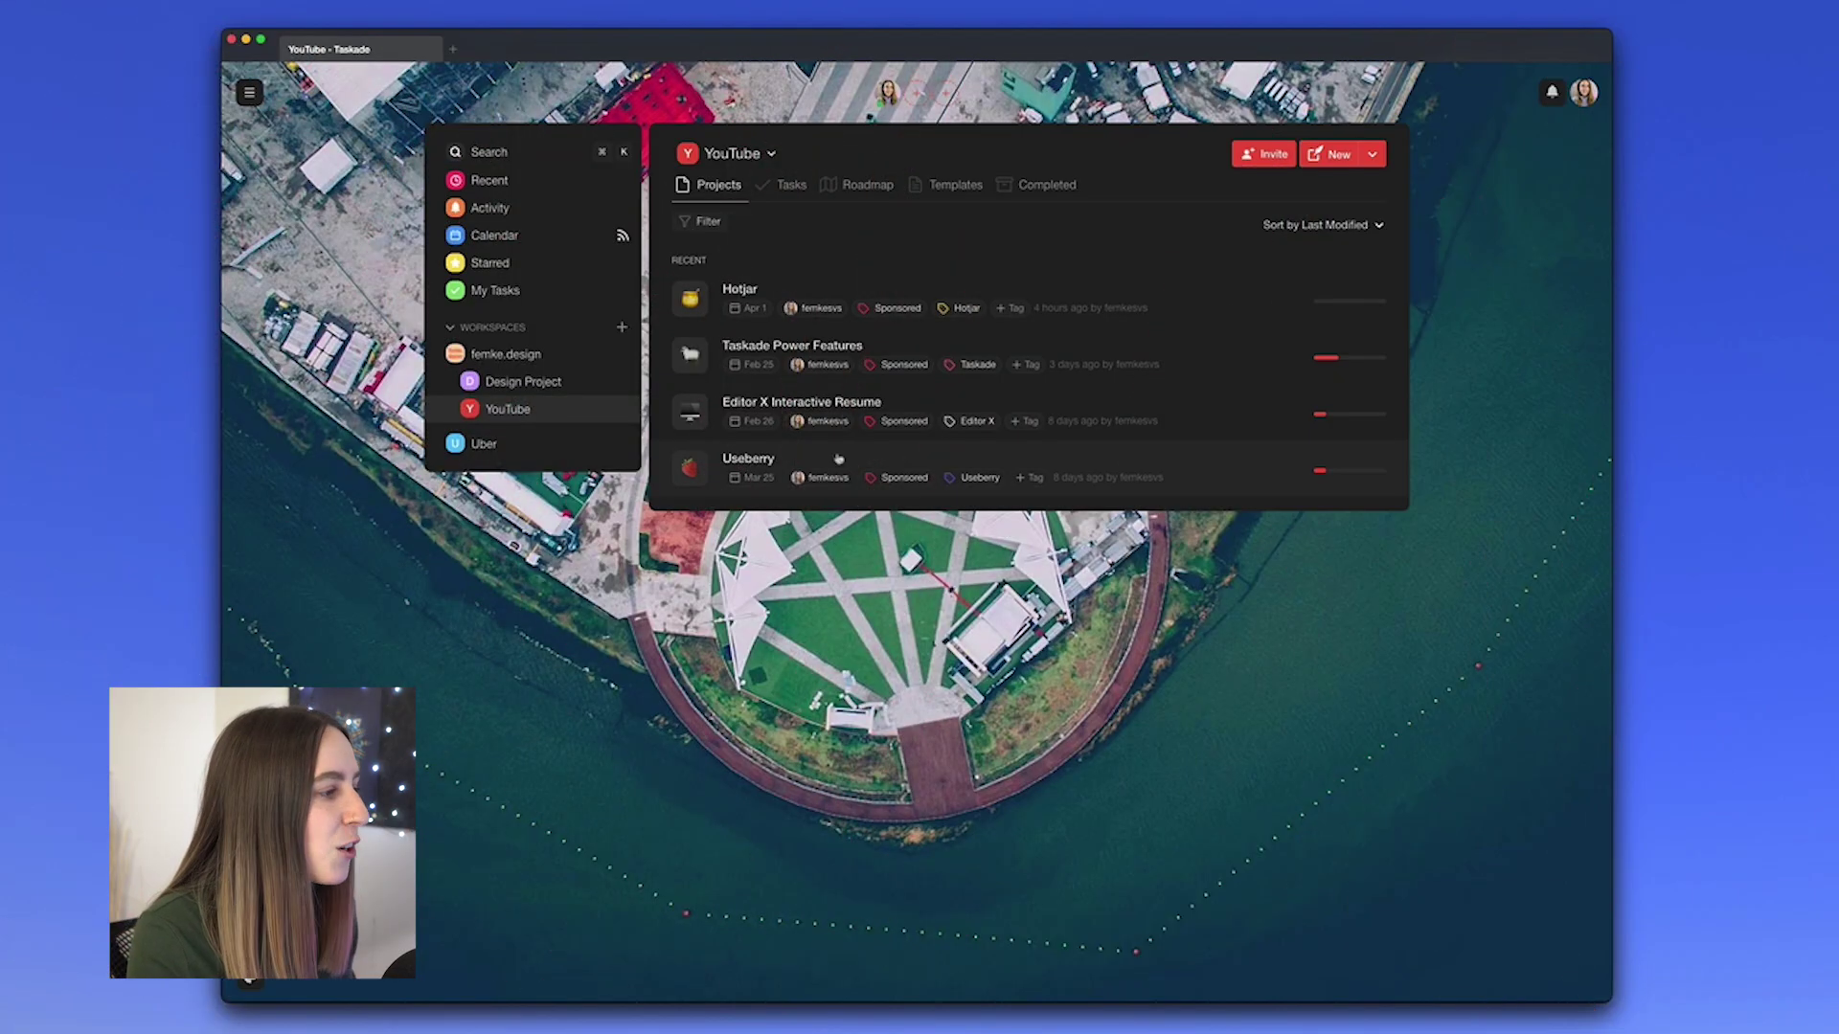
Switch to Design Project and show its Templates list with the Design Process Template.
left_click(504, 383)
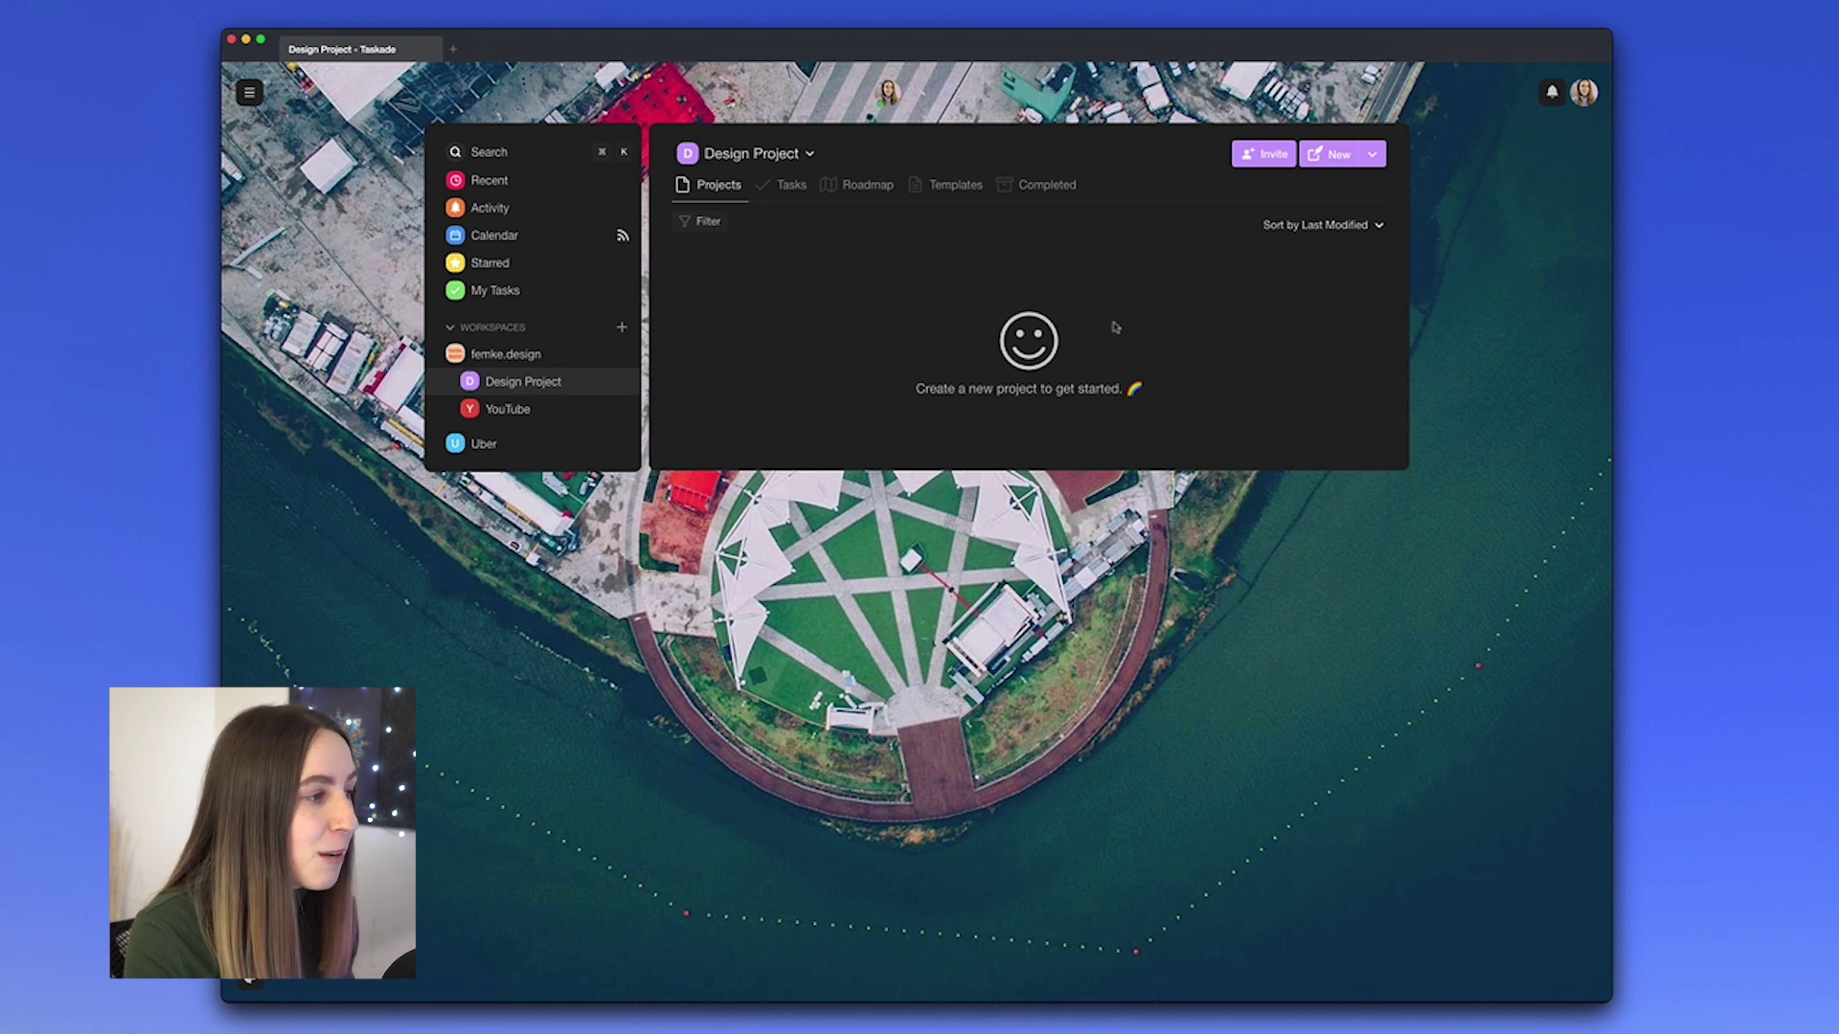
left_click(951, 186)
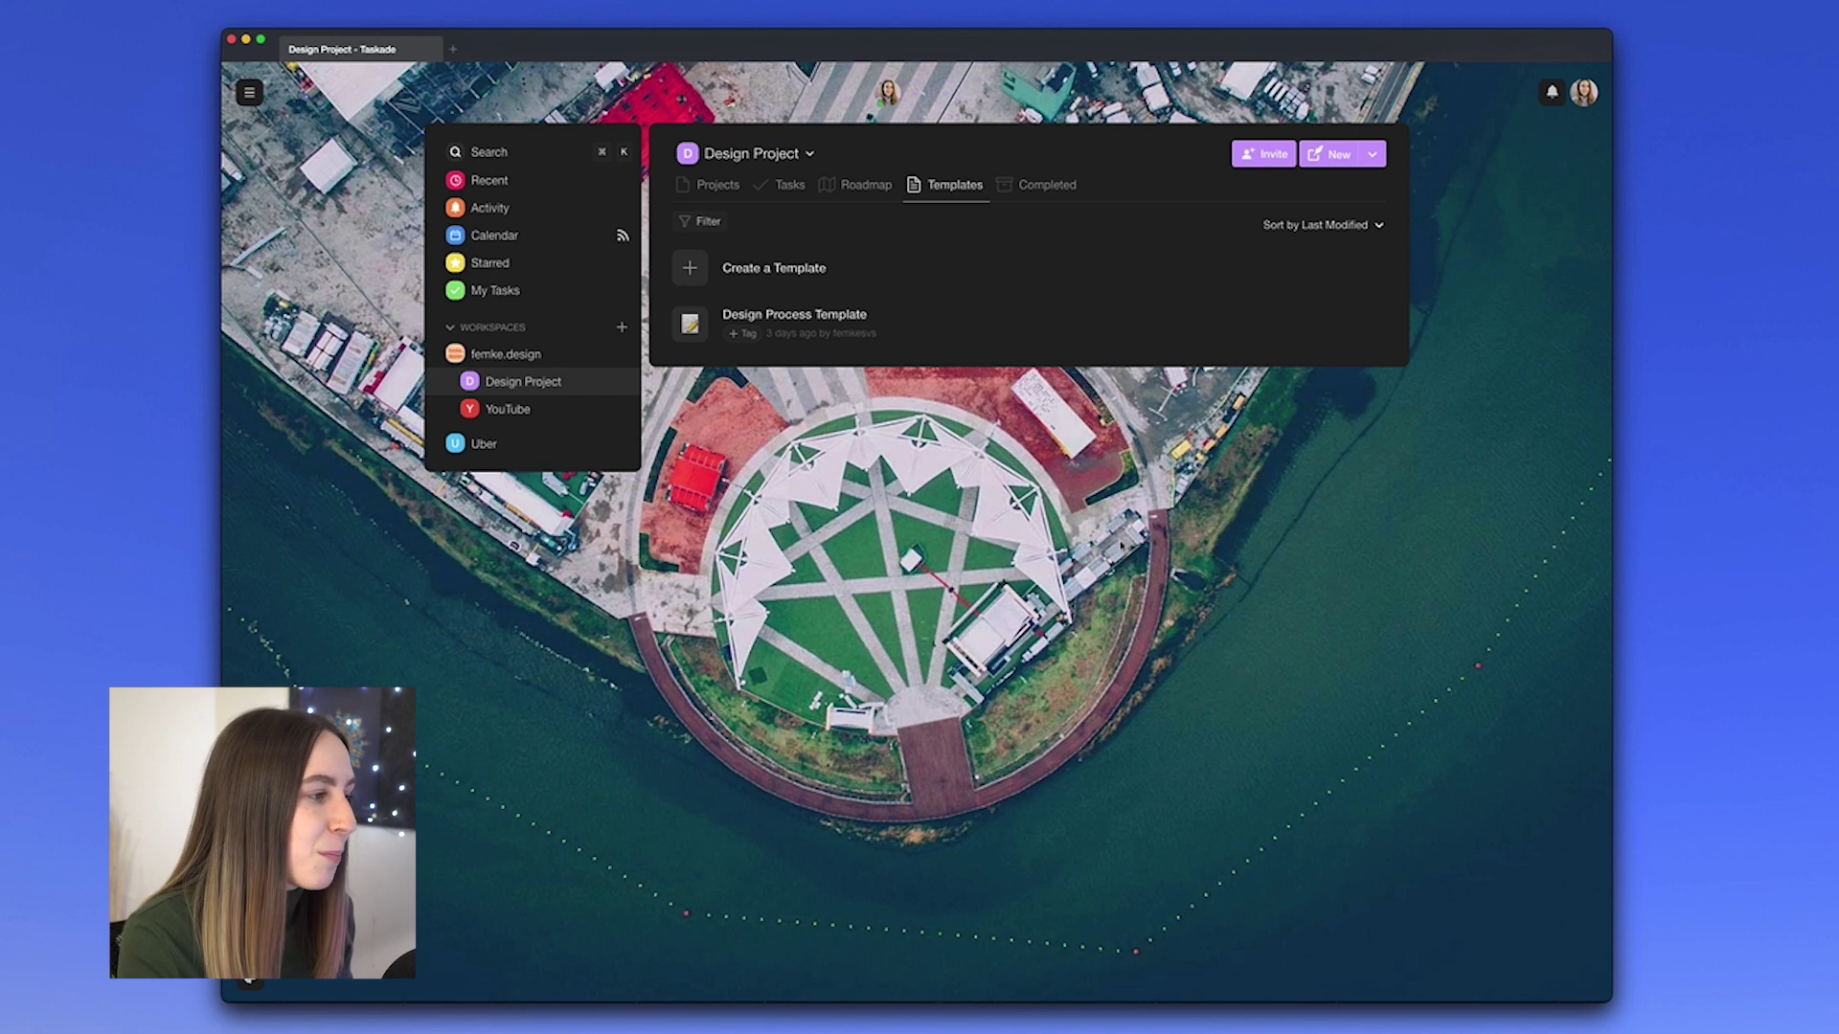
left_click(849, 311)
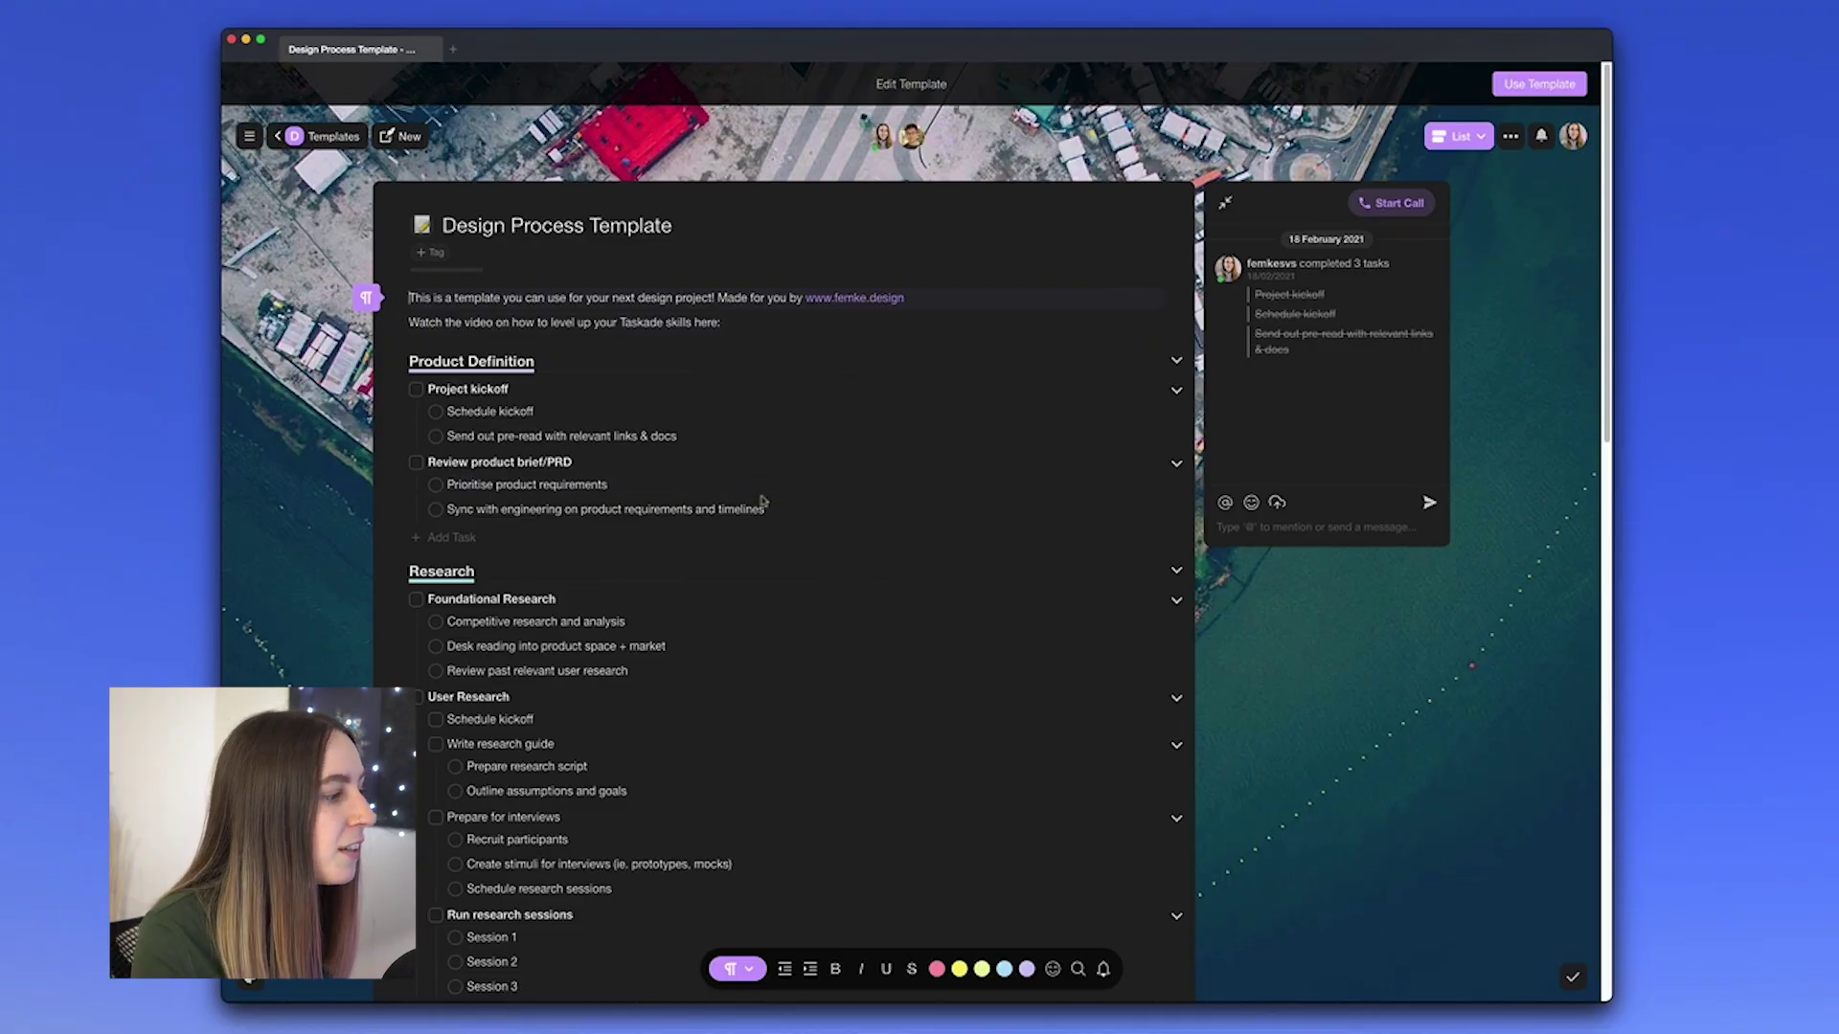
scroll(763, 501, "down", 5)
scroll(746, 621, "down", 14)
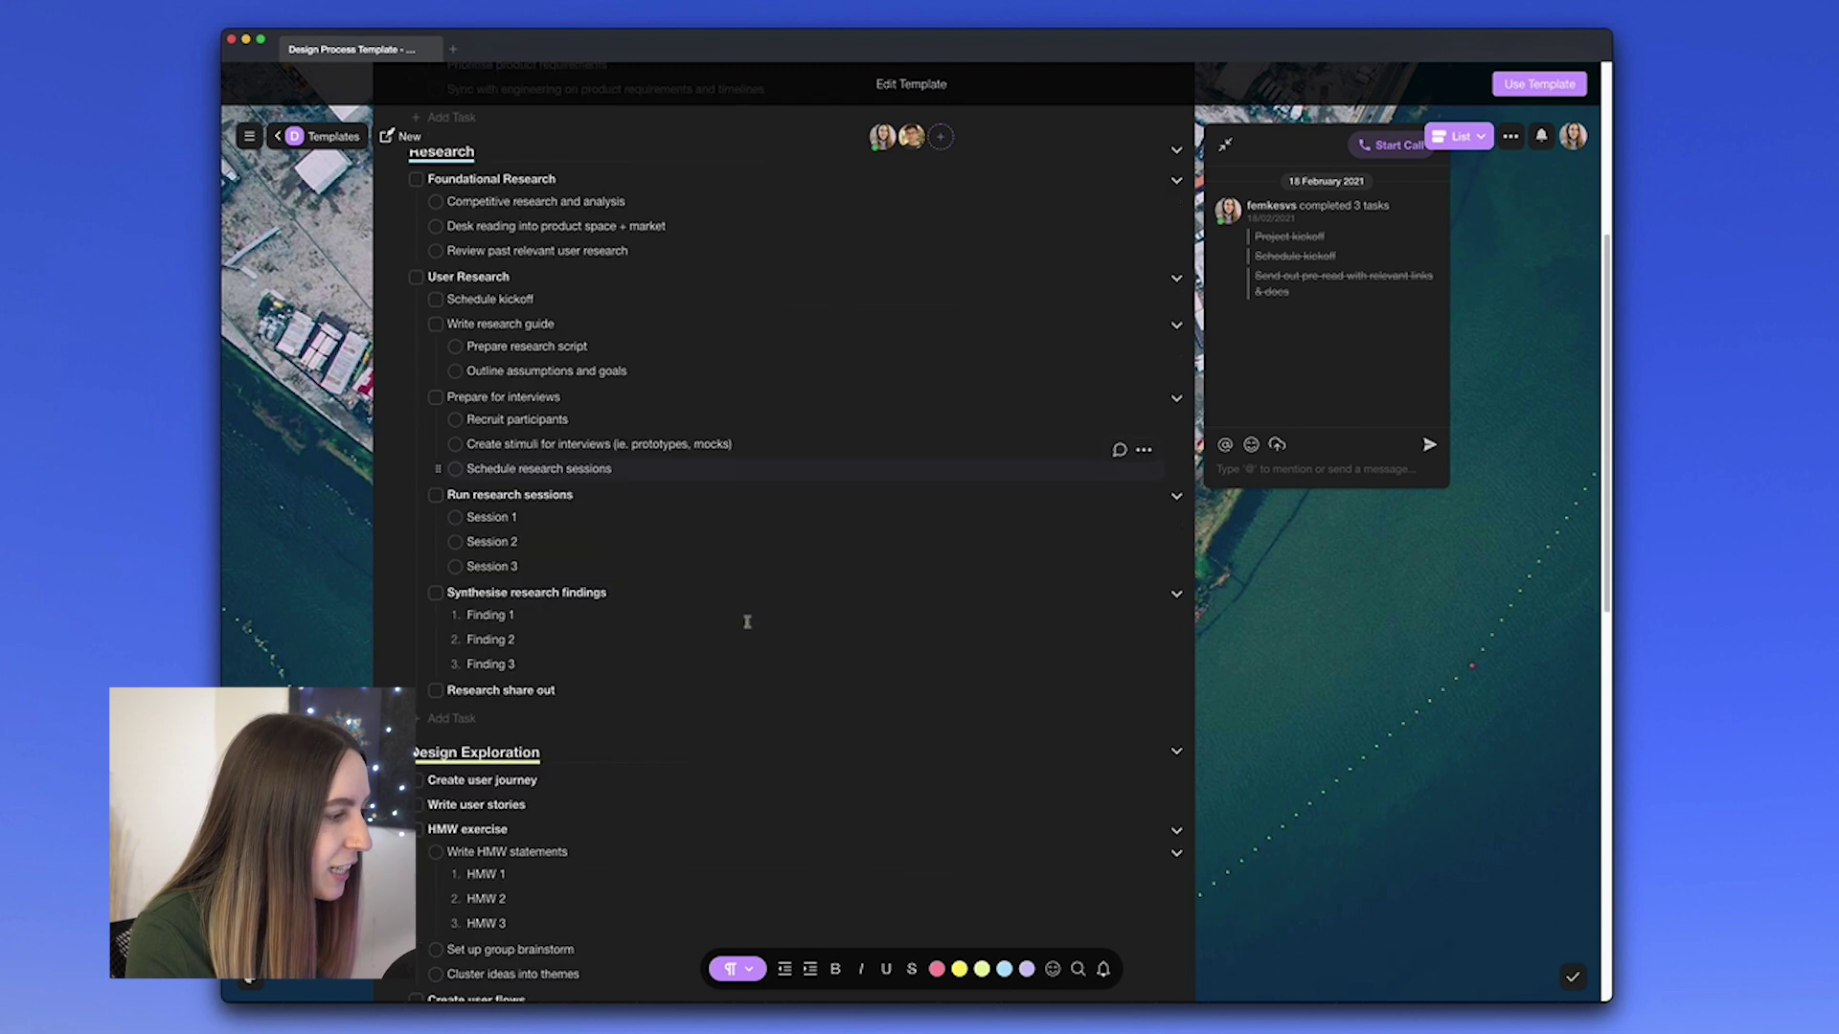
scroll(747, 621, "down", 3)
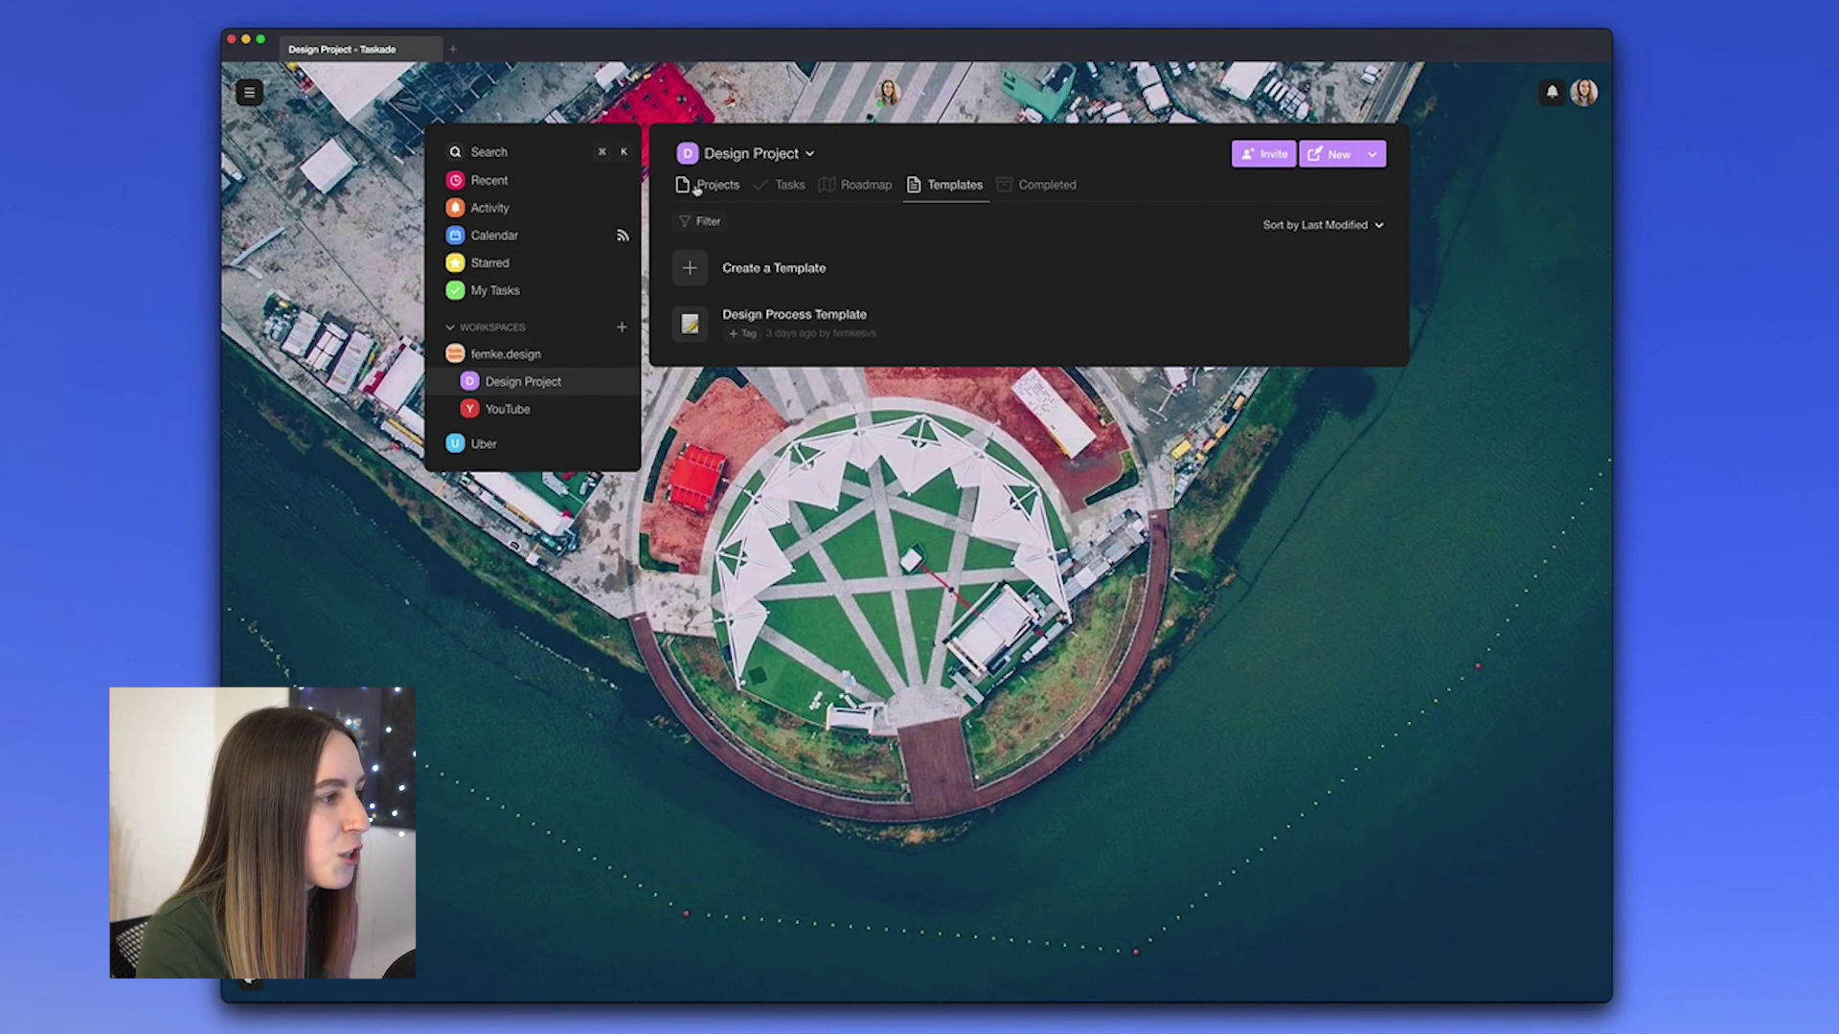
Create a Design Project project from the Design Process Template and title it 'Project Firefly'.
left_click(696, 189)
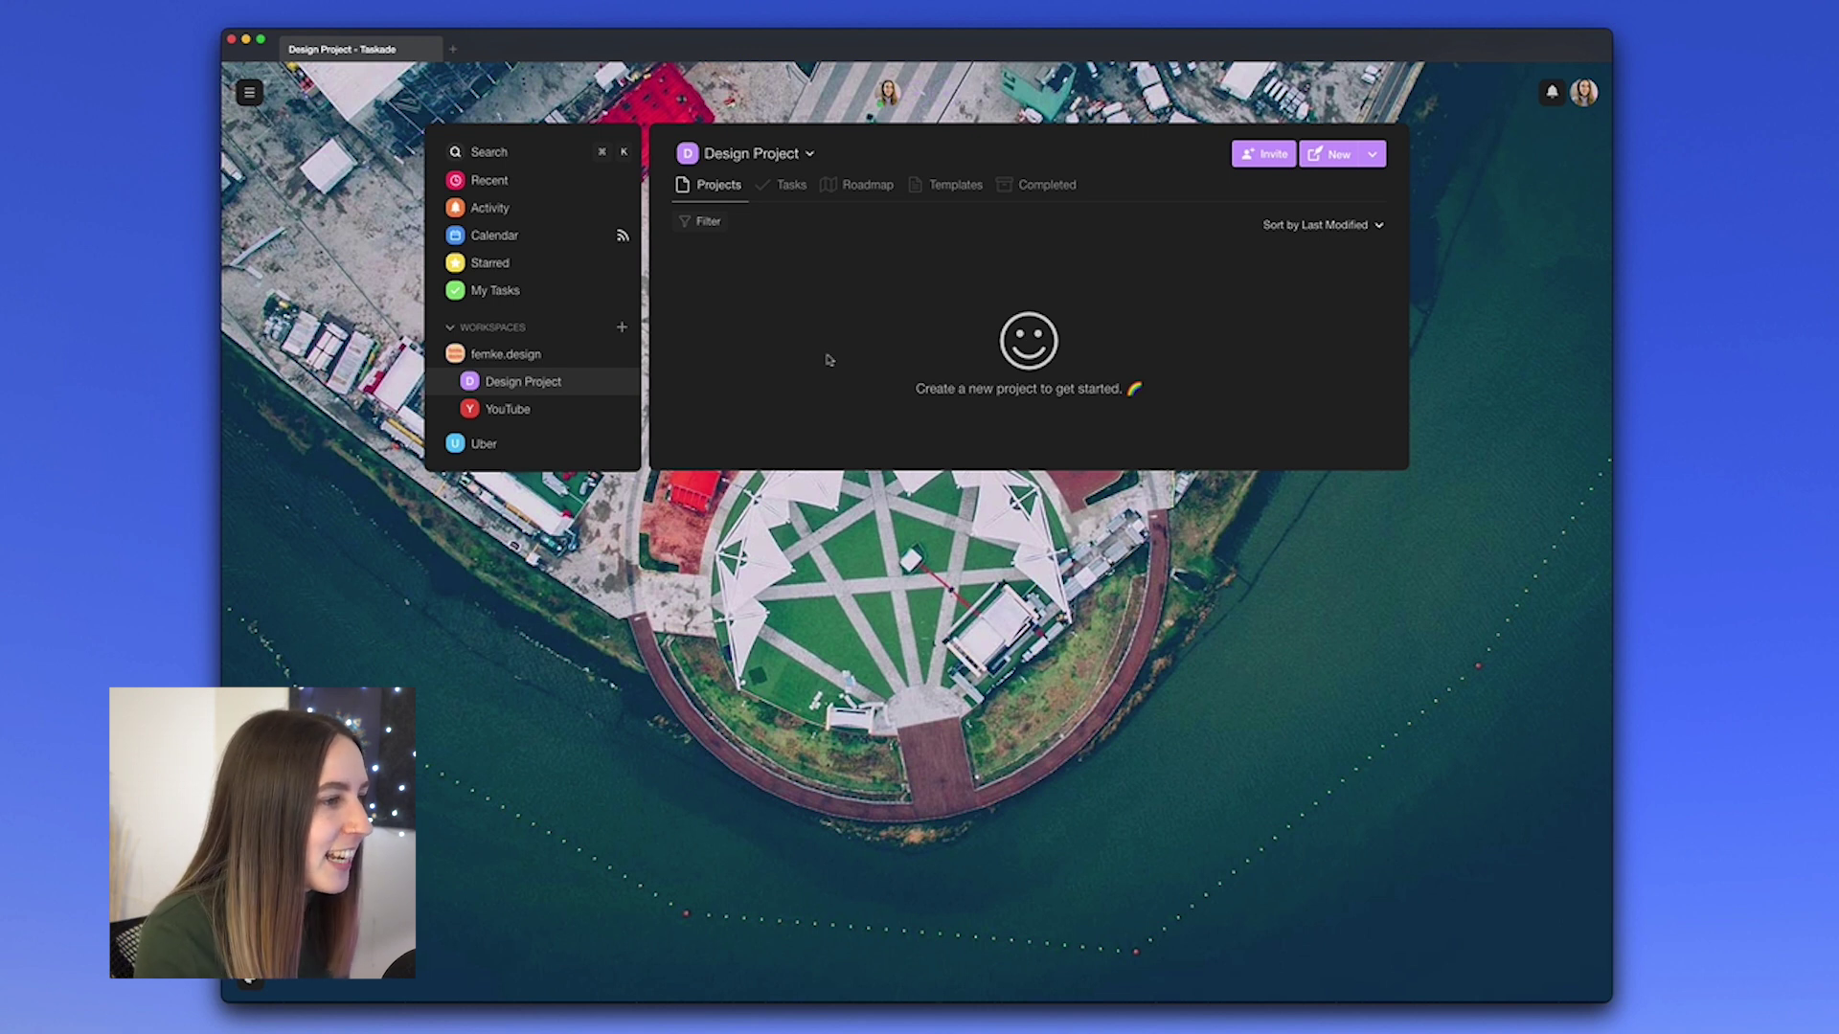
left_click(1373, 157)
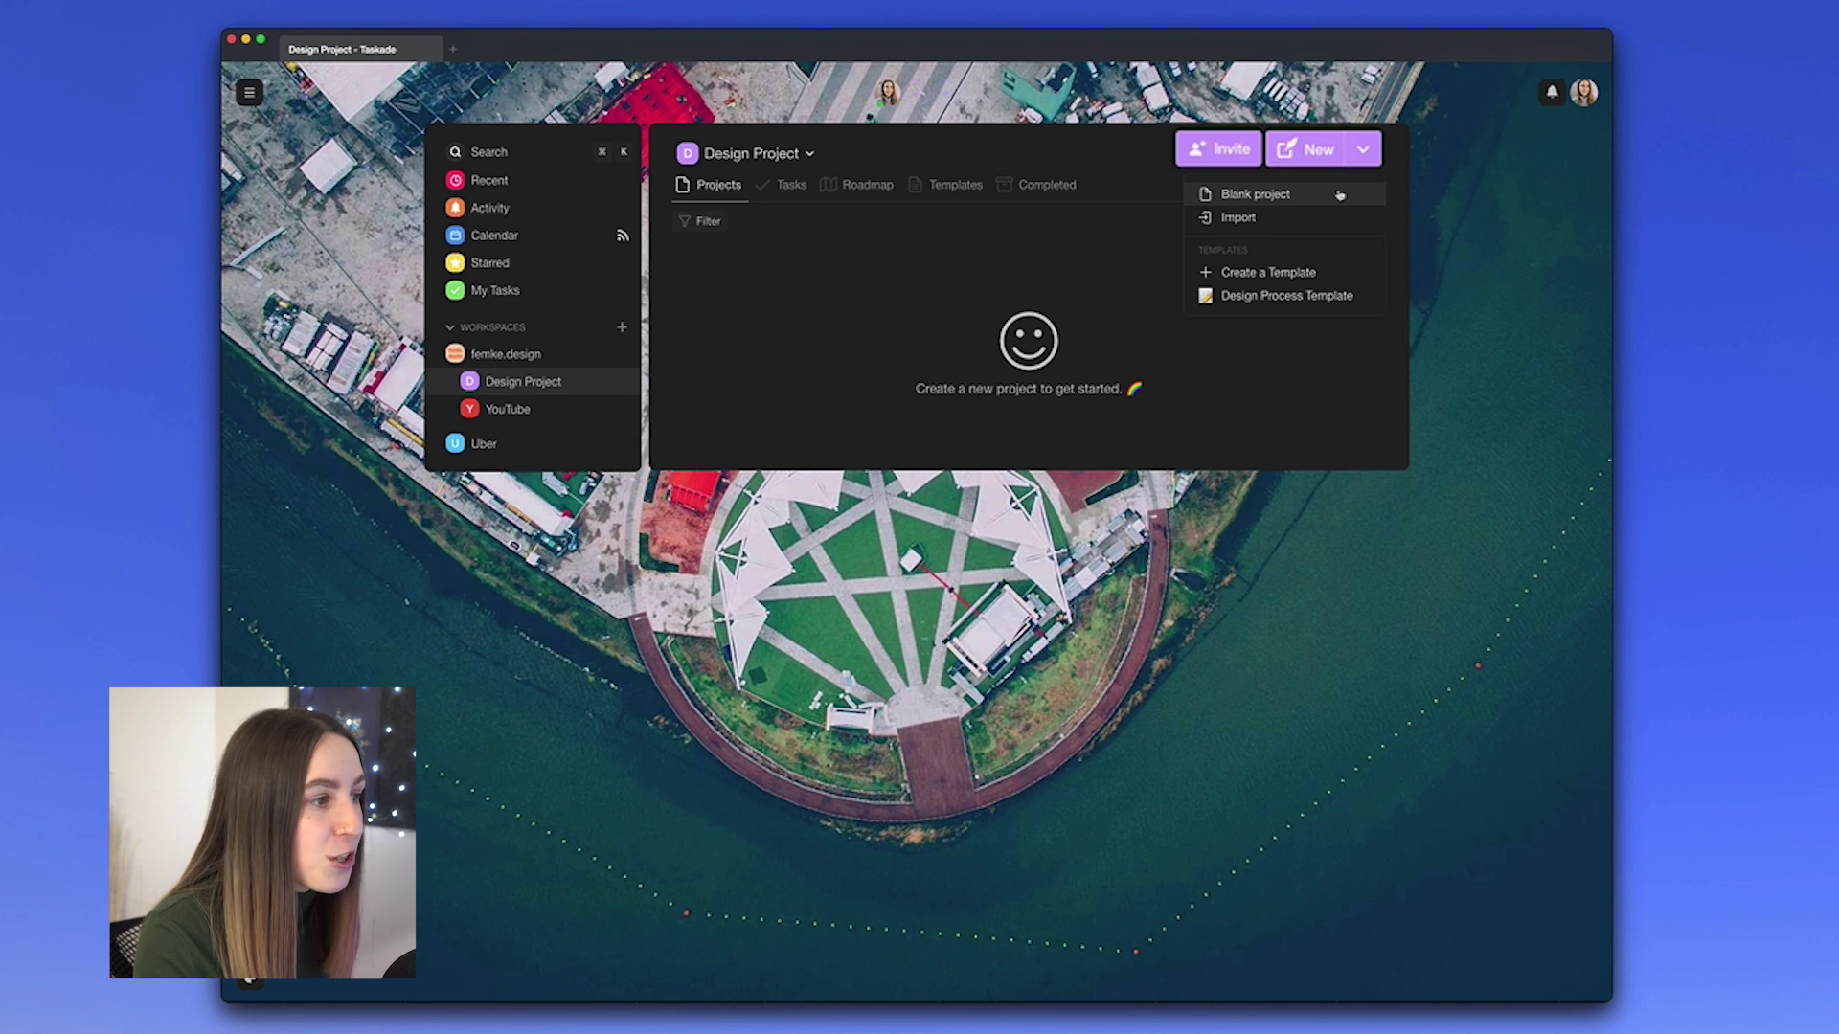
left_click(1286, 296)
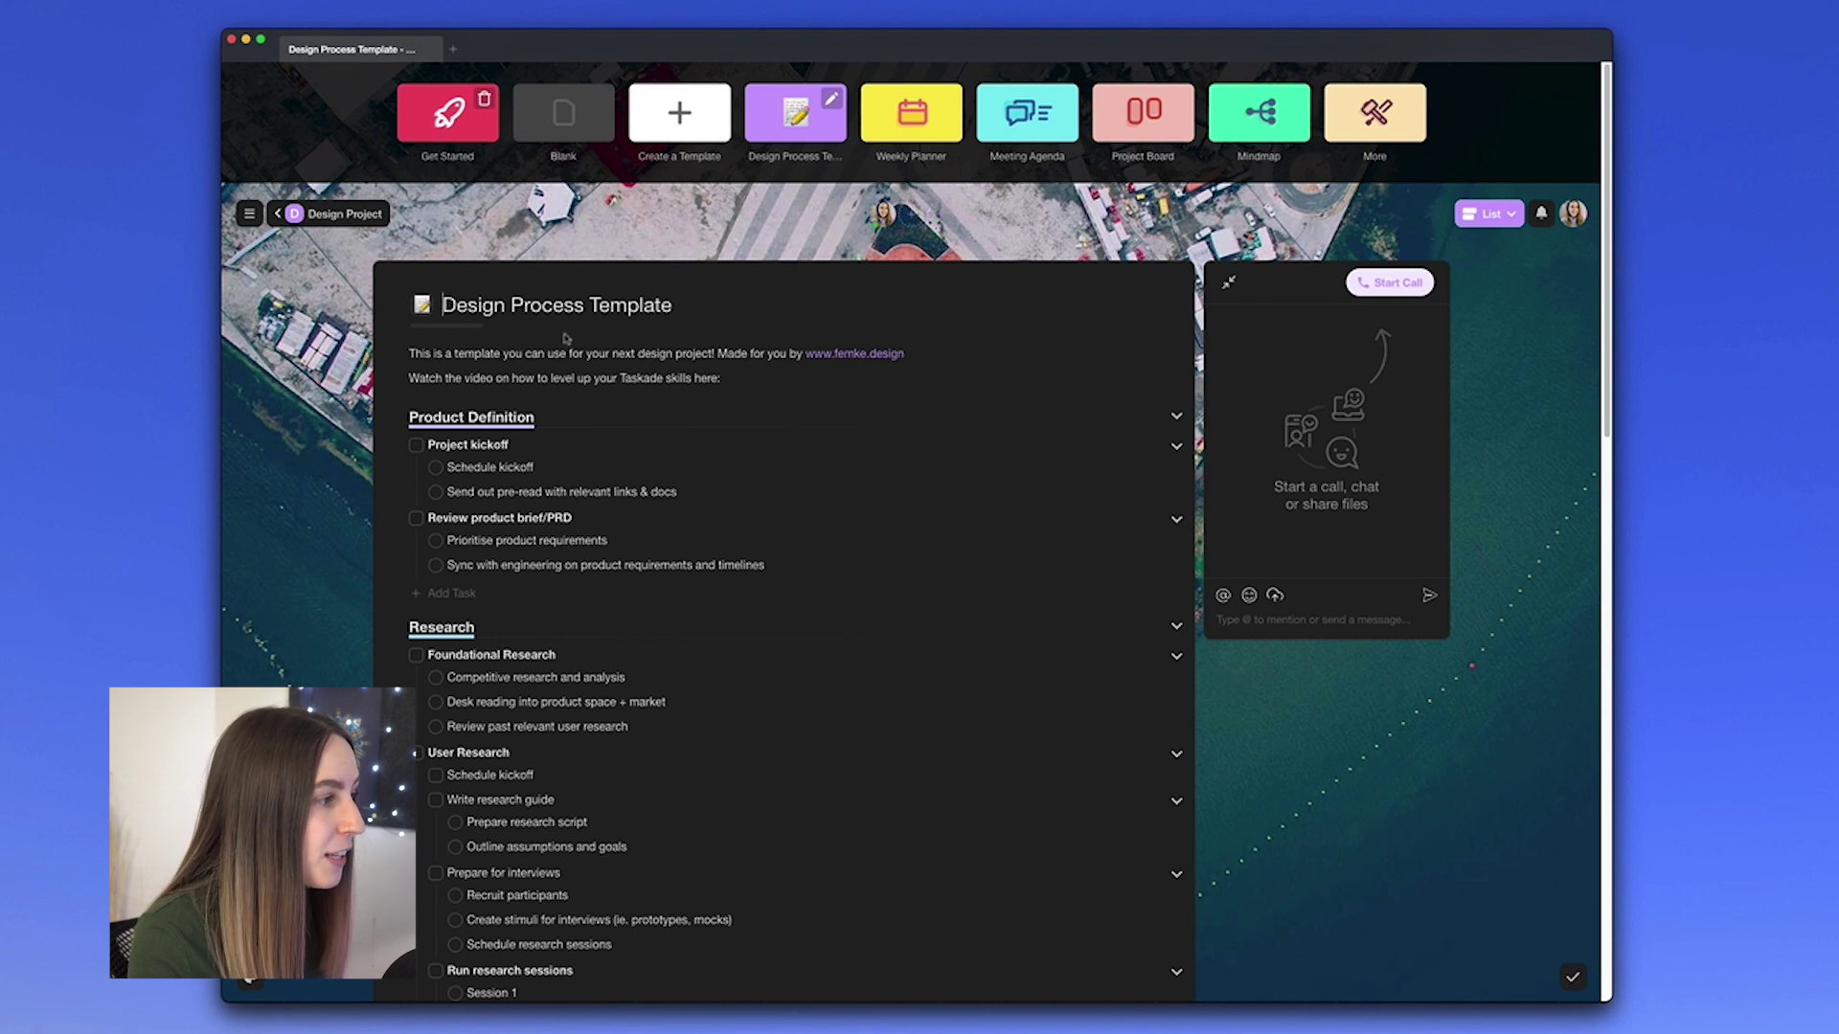
left_click_drag(674, 305, 438, 319)
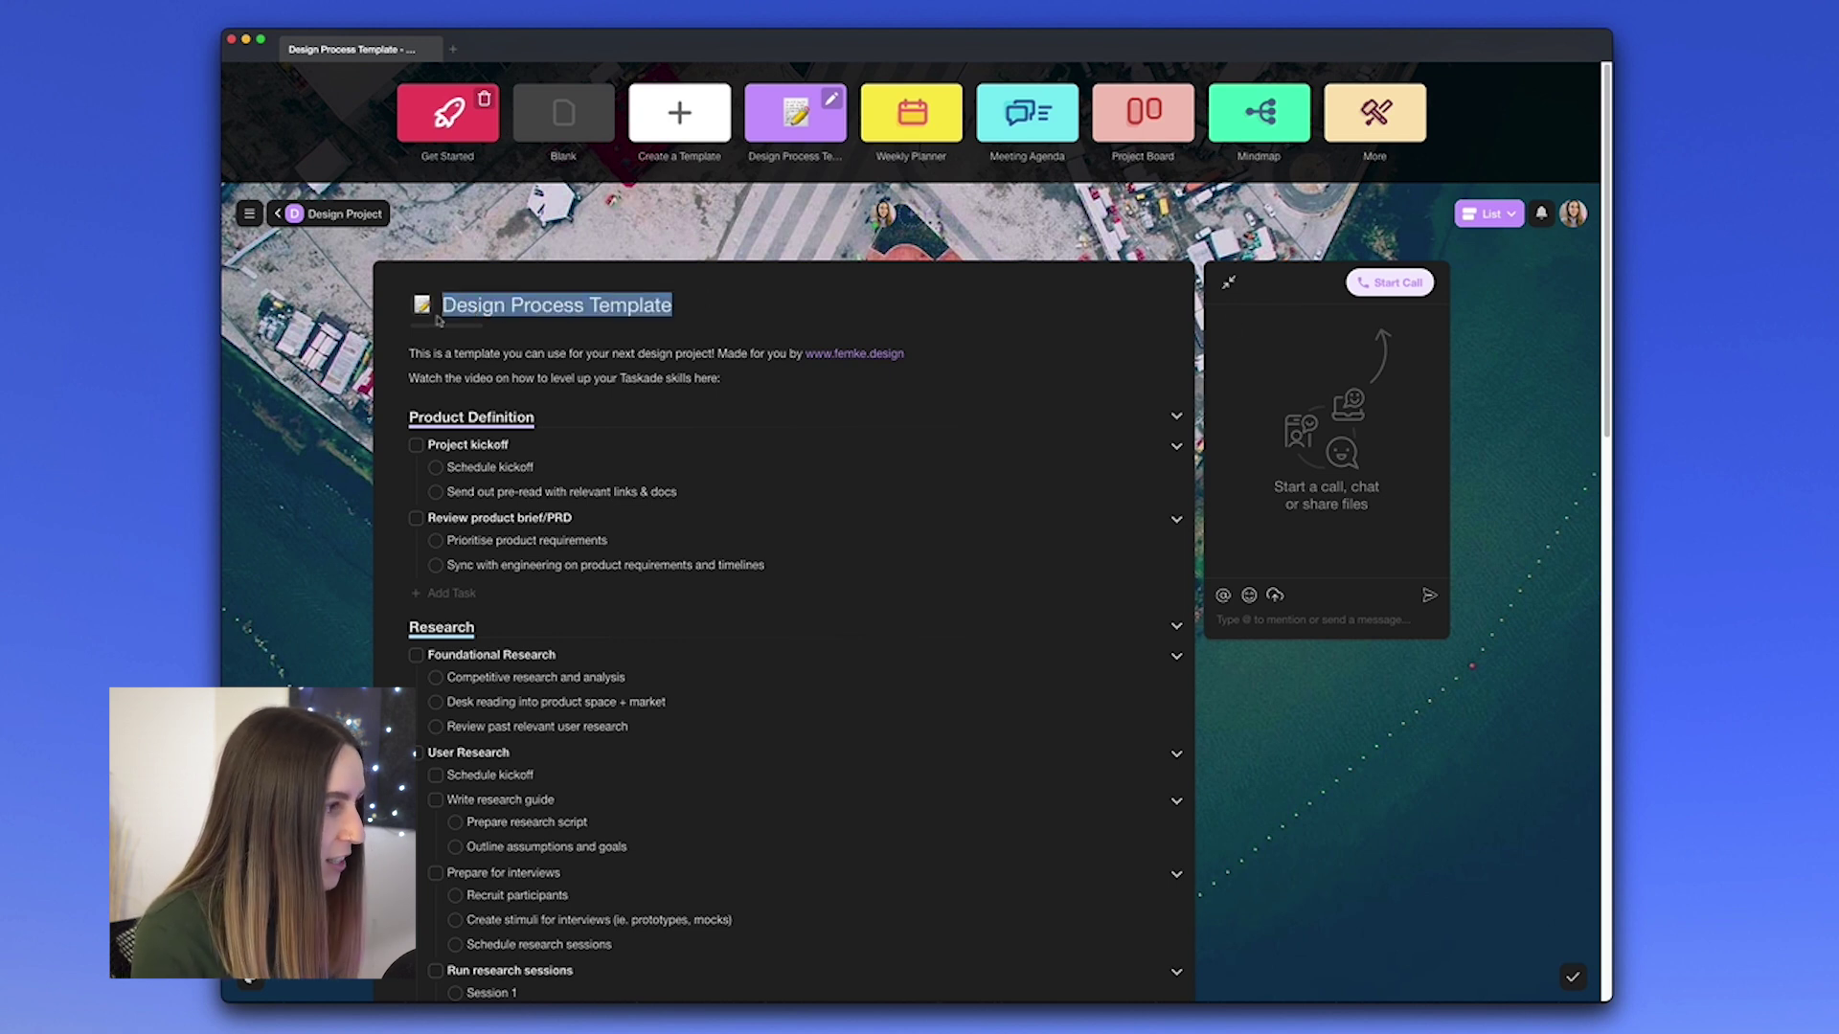
type("Project ")
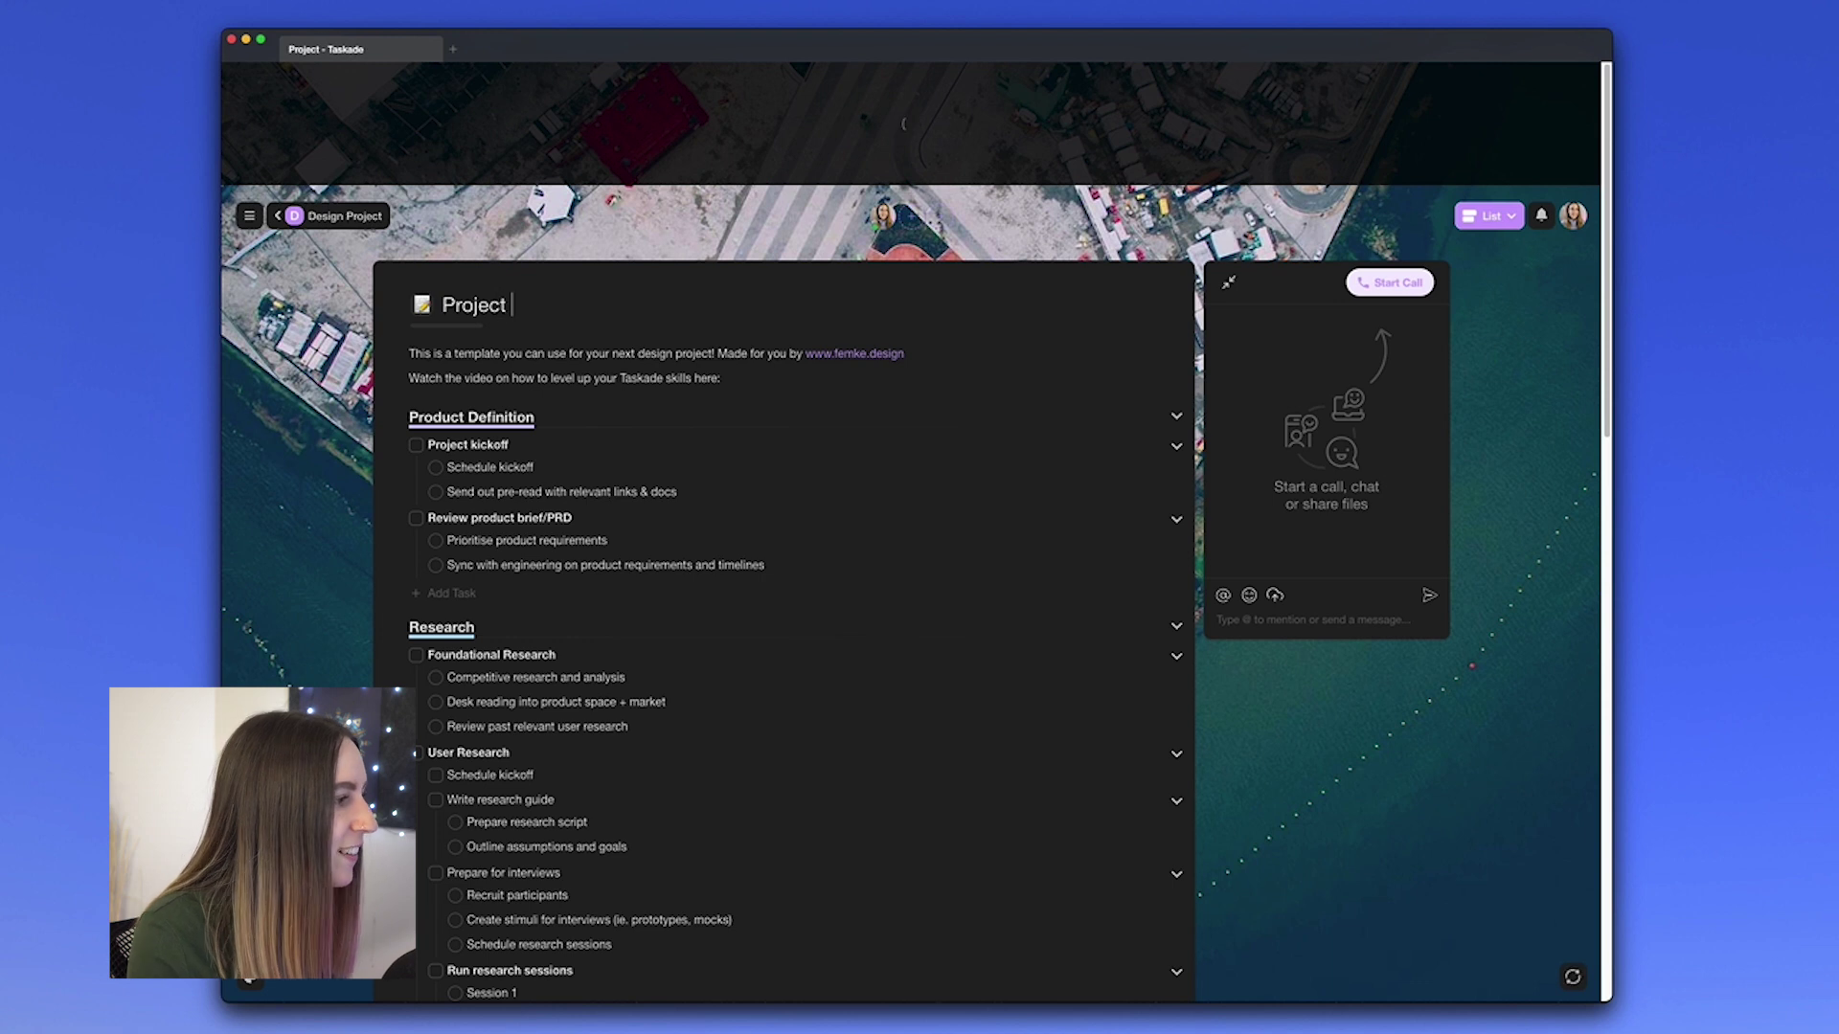
type("Firefly")
left_click(421, 182)
key("Escape")
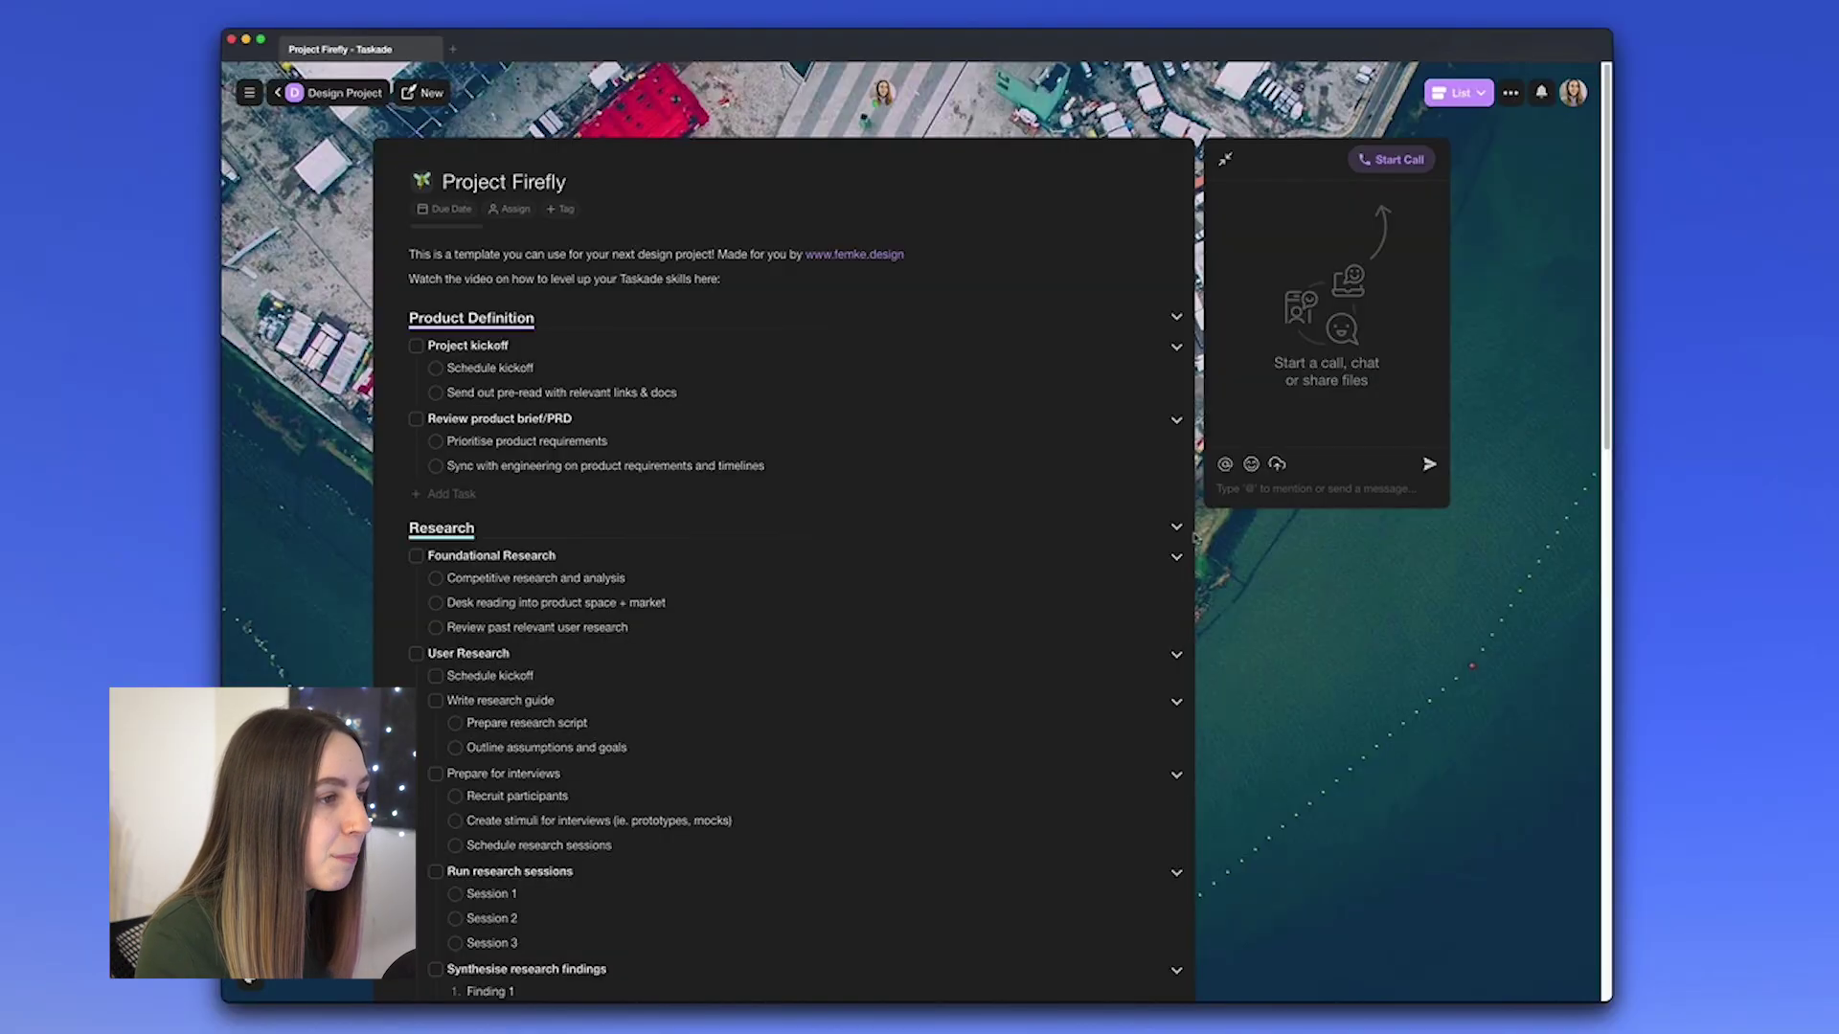
Try Project Firefly in Board, Action and Mindmap views.
left_click(1480, 94)
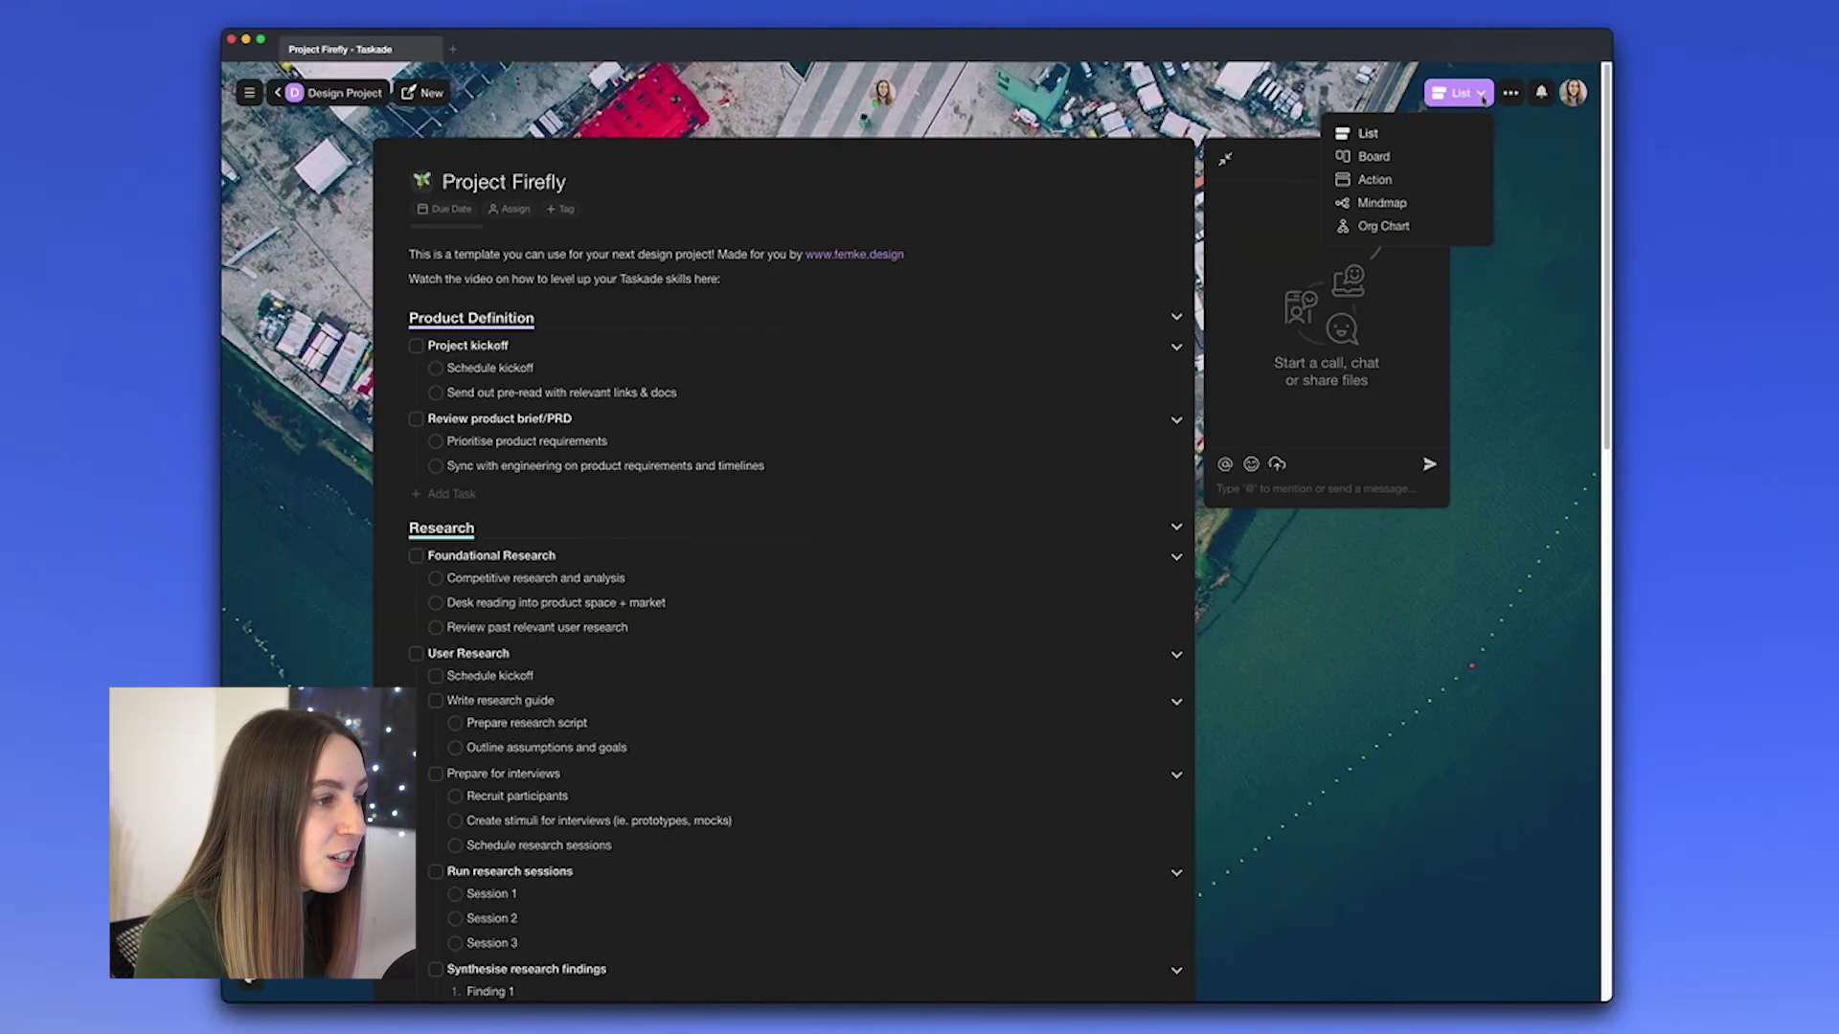
left_click(1427, 155)
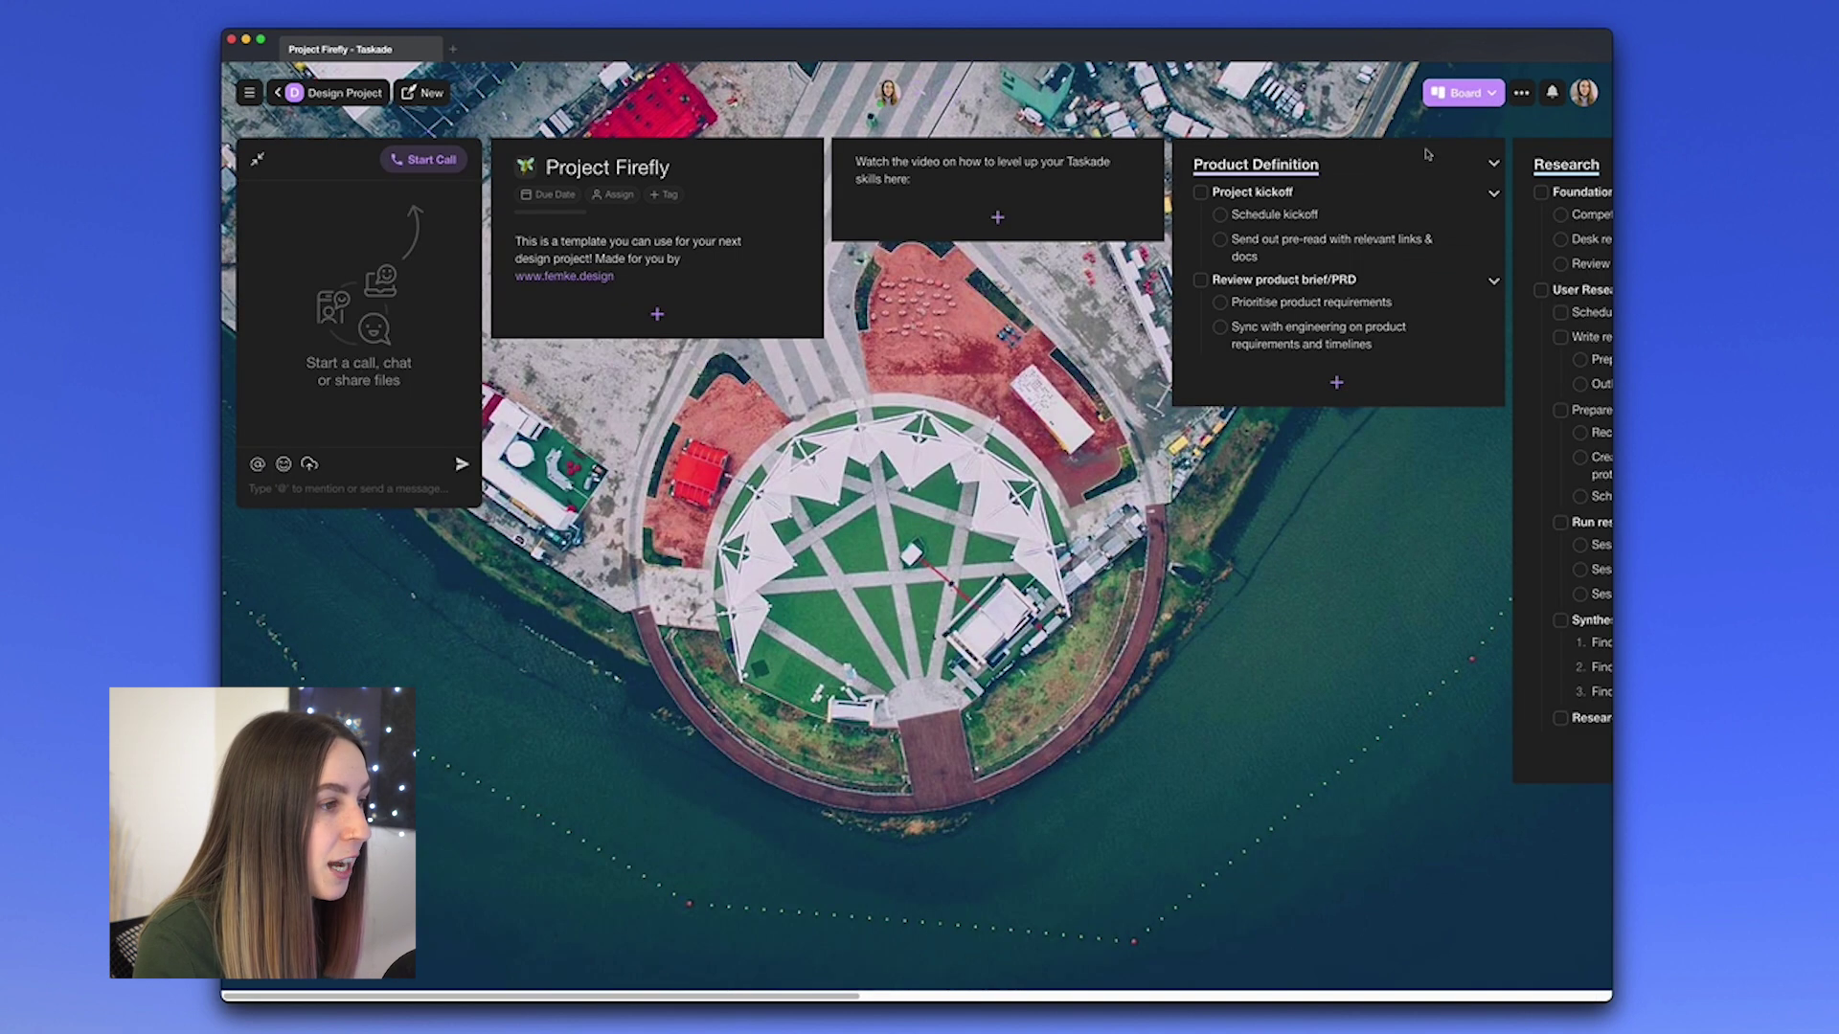
scroll(1247, 612, "right", 5)
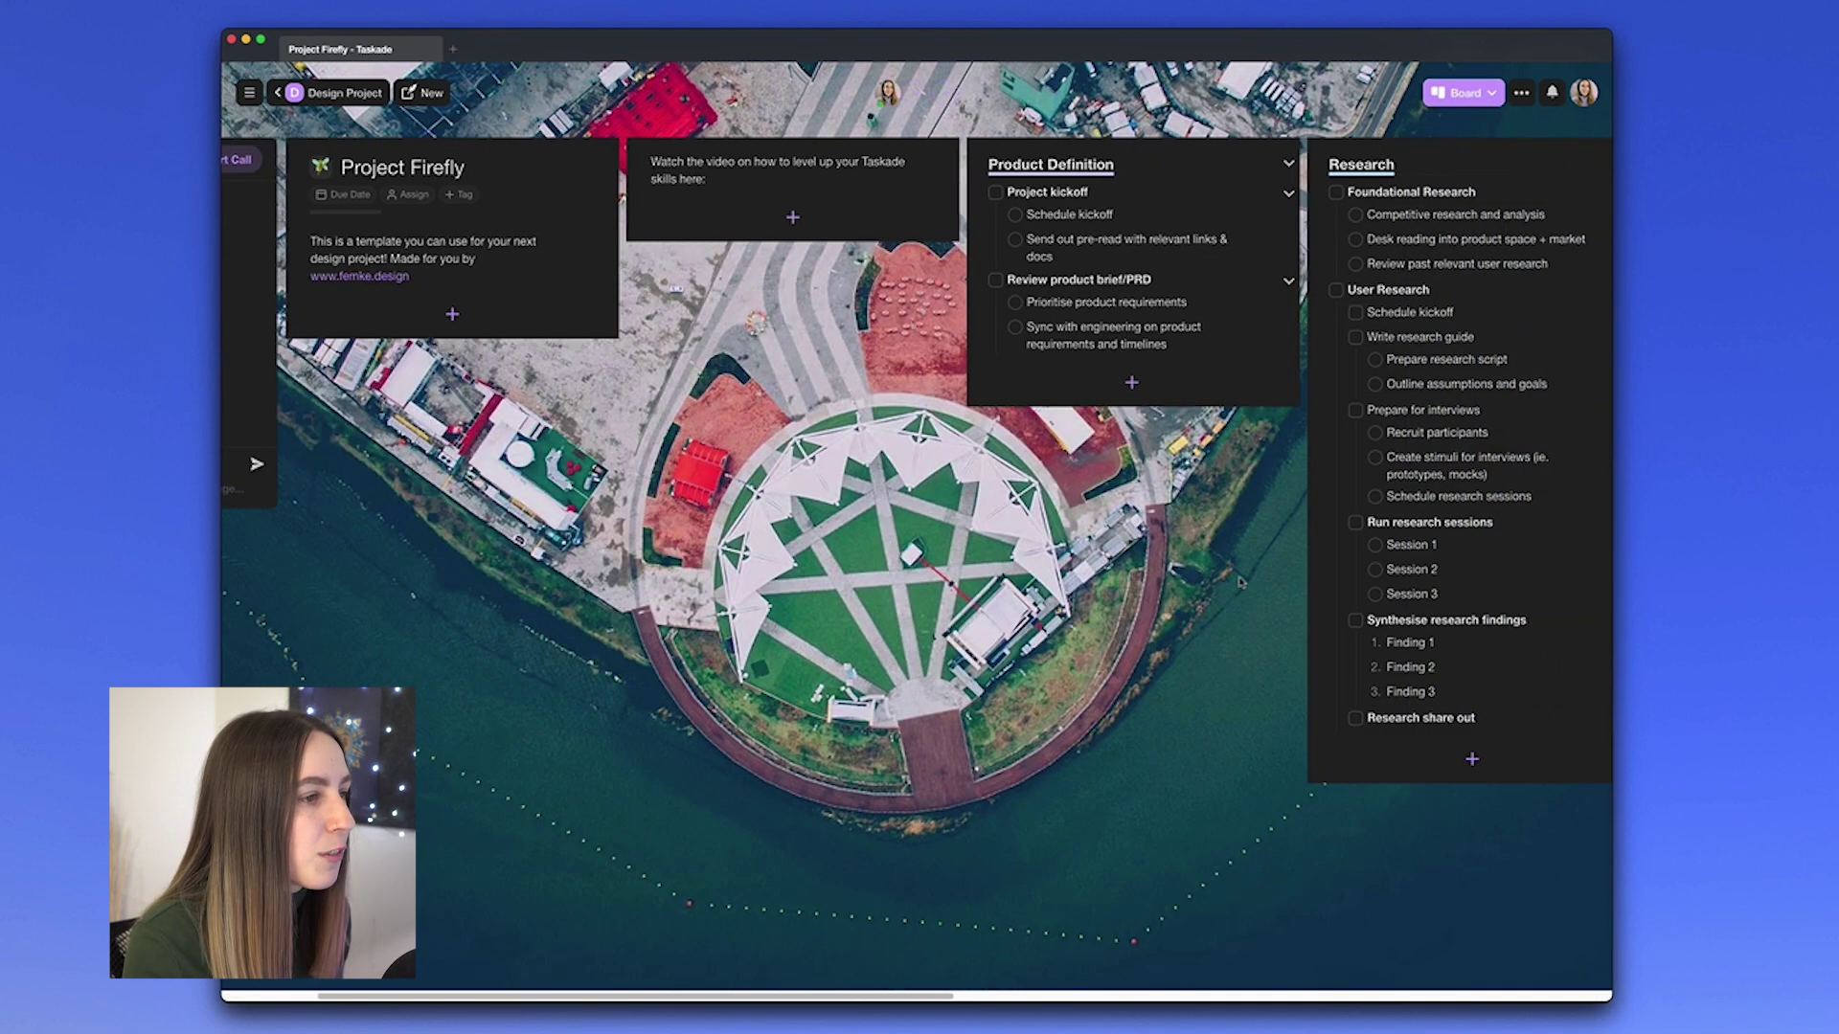
scroll(1241, 581, "right", 5)
left_click(1481, 93)
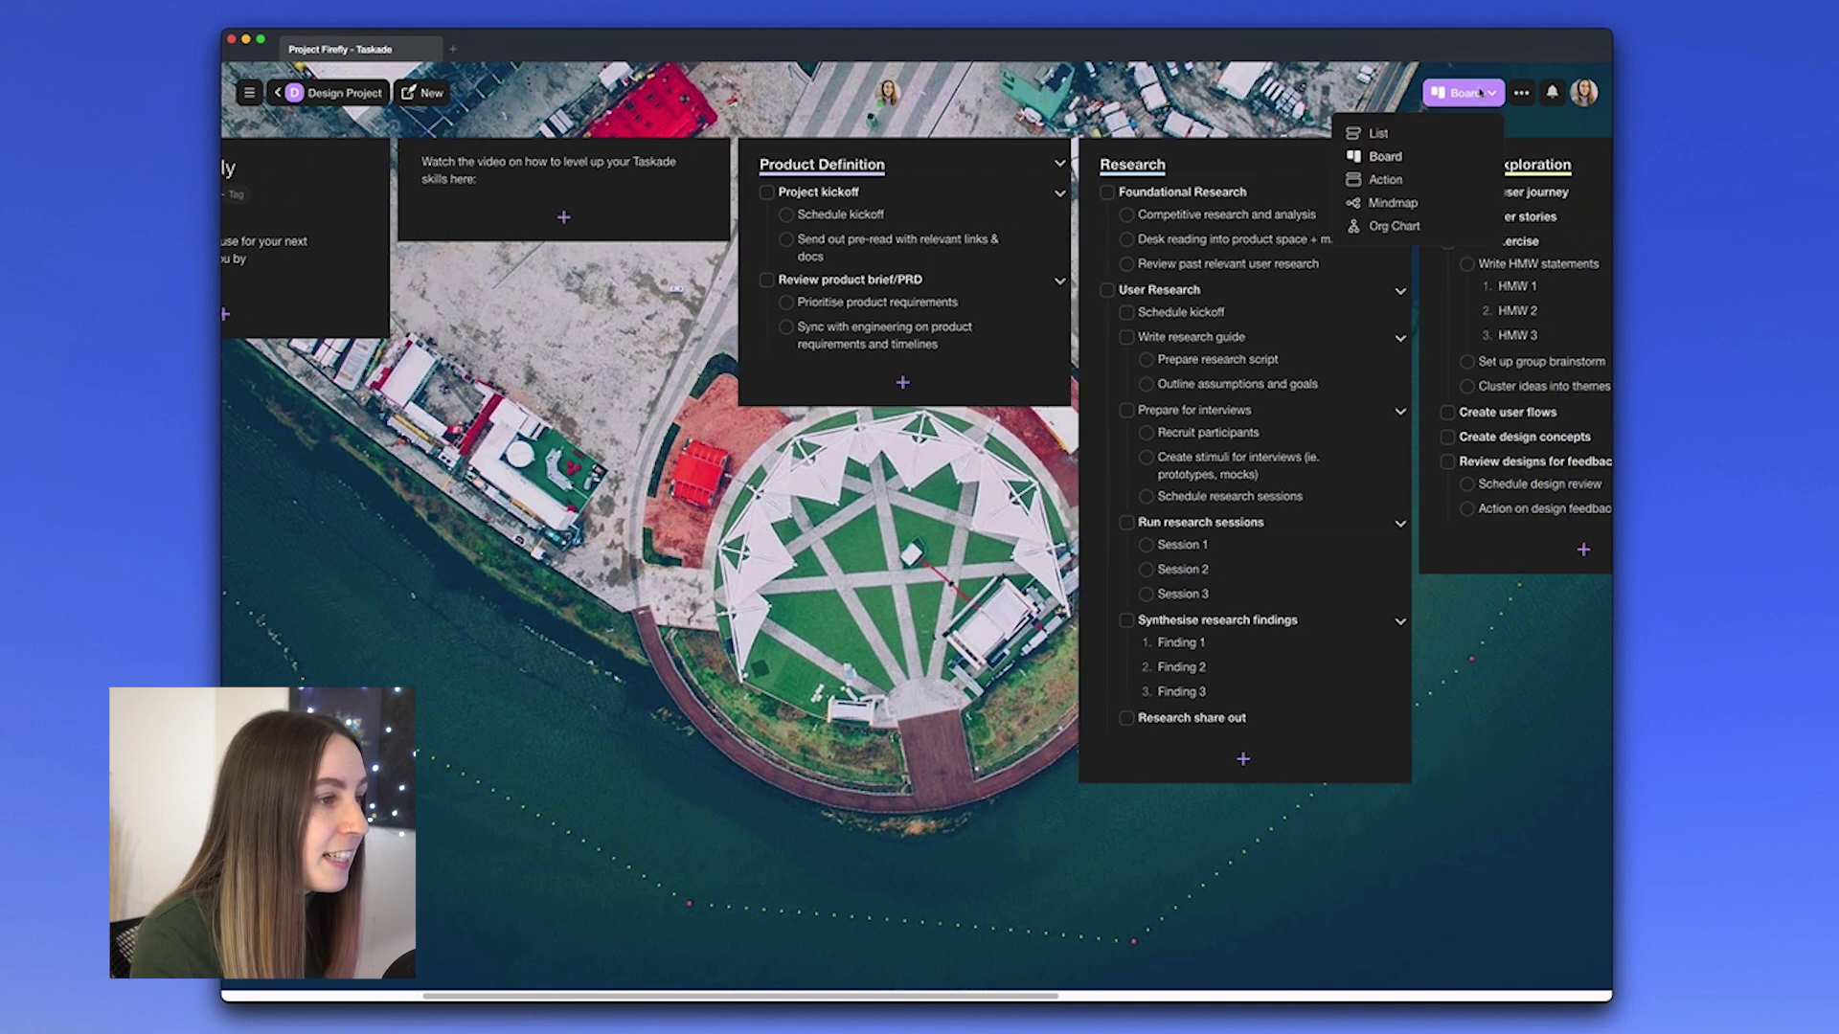
left_click(1427, 179)
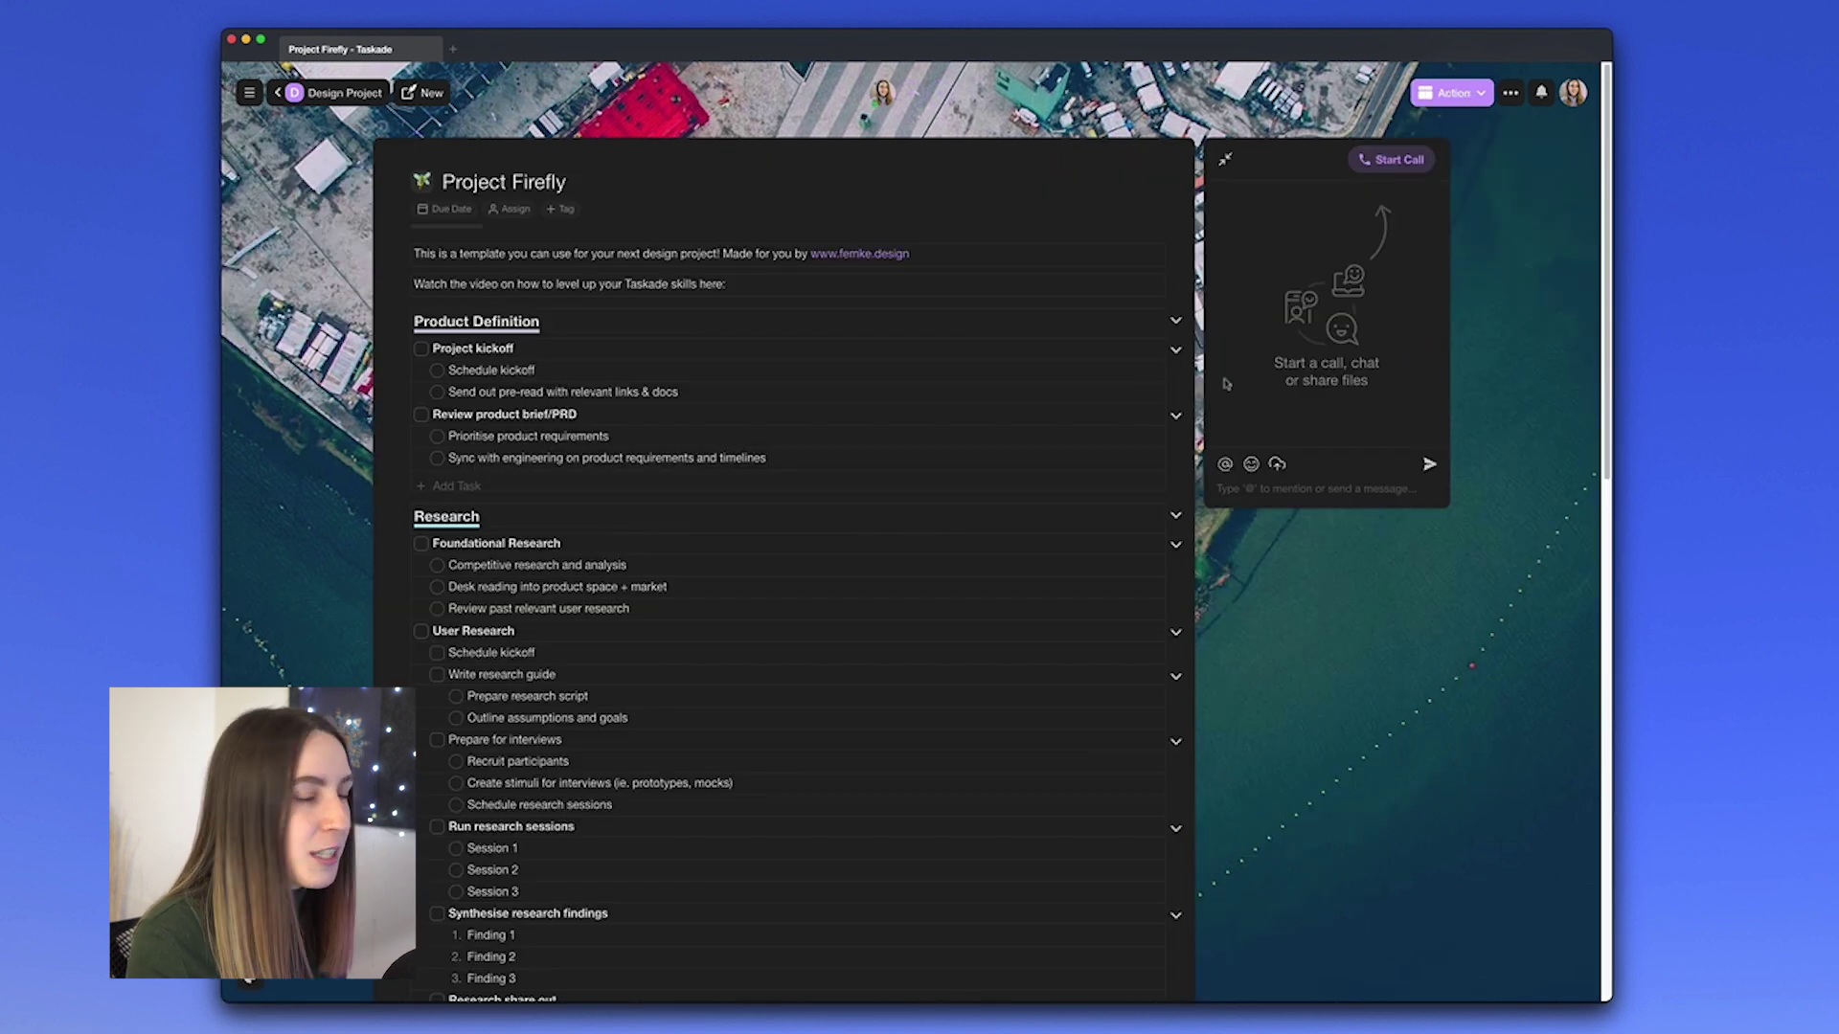
left_click(1481, 93)
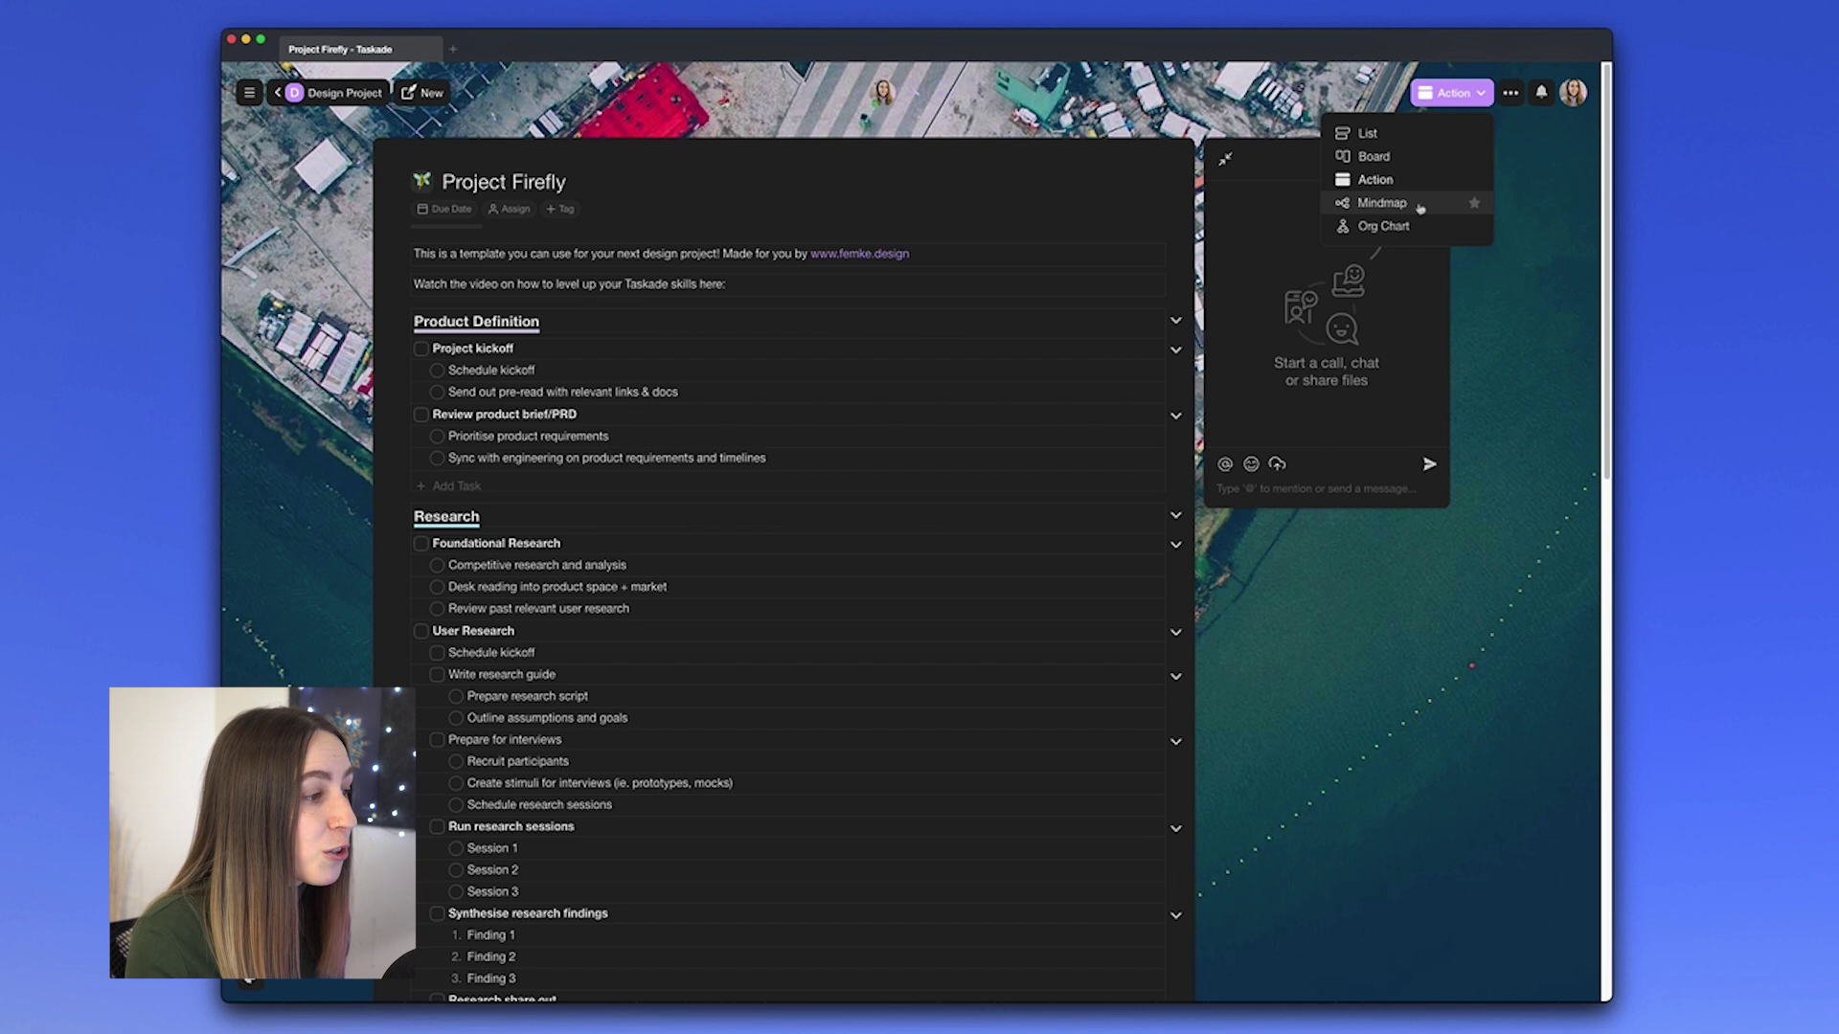
left_click(1381, 203)
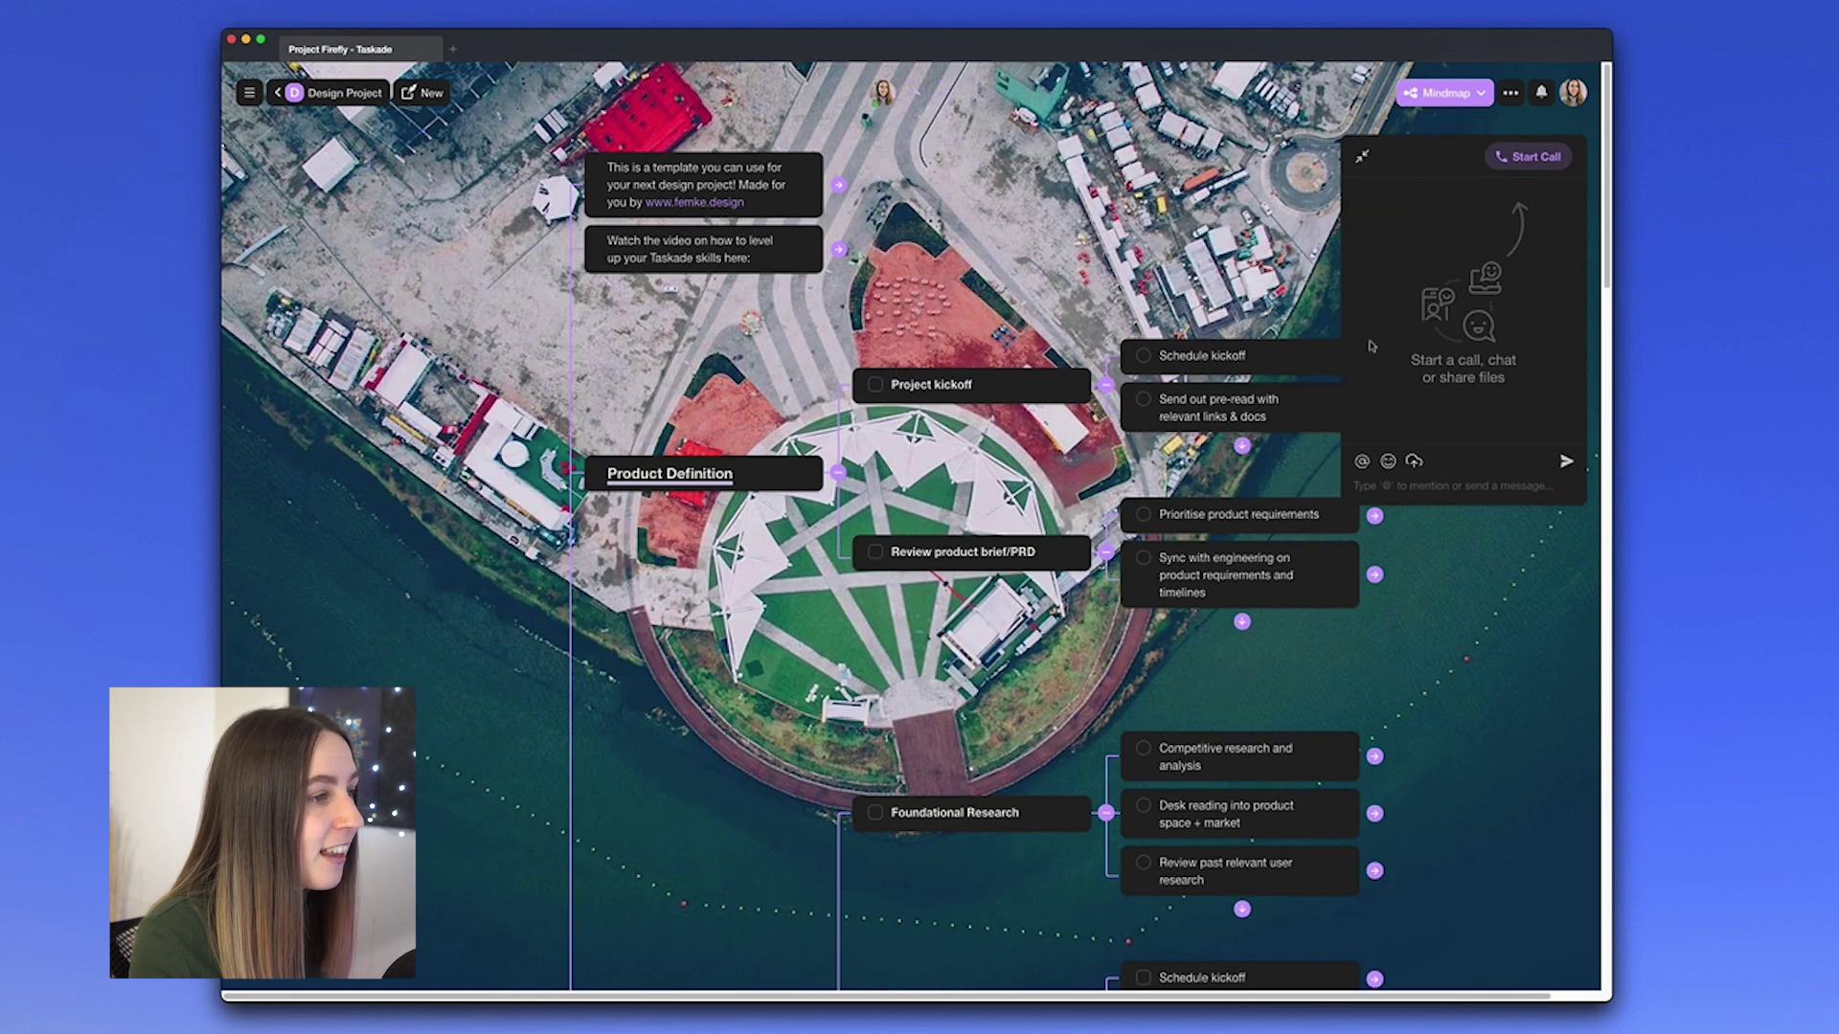
Preview Org Chart view, then cycle back through Mindmap, Action and Board views.
left_click(1441, 95)
left_click(1408, 231)
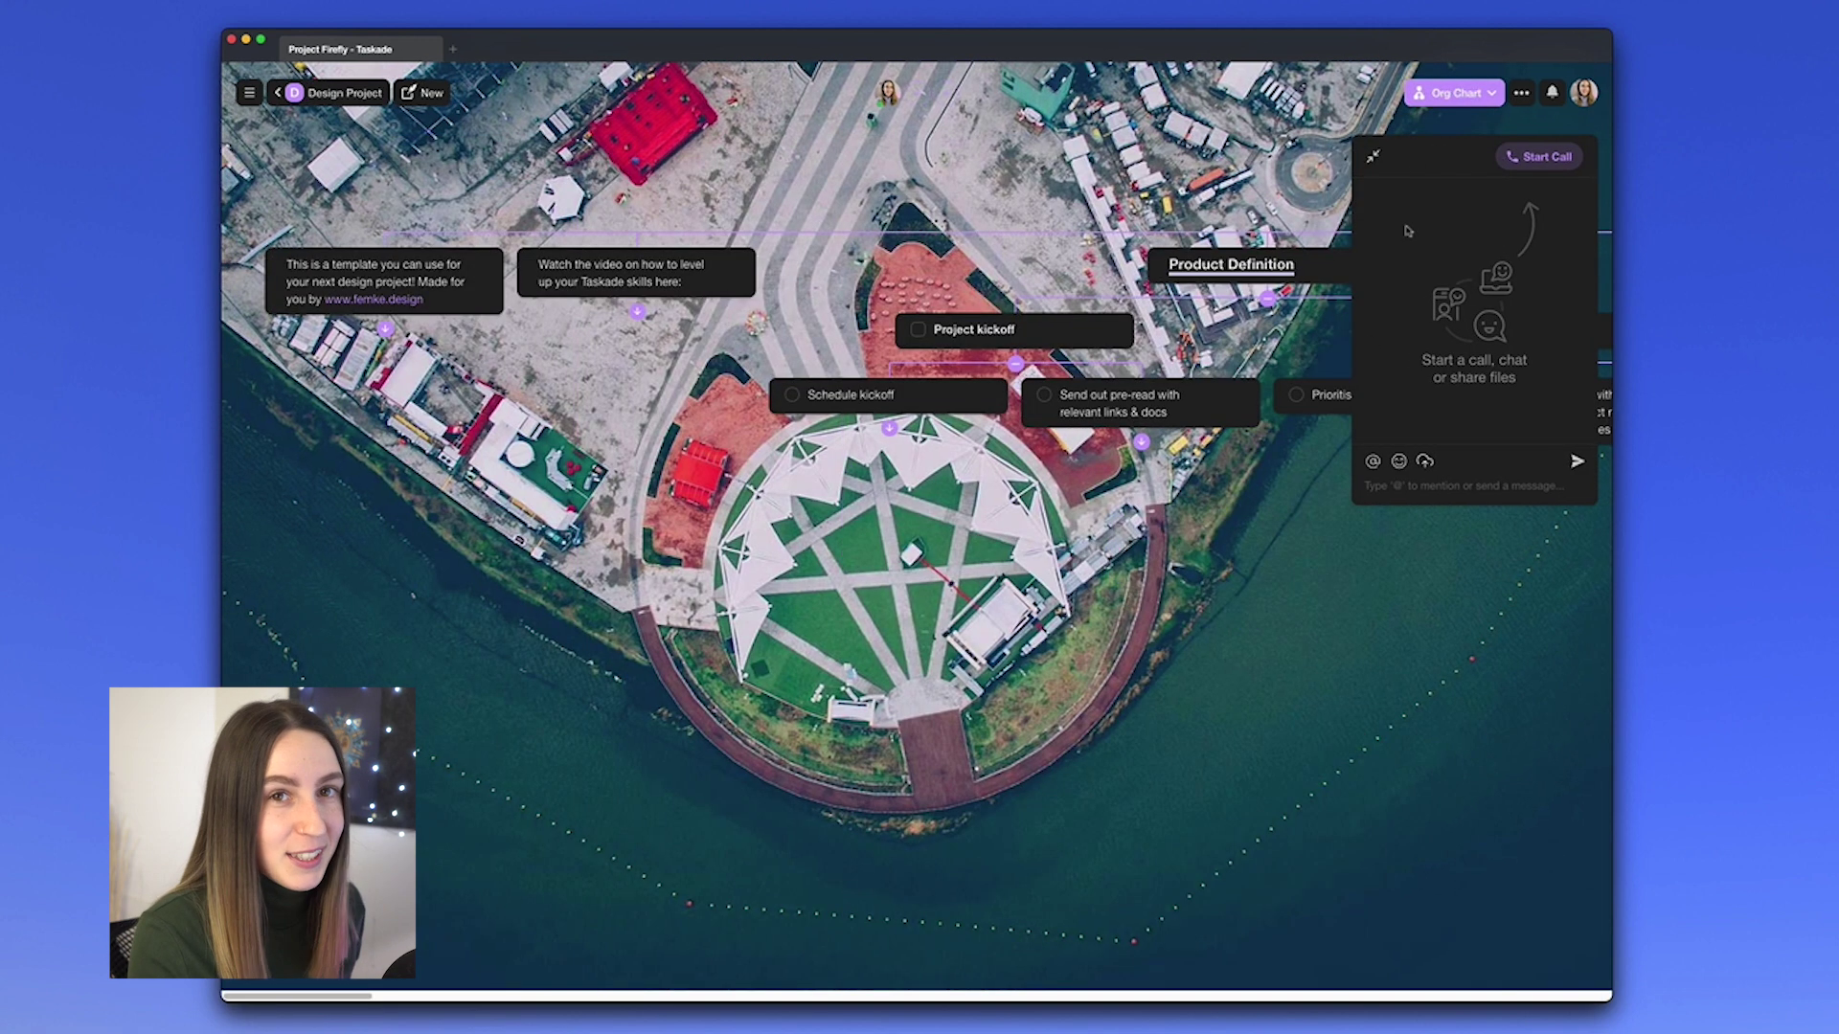
left_click(1475, 98)
left_click(1446, 202)
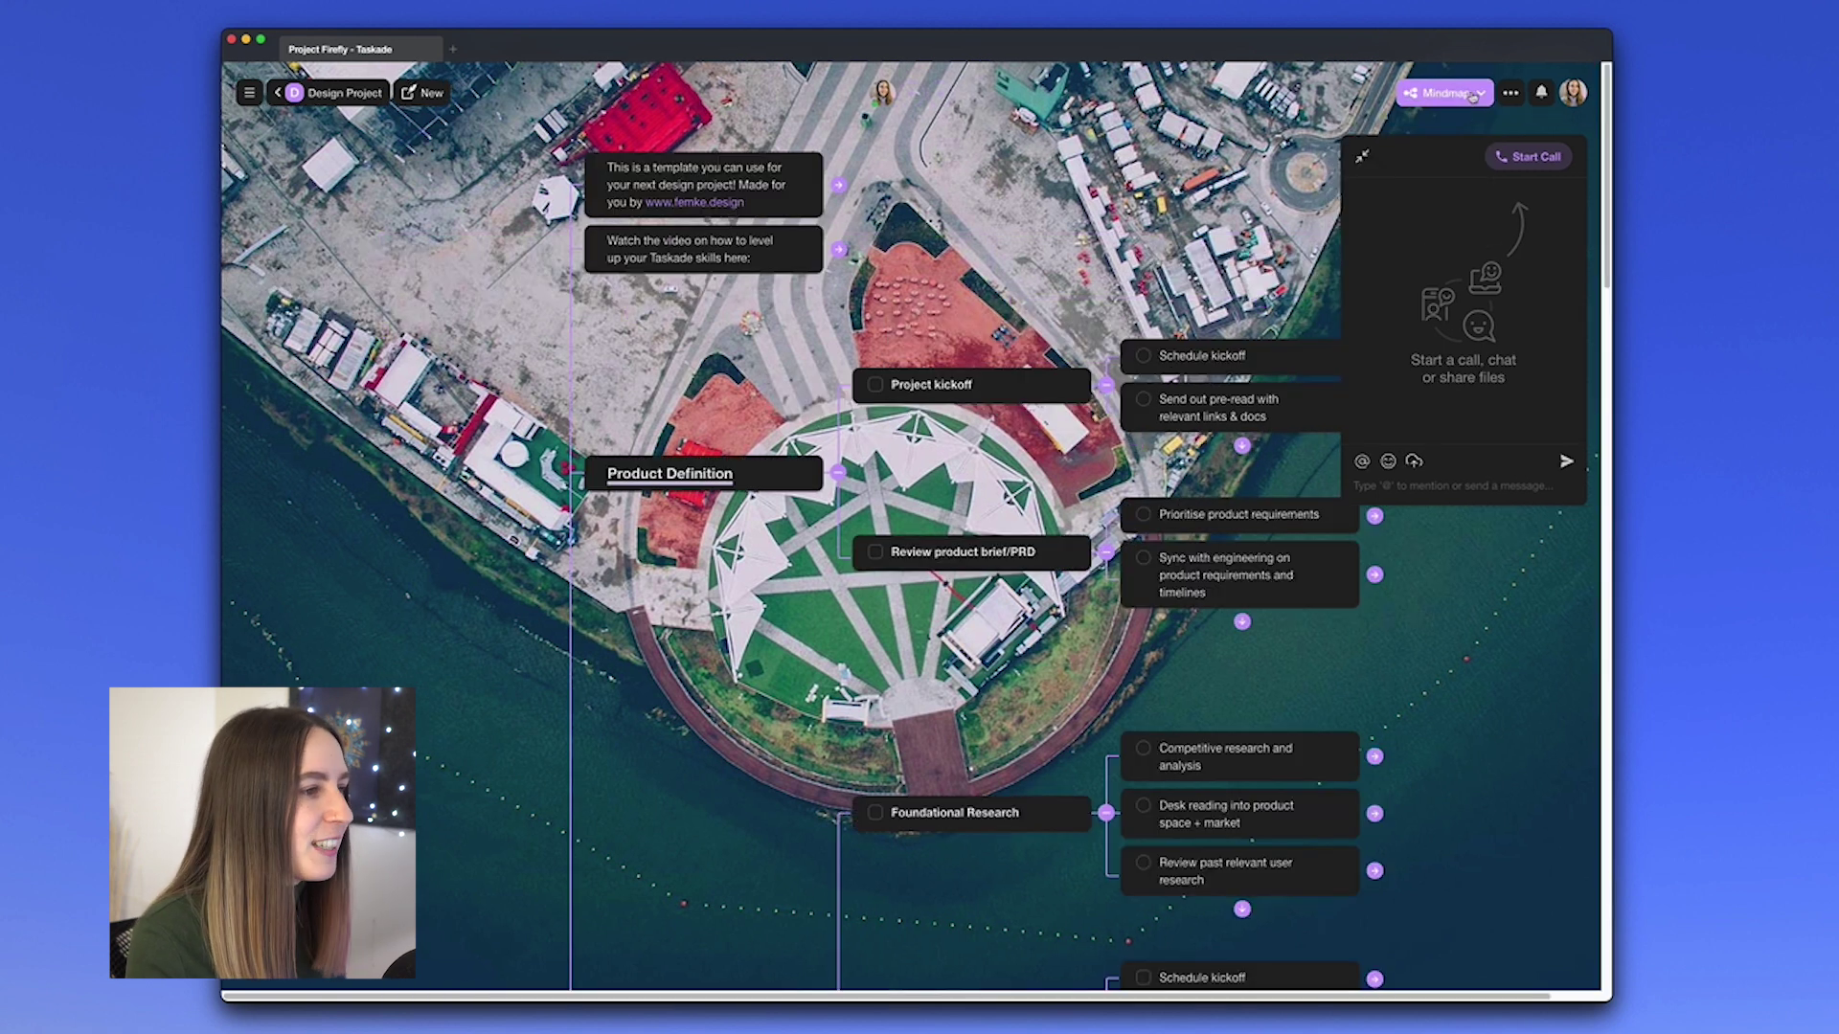
left_click(1465, 96)
left_click(1424, 182)
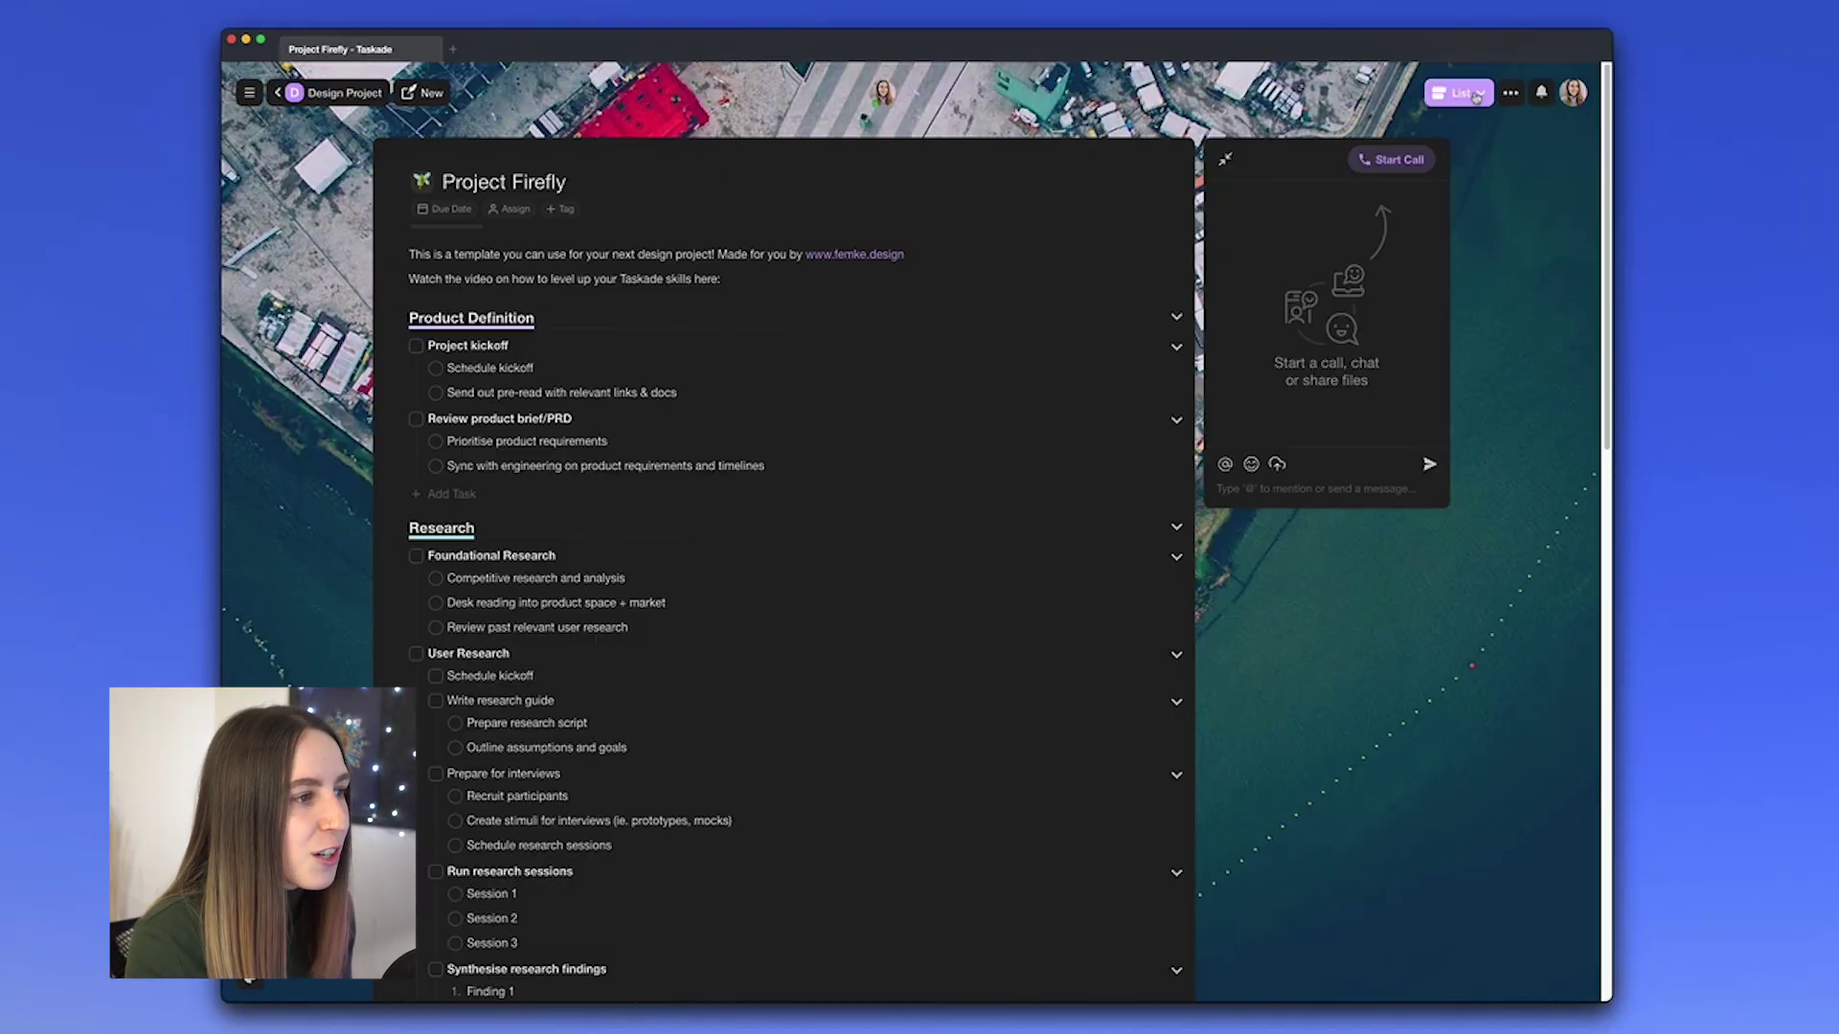
left_click(1476, 96)
left_click(1446, 155)
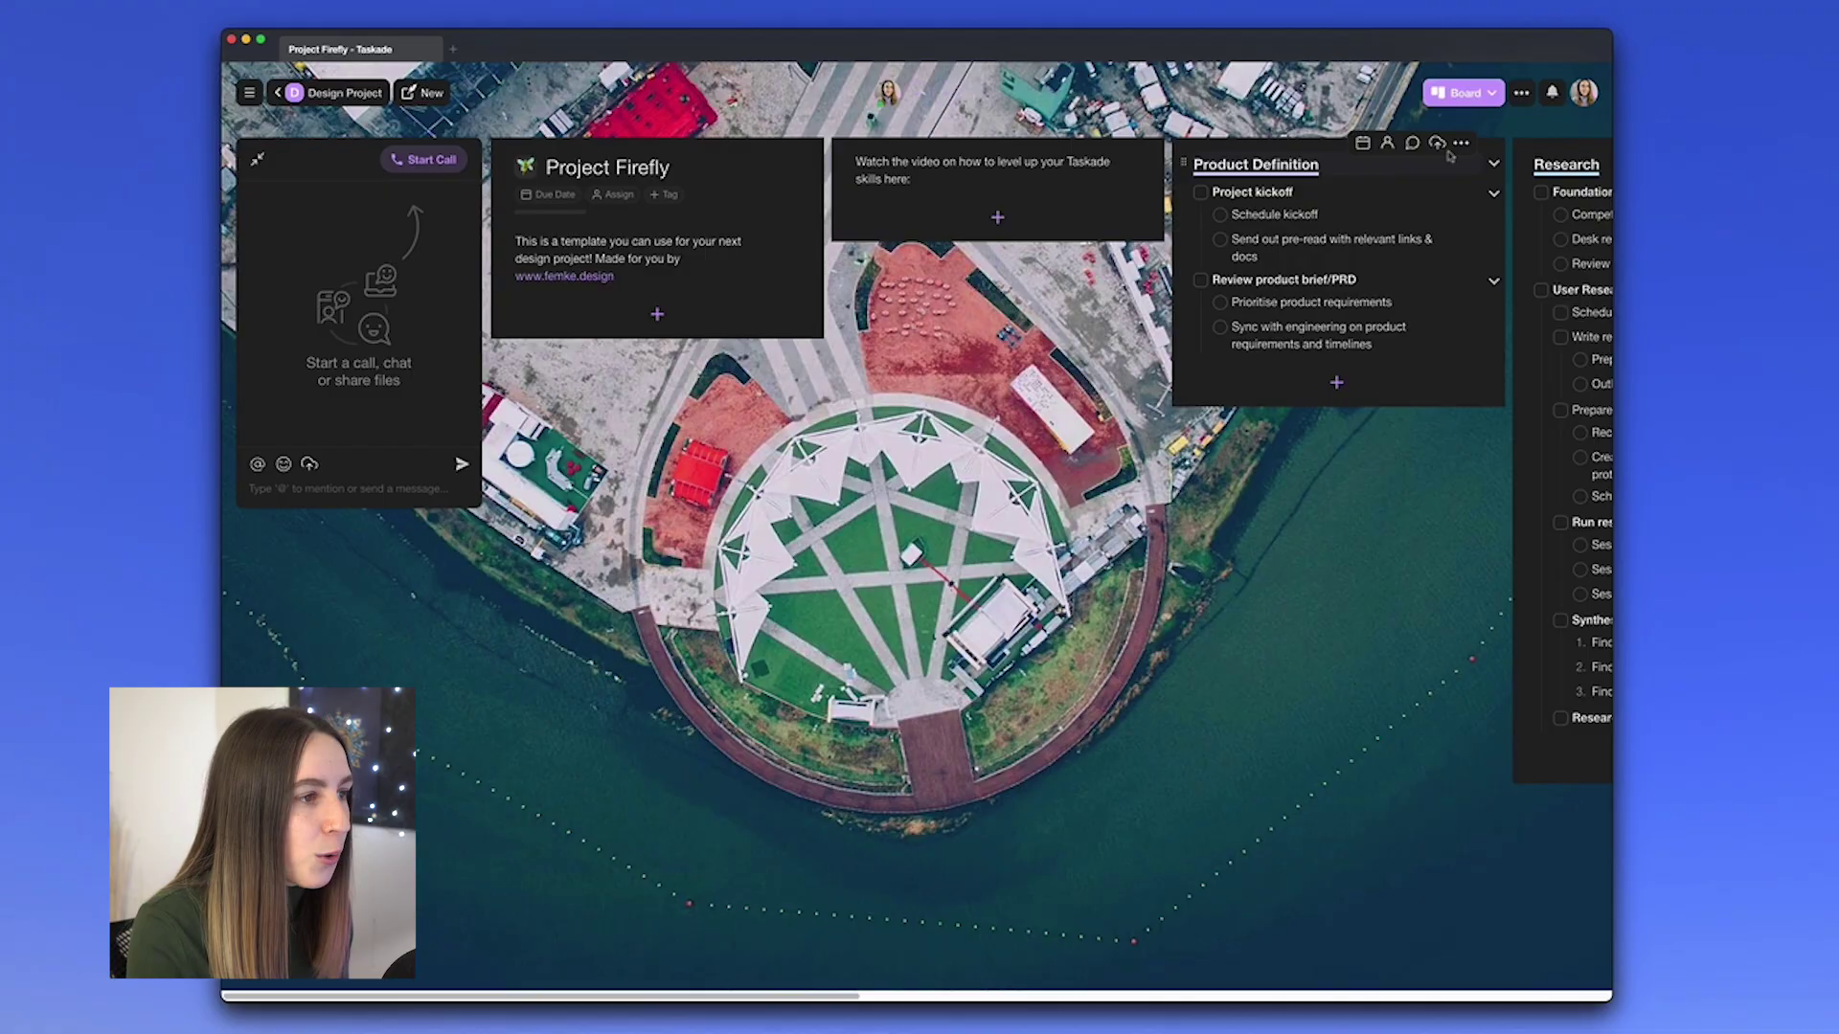
Switch Project Firefly to List view and reopen the view options to make List the default.
left_click(1463, 92)
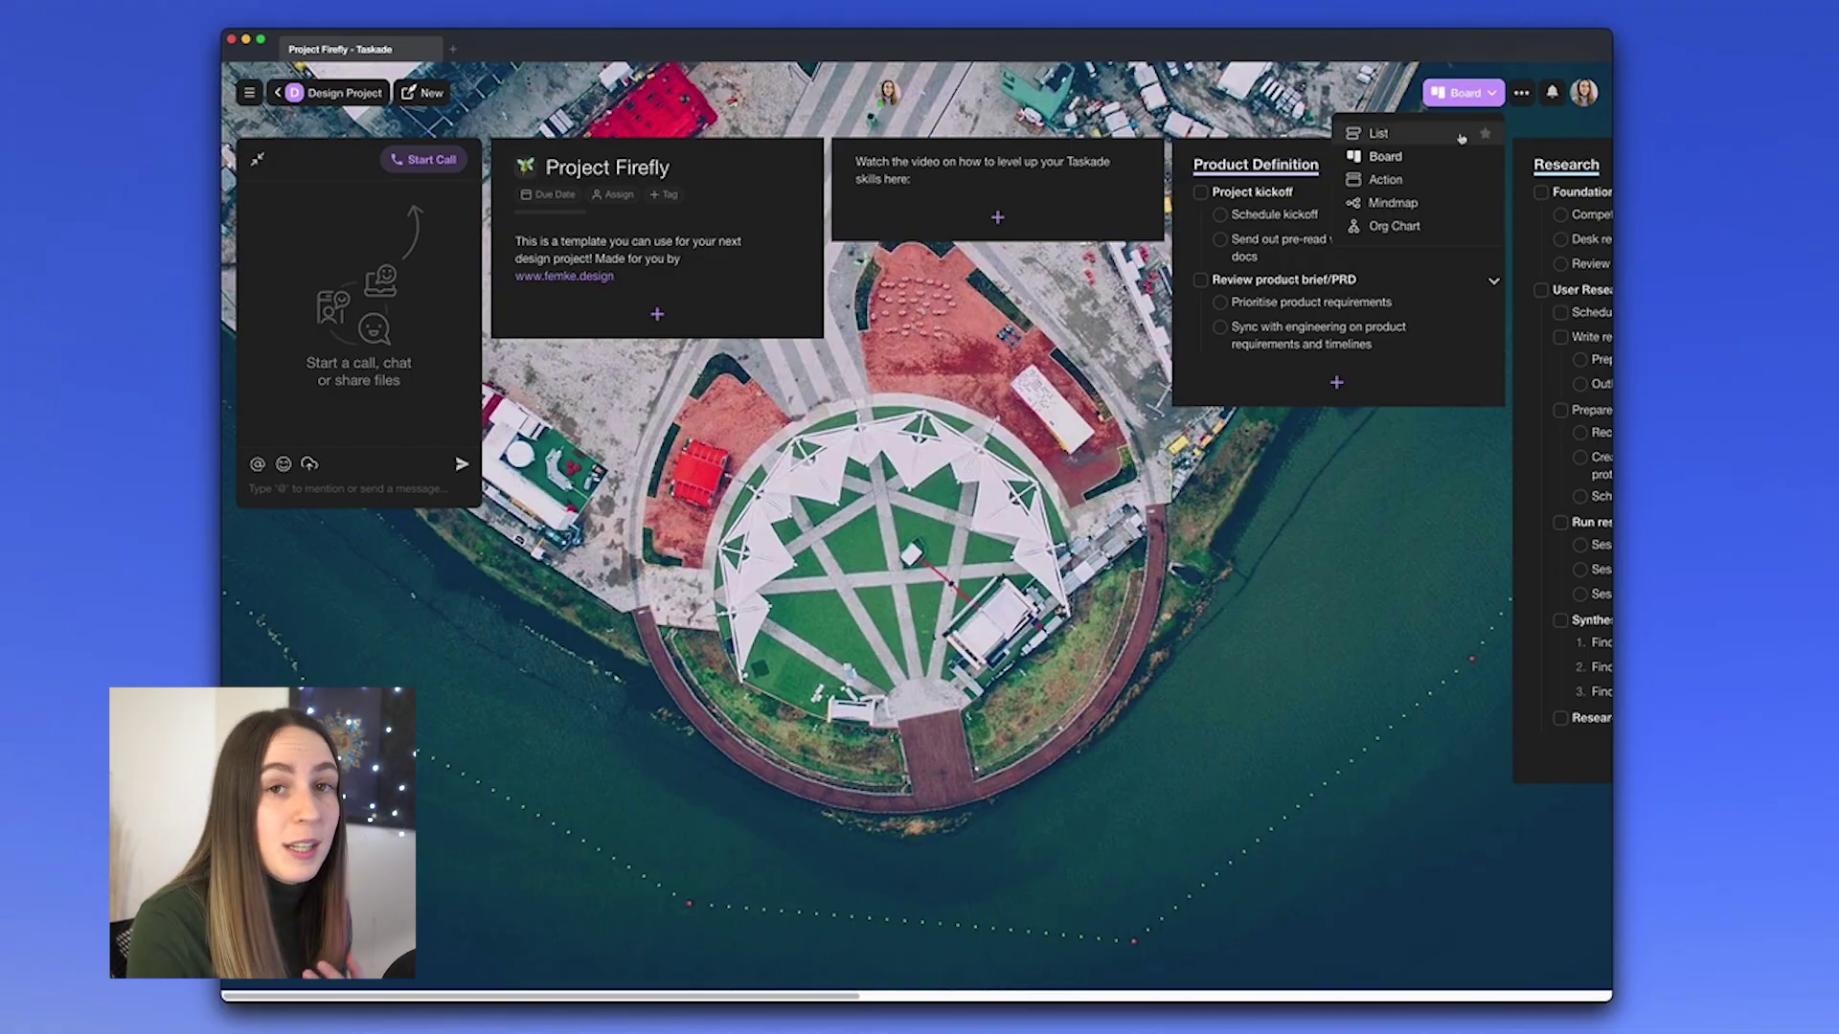
left_click(1462, 135)
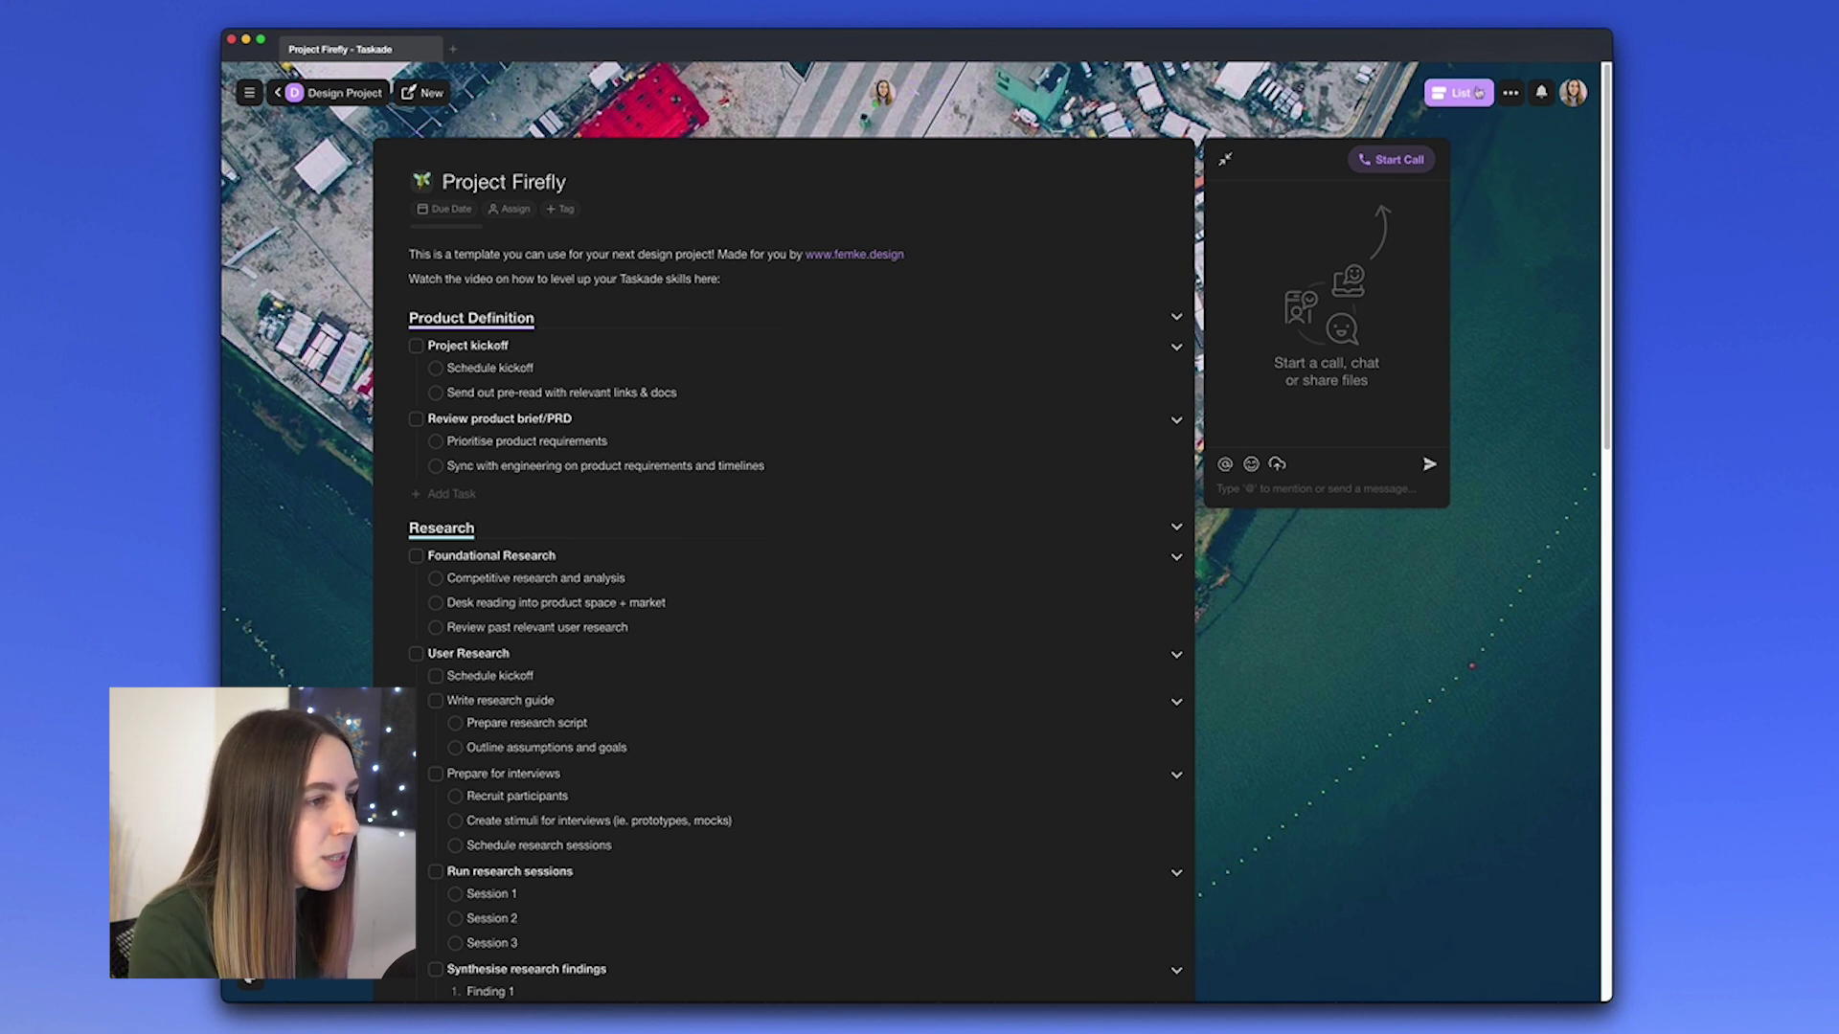
left_click(1479, 93)
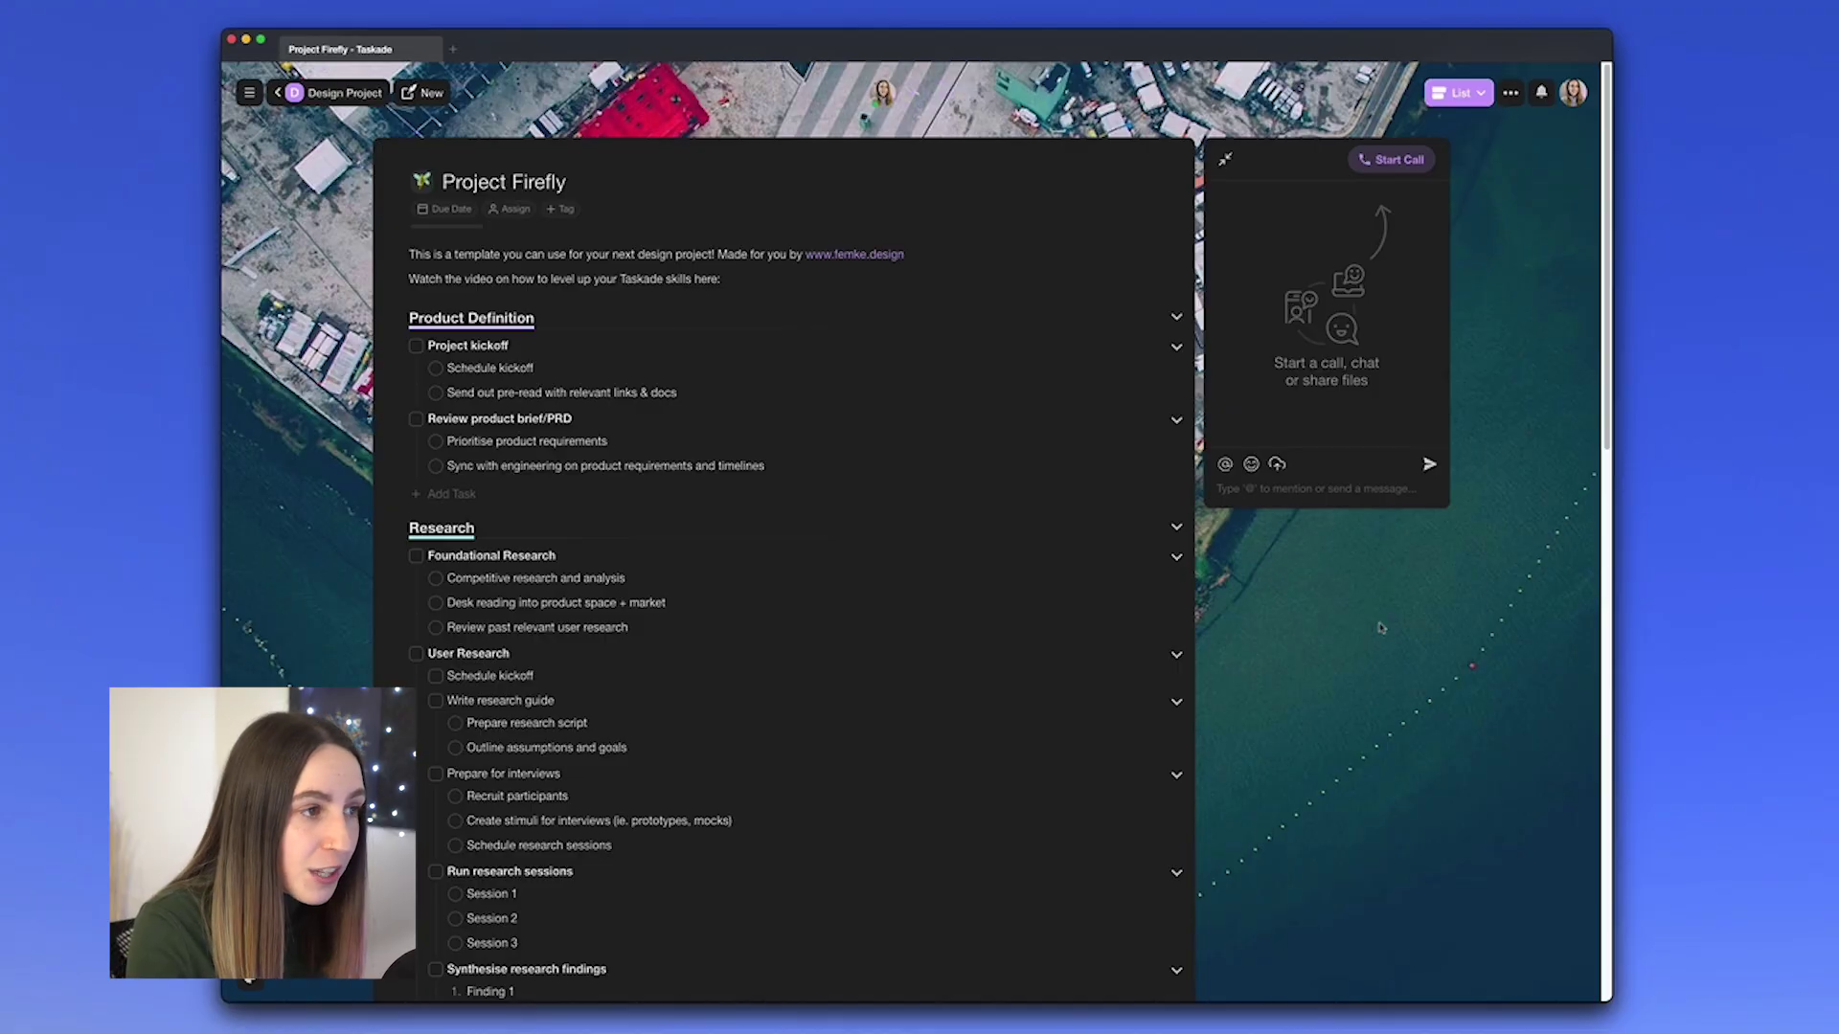
Check the keyboard shortcuts, then toggle the Review product brief/PRD block complete with Cmd+Enter.
left_click(1573, 103)
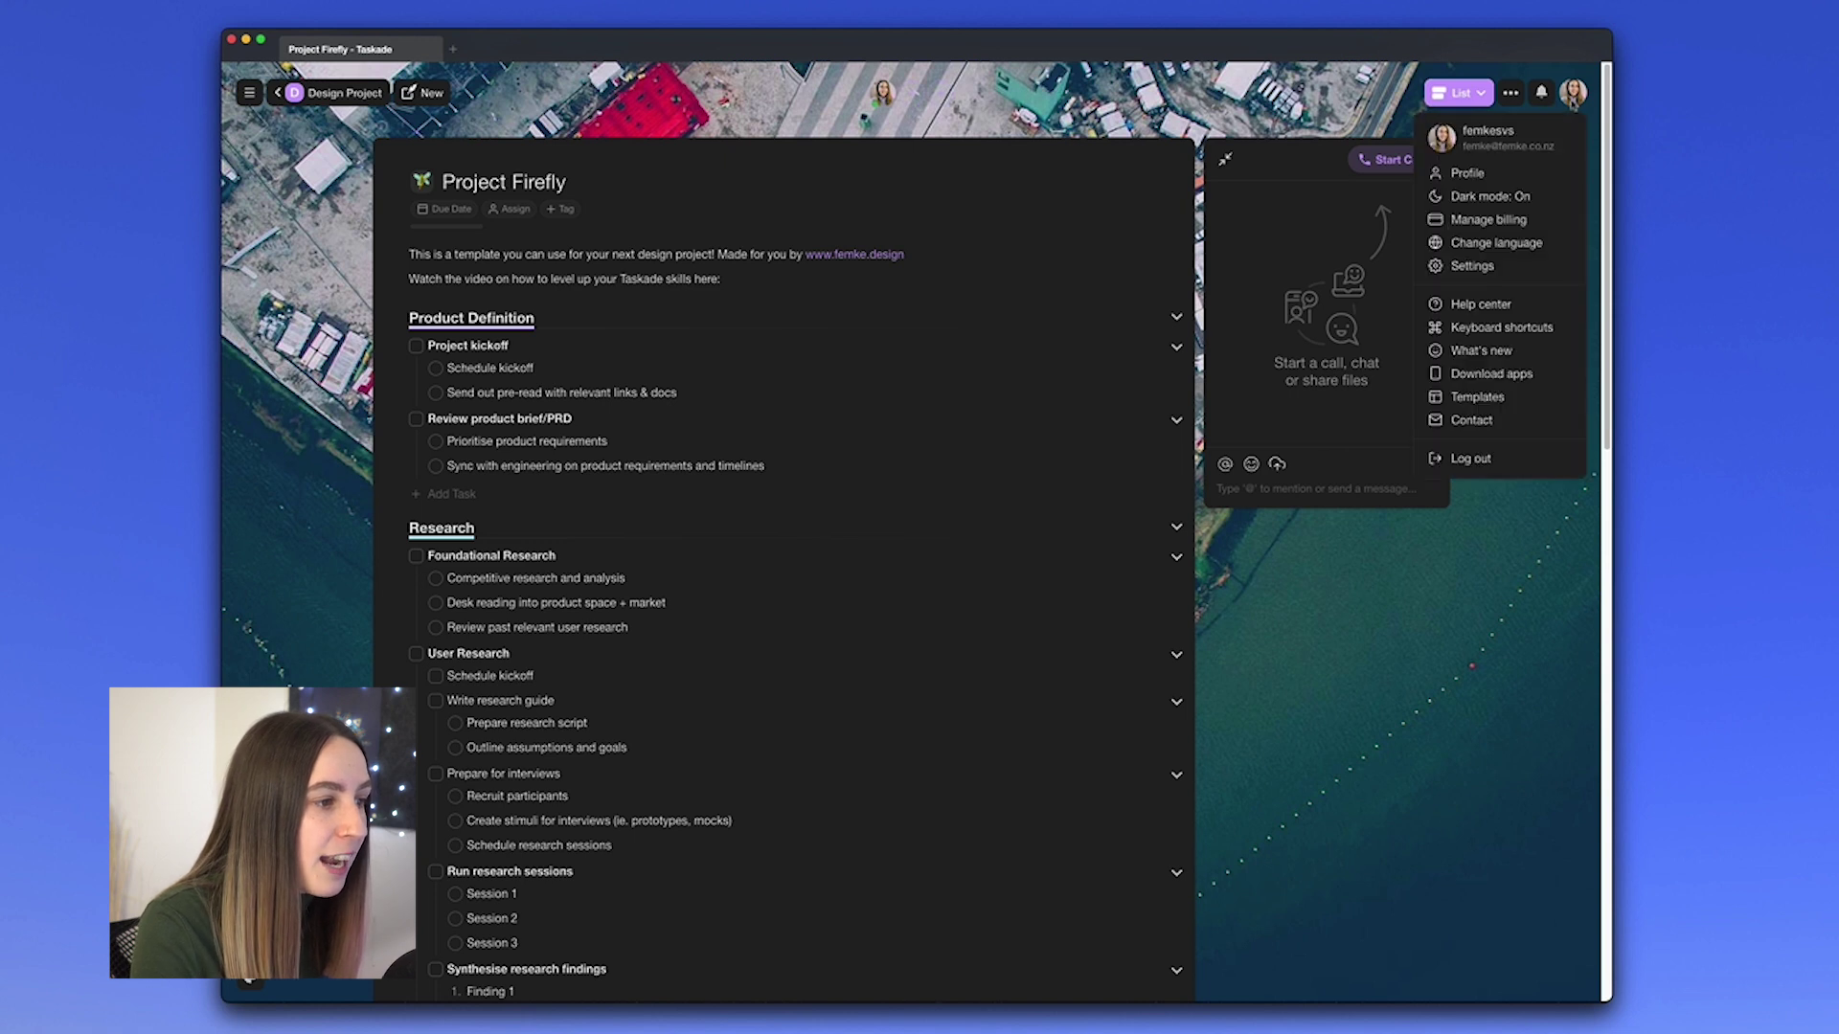
left_click(1490, 337)
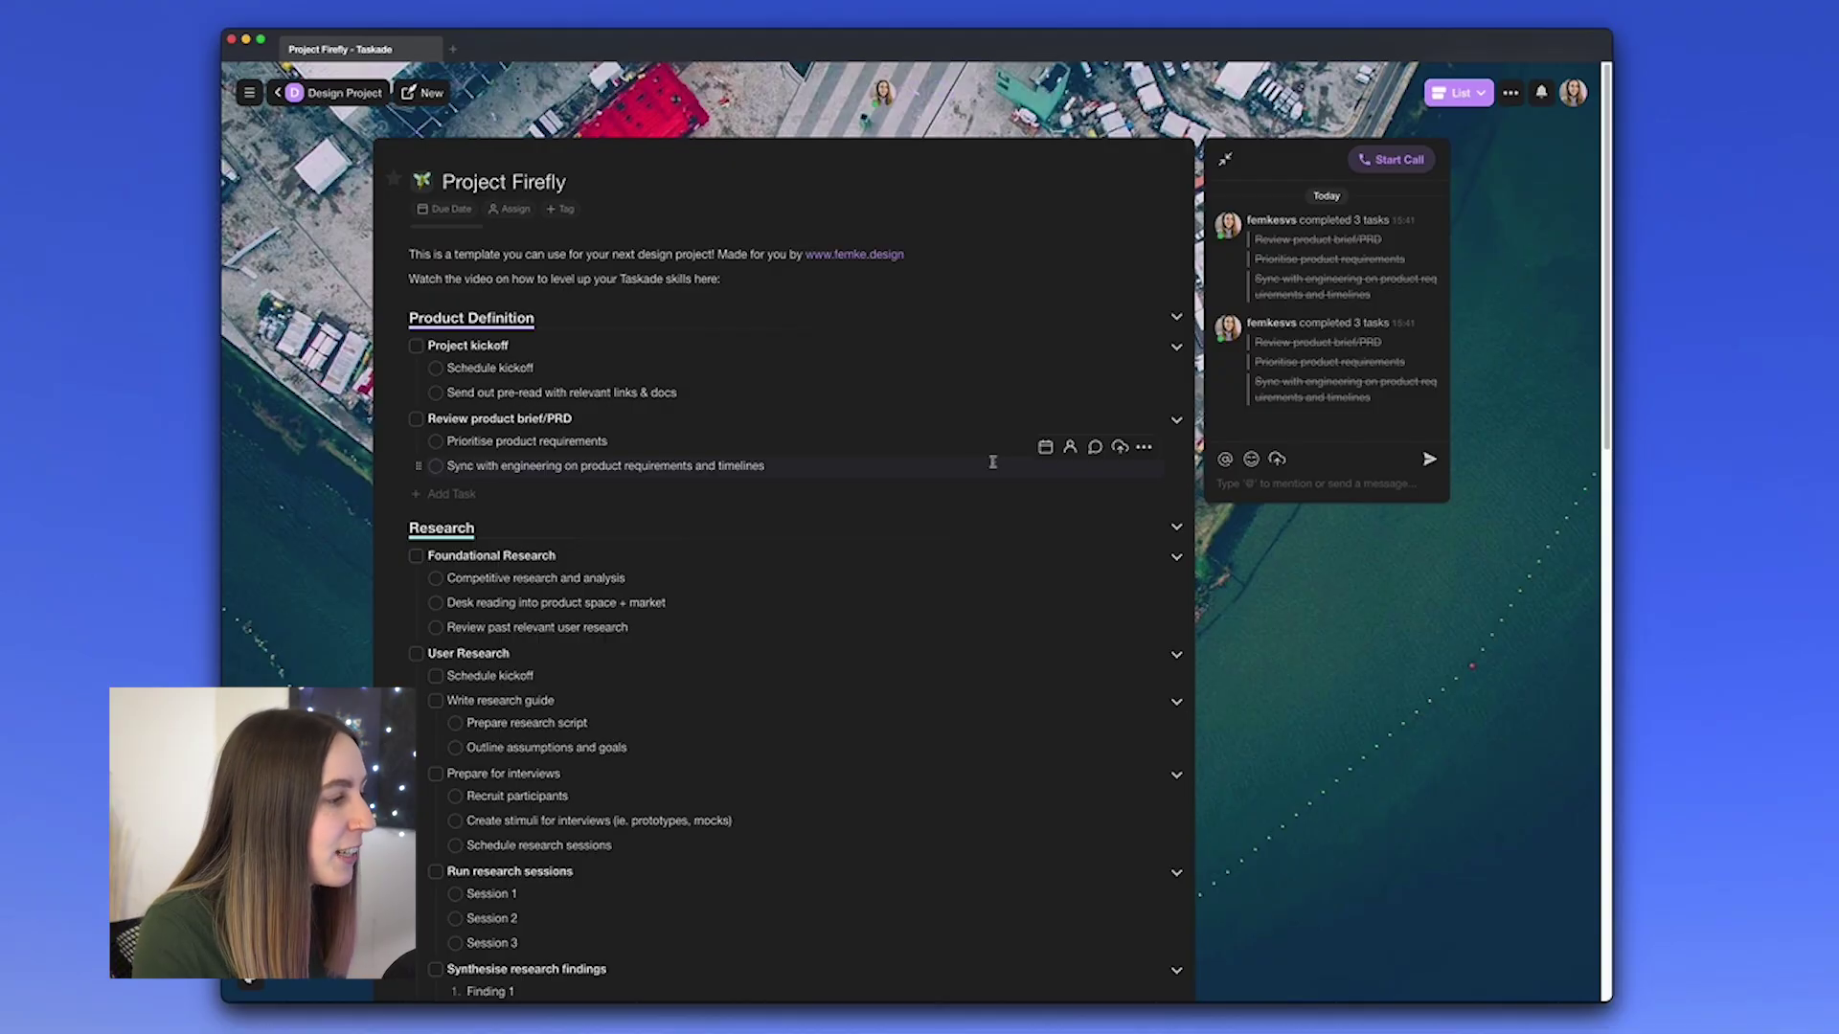
left_click_drag(910, 463, 623, 423)
key("super+Return")
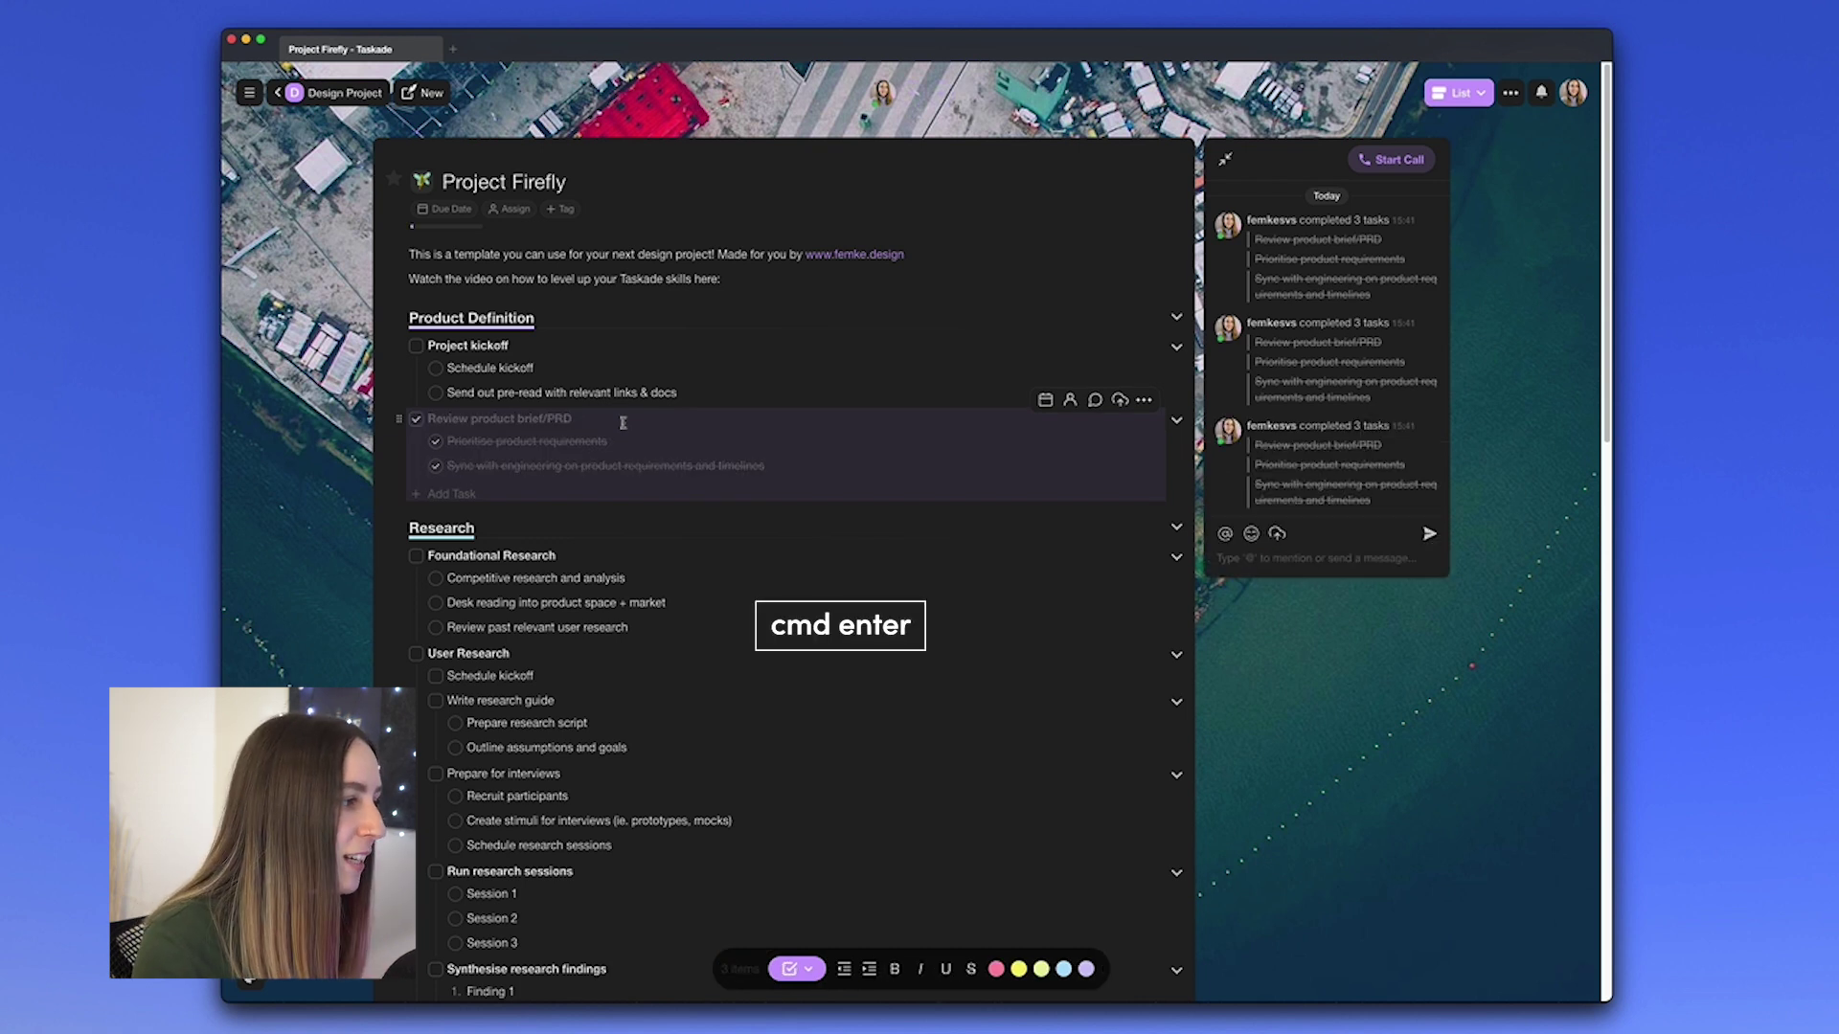
key("super+Return")
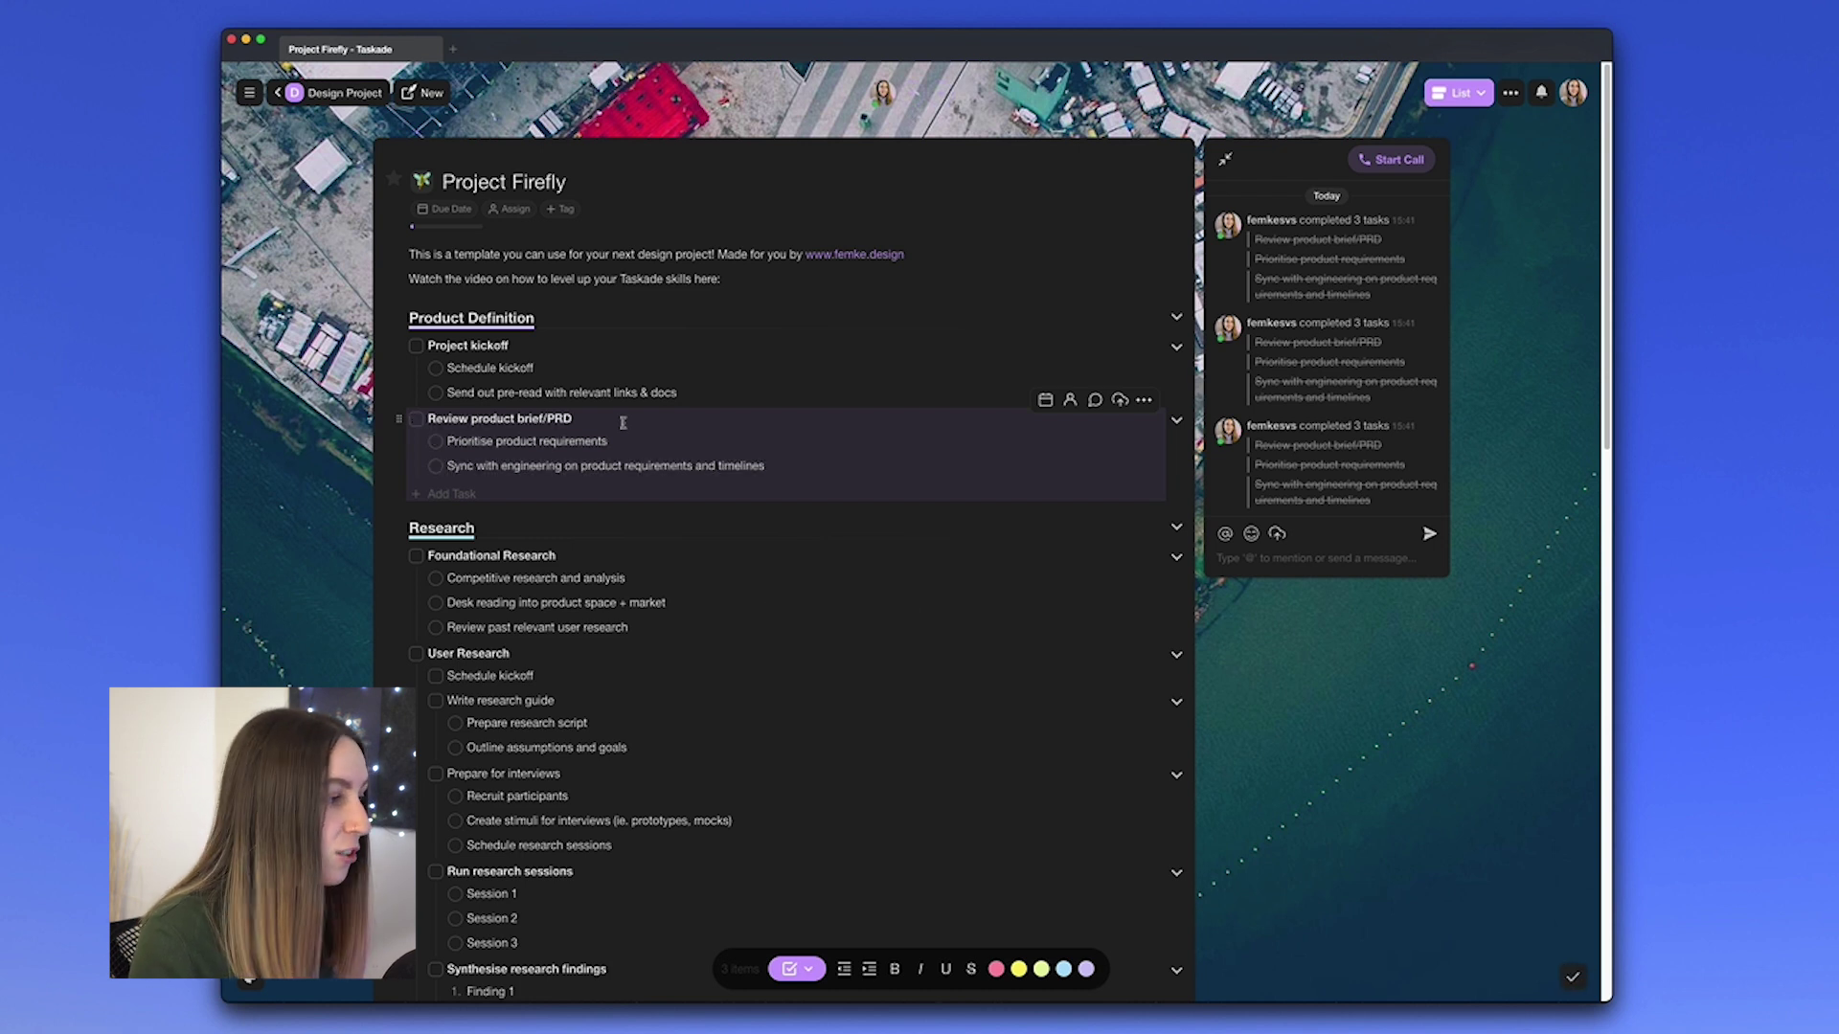
key("super+Return")
key("super+Return")
key("super+Return")
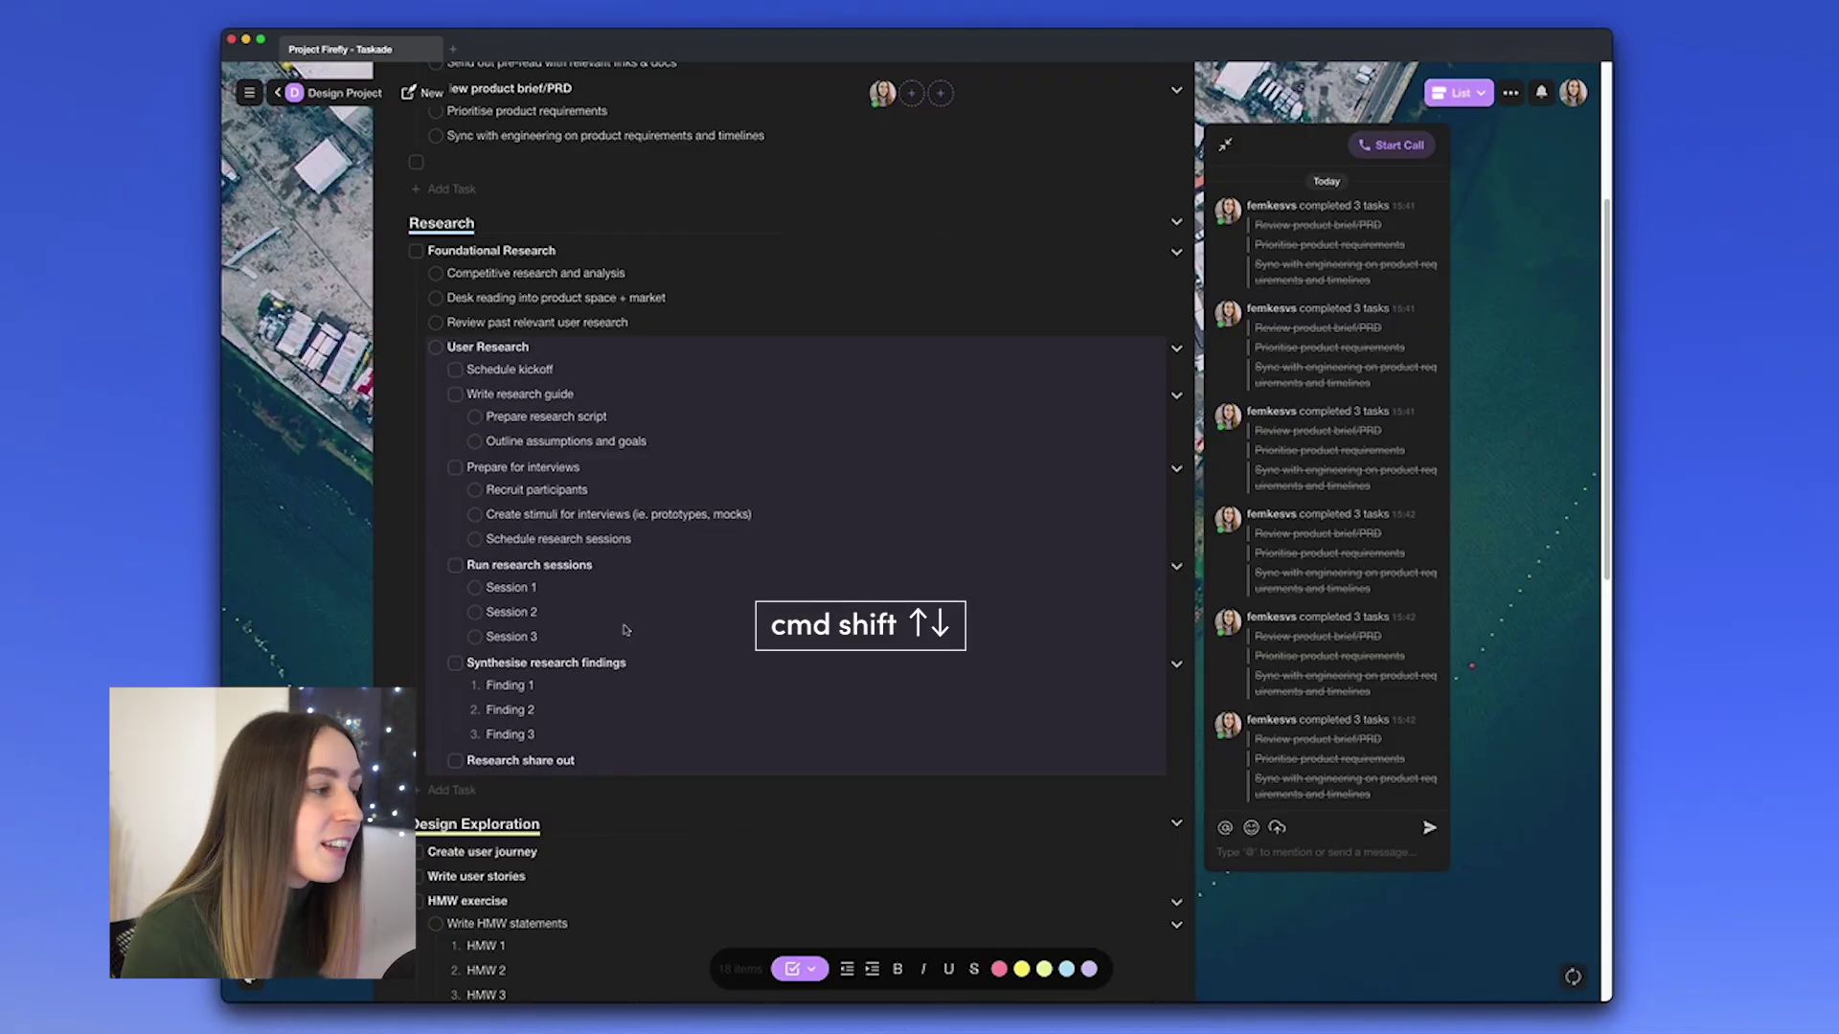
Move the User Research block up with Cmd+Shift+Up, then back down with Cmd+Shift+Down.
key("super+shift+Up")
key("super+shift+Up")
key("super+shift+Up")
key("super+shift+Down")
key("super+shift+Down")
key("super+shift+Down")
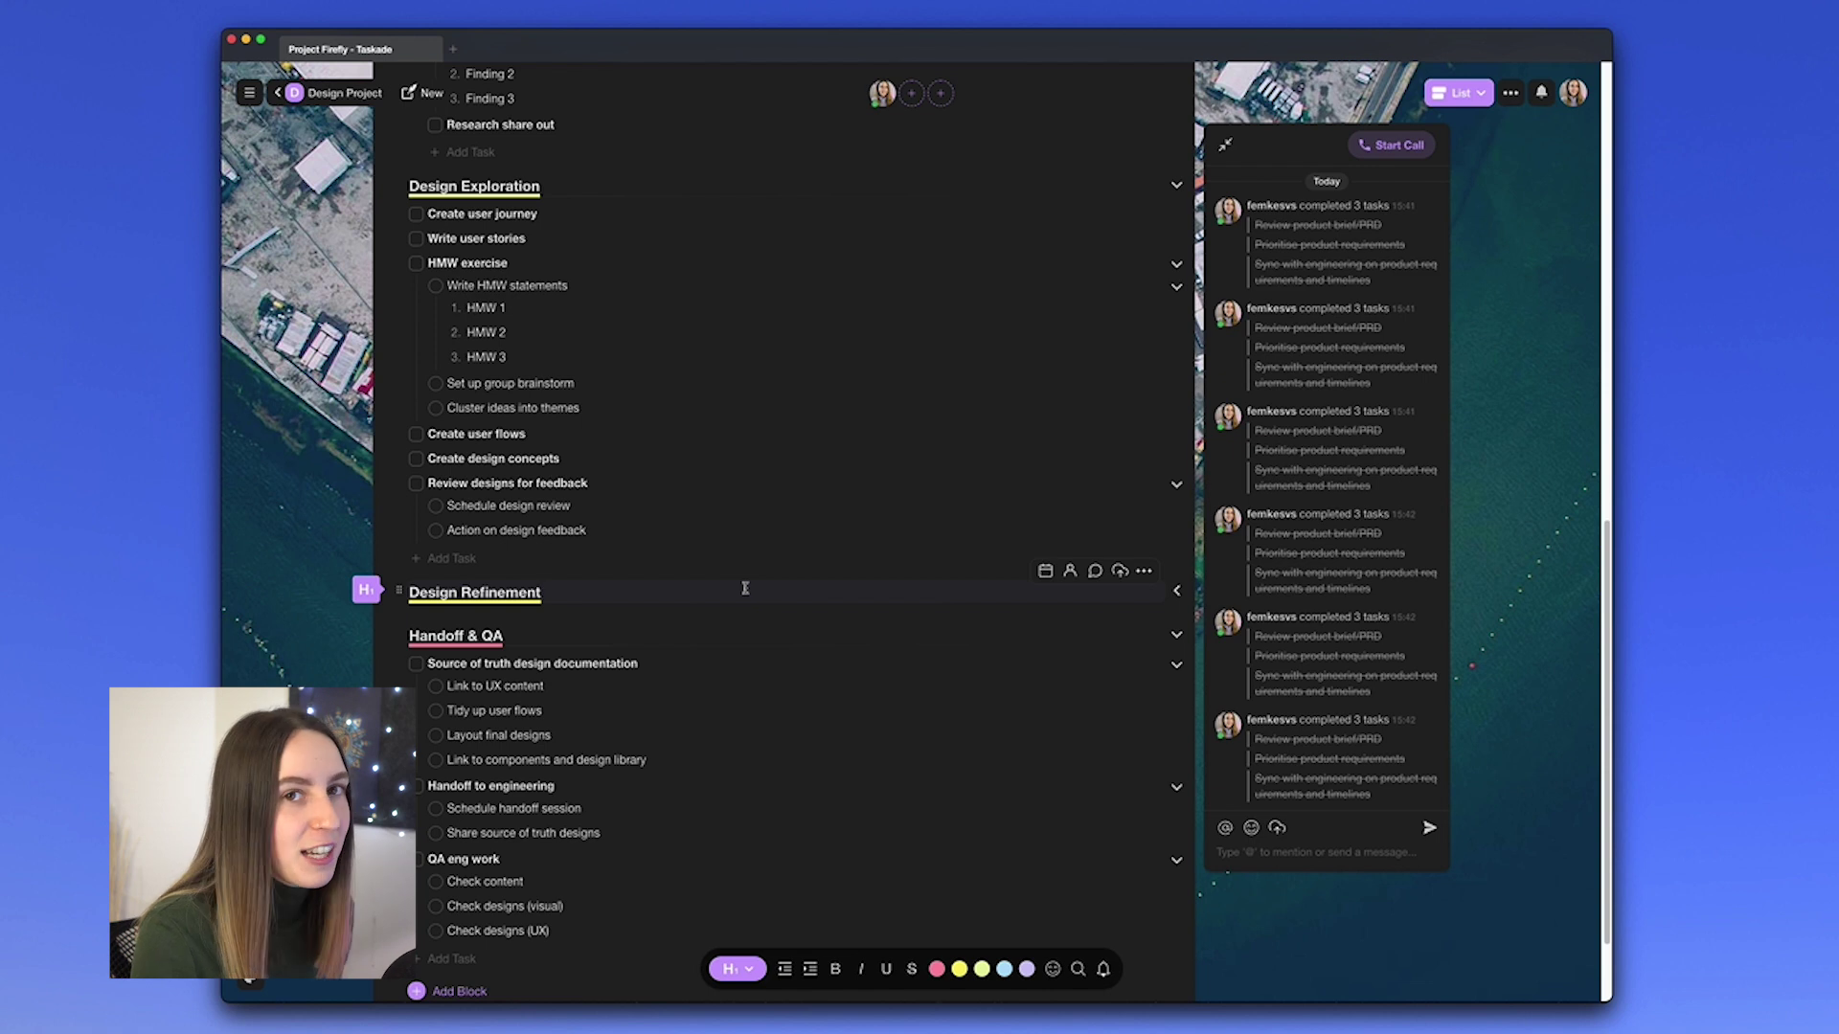
Expand Design Refinement with Cmd+Down and collapse Review designs for feedback with Cmd+Up.
key("super+Down")
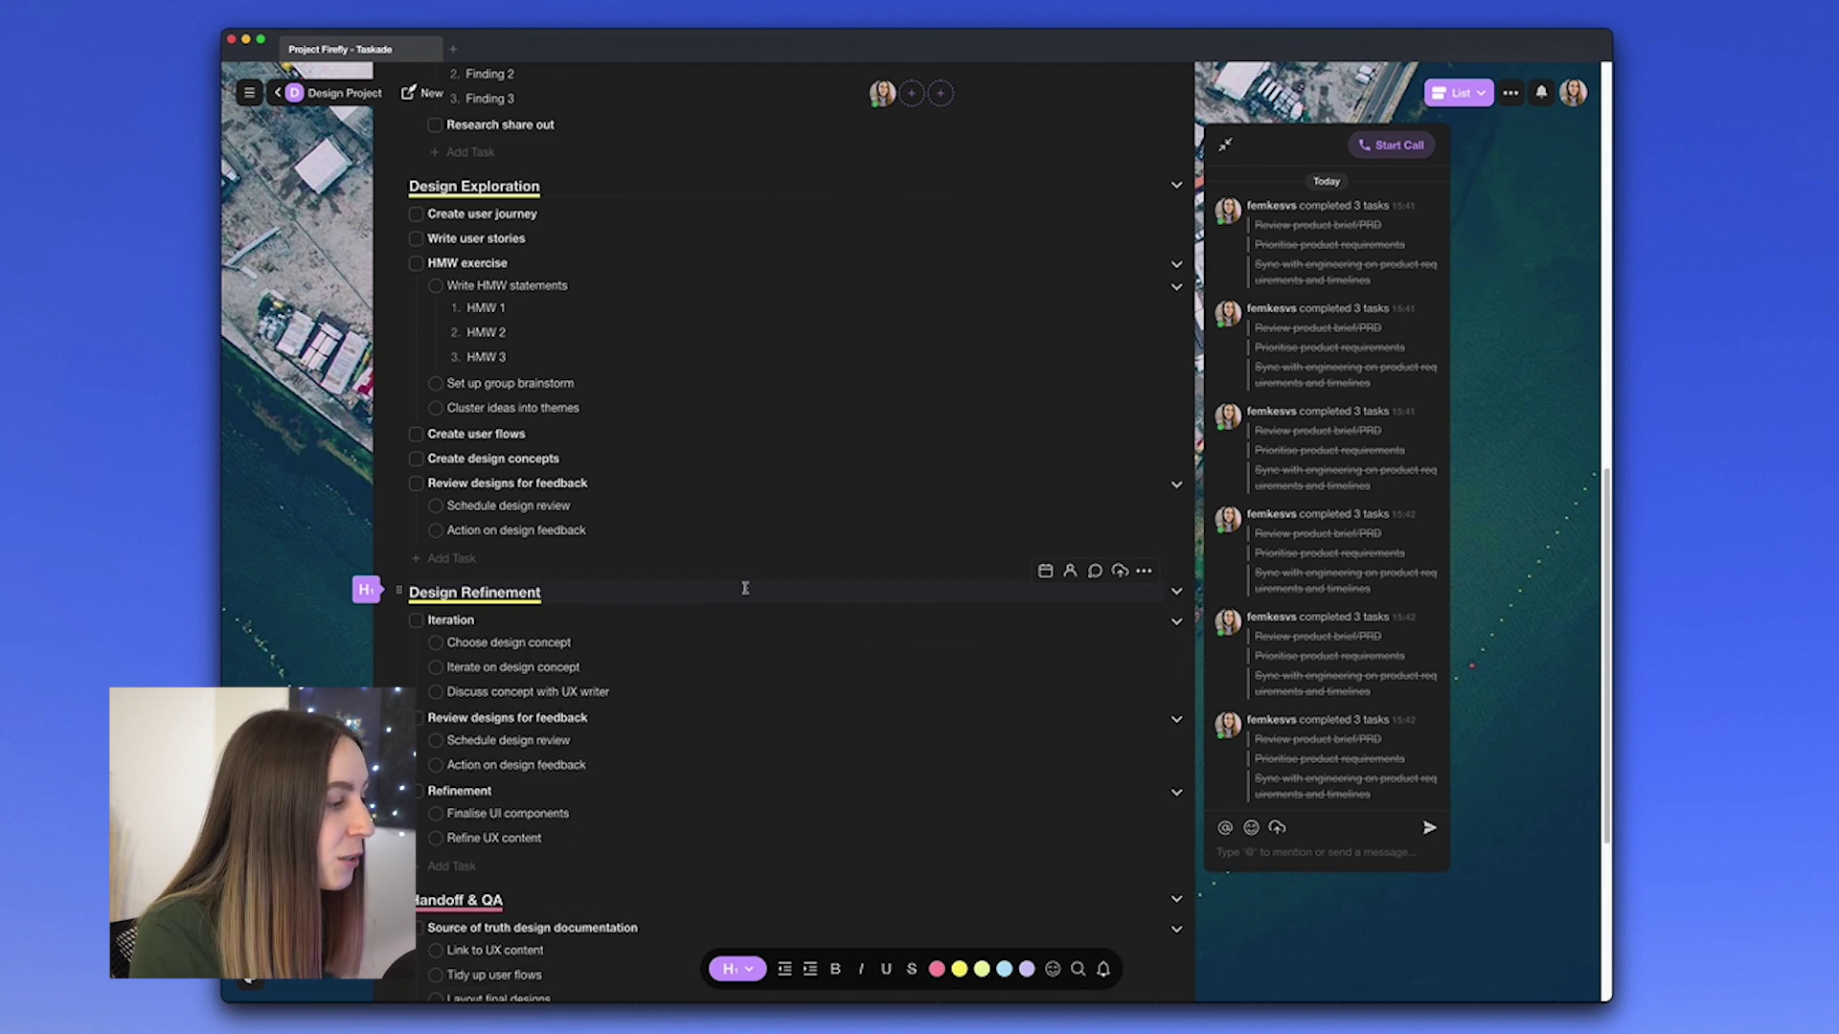
left_click(825, 720)
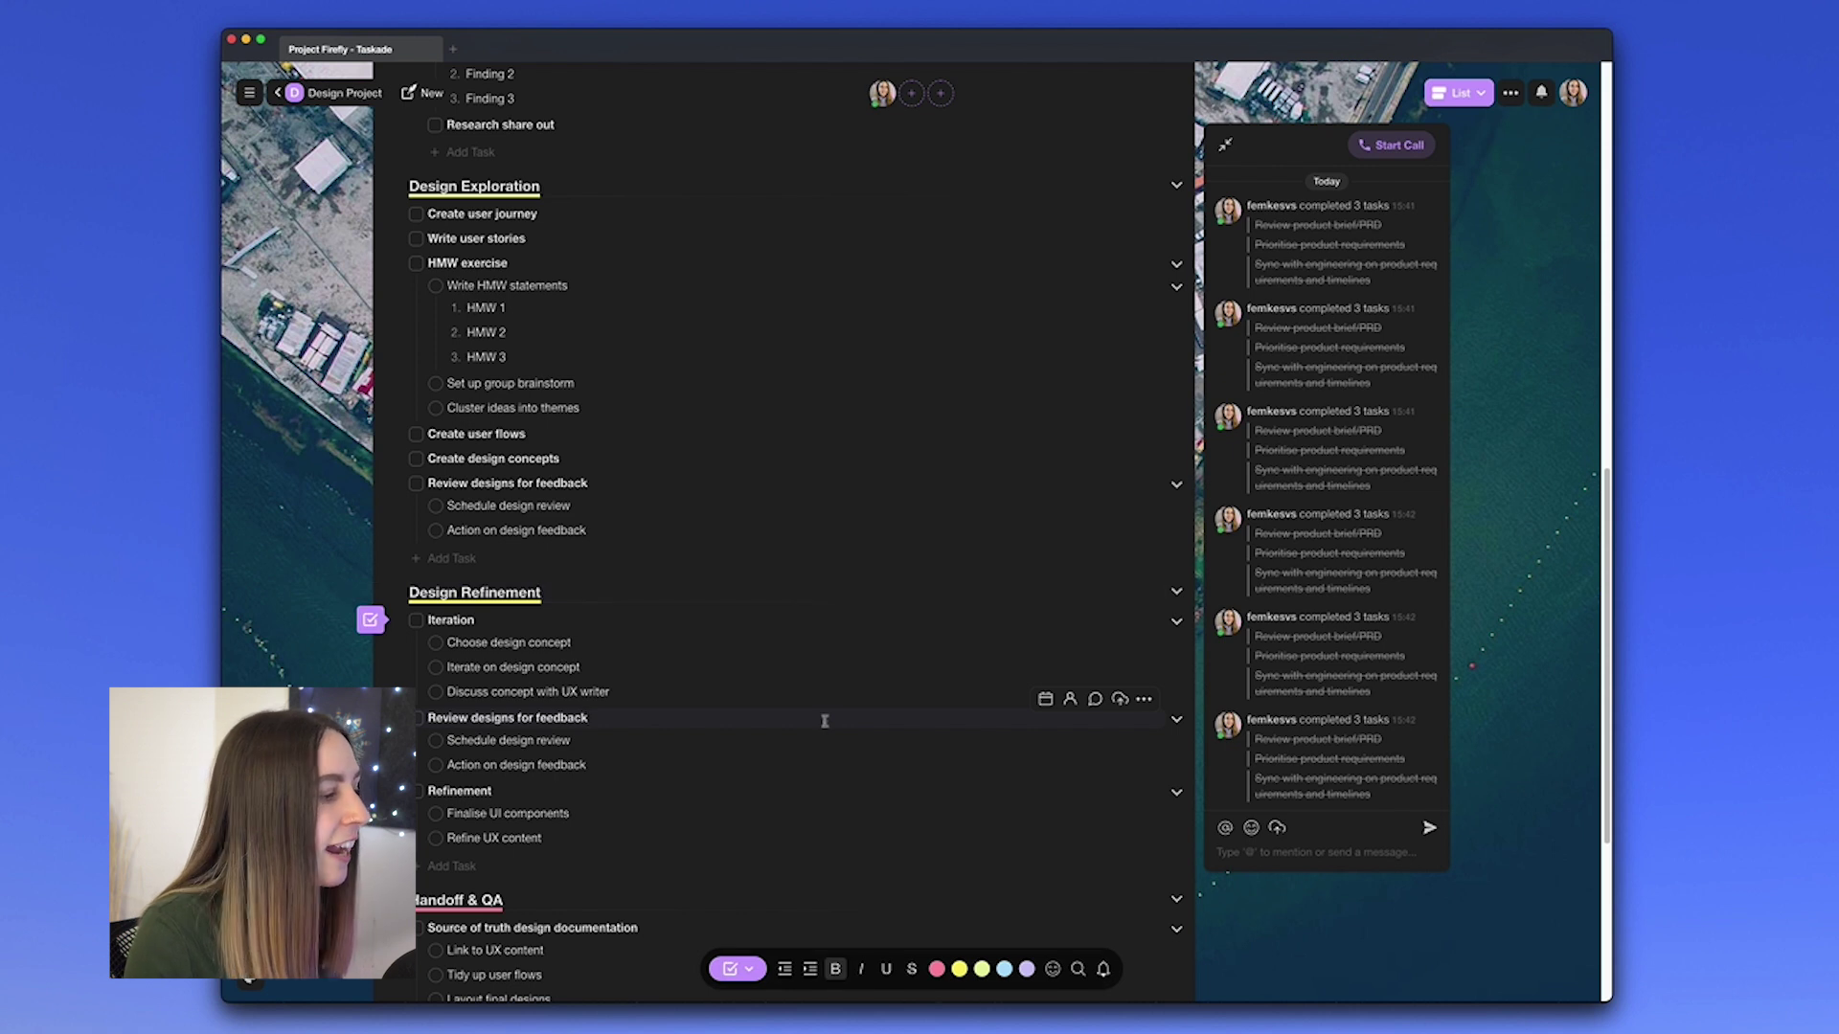
key("super+Up")
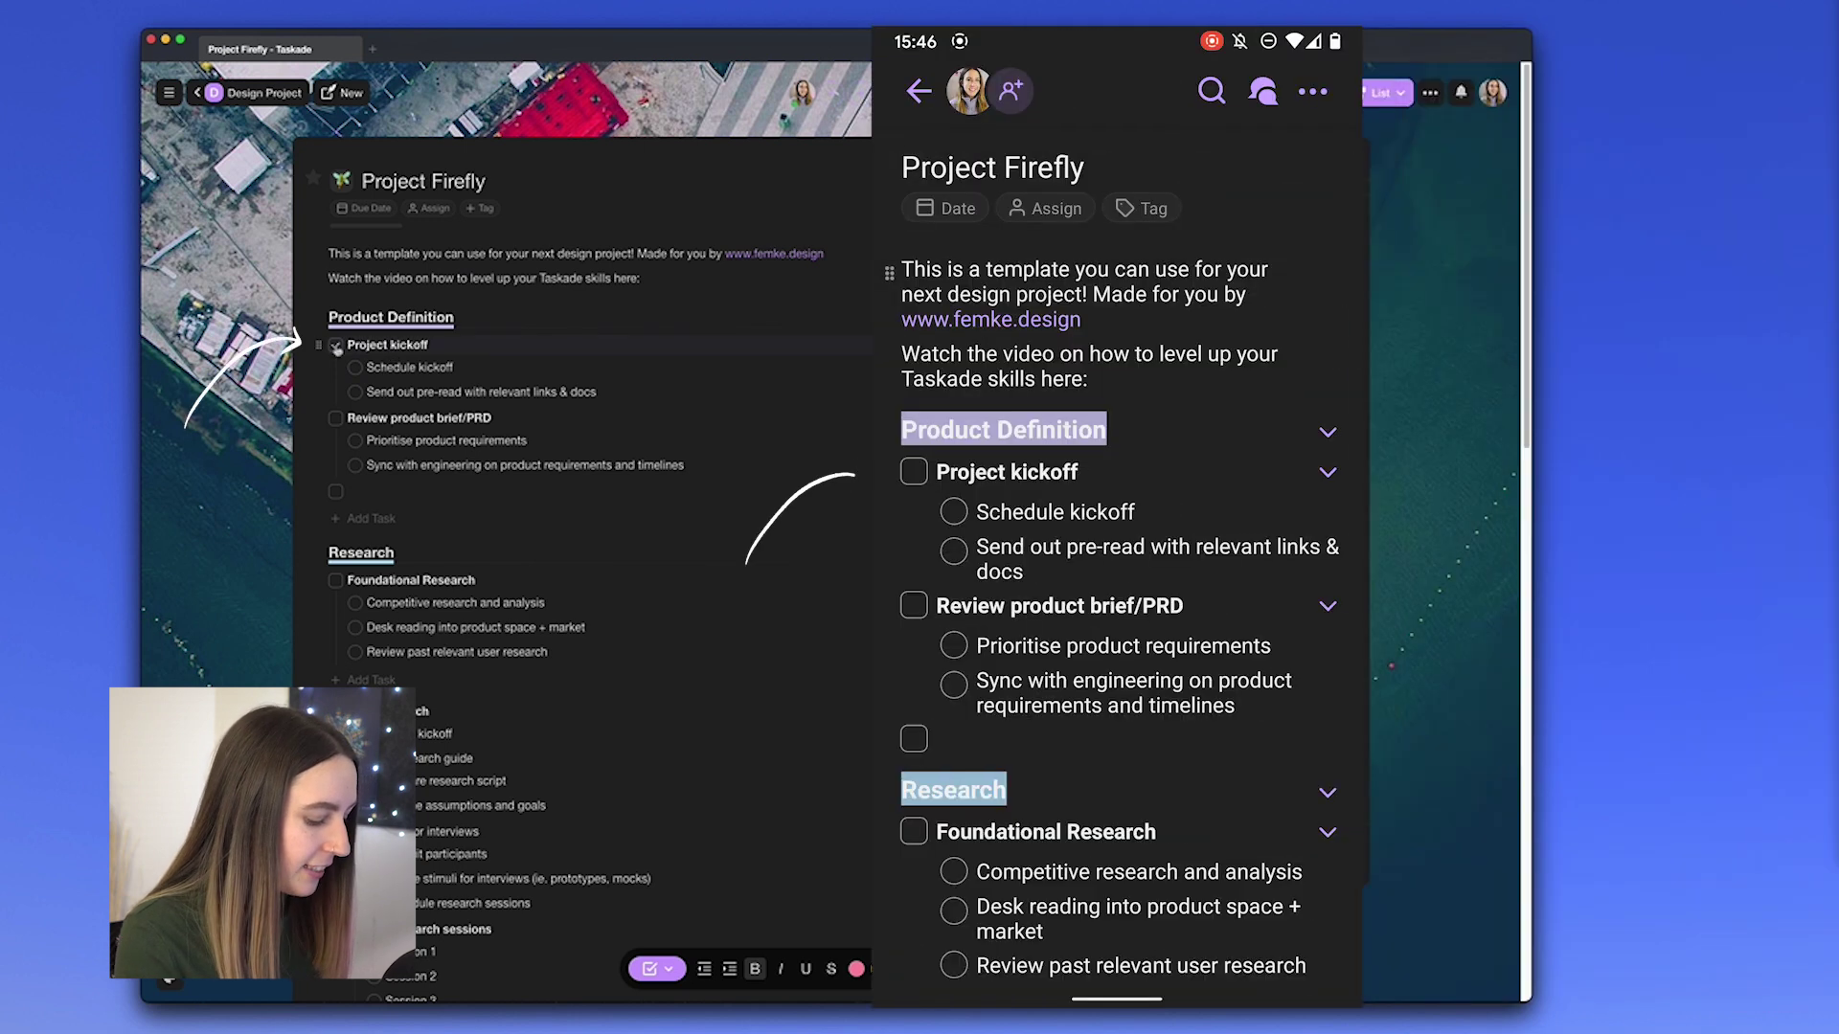
Check off Project kickoff and its Send out pre-read subtask.
left_click(336, 345)
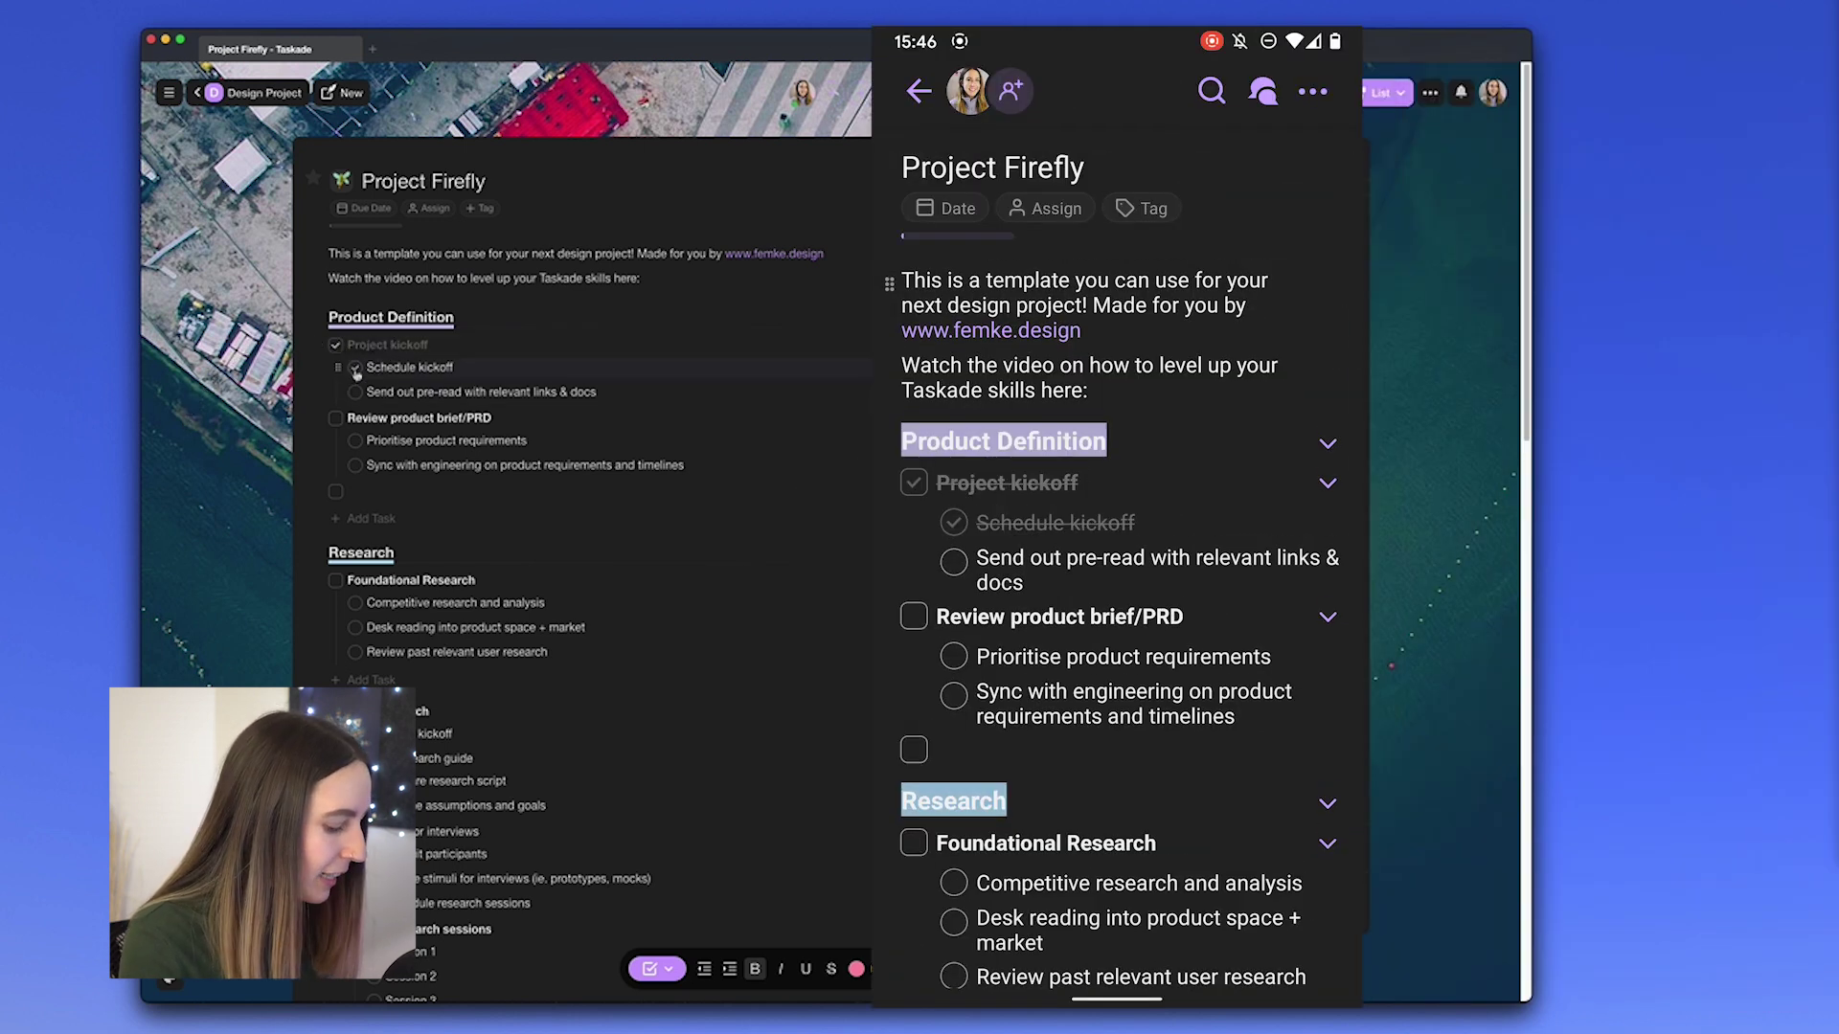
left_click(355, 392)
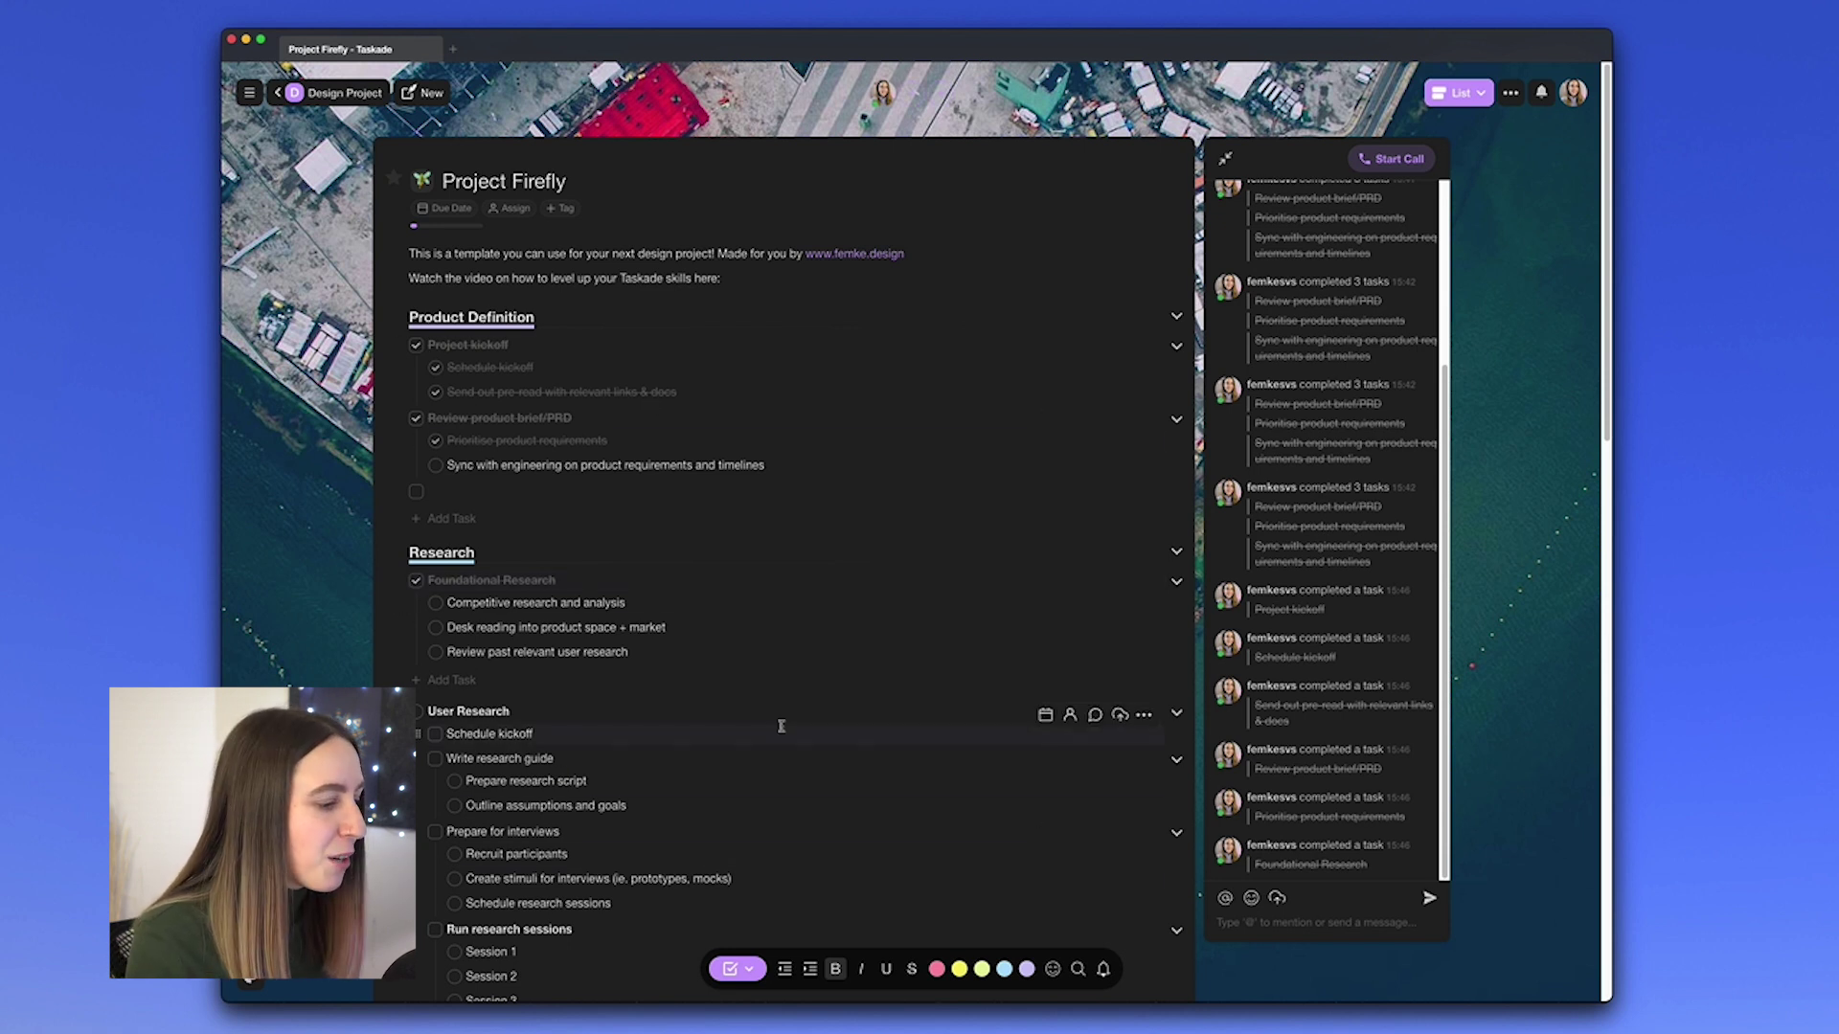
In the project's notification preferences, switch Mobile to Mention, then back to Watch.
left_click(1094, 960)
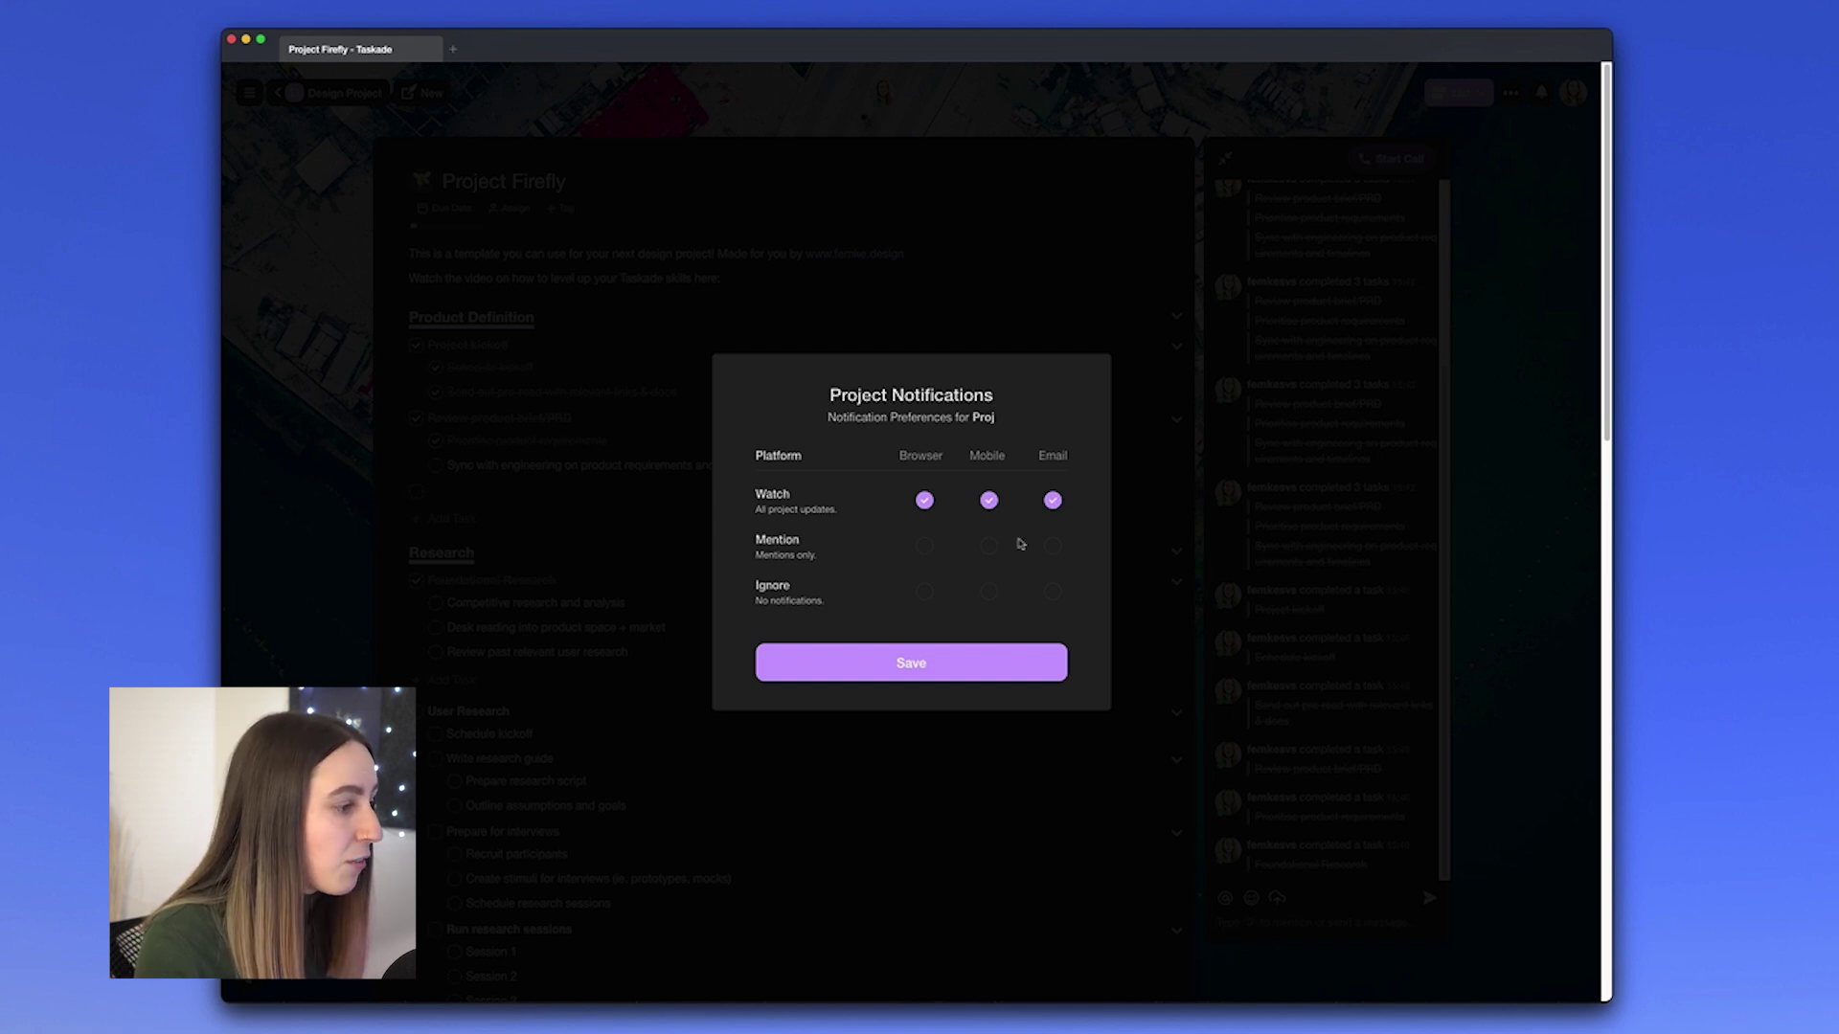
left_click(989, 546)
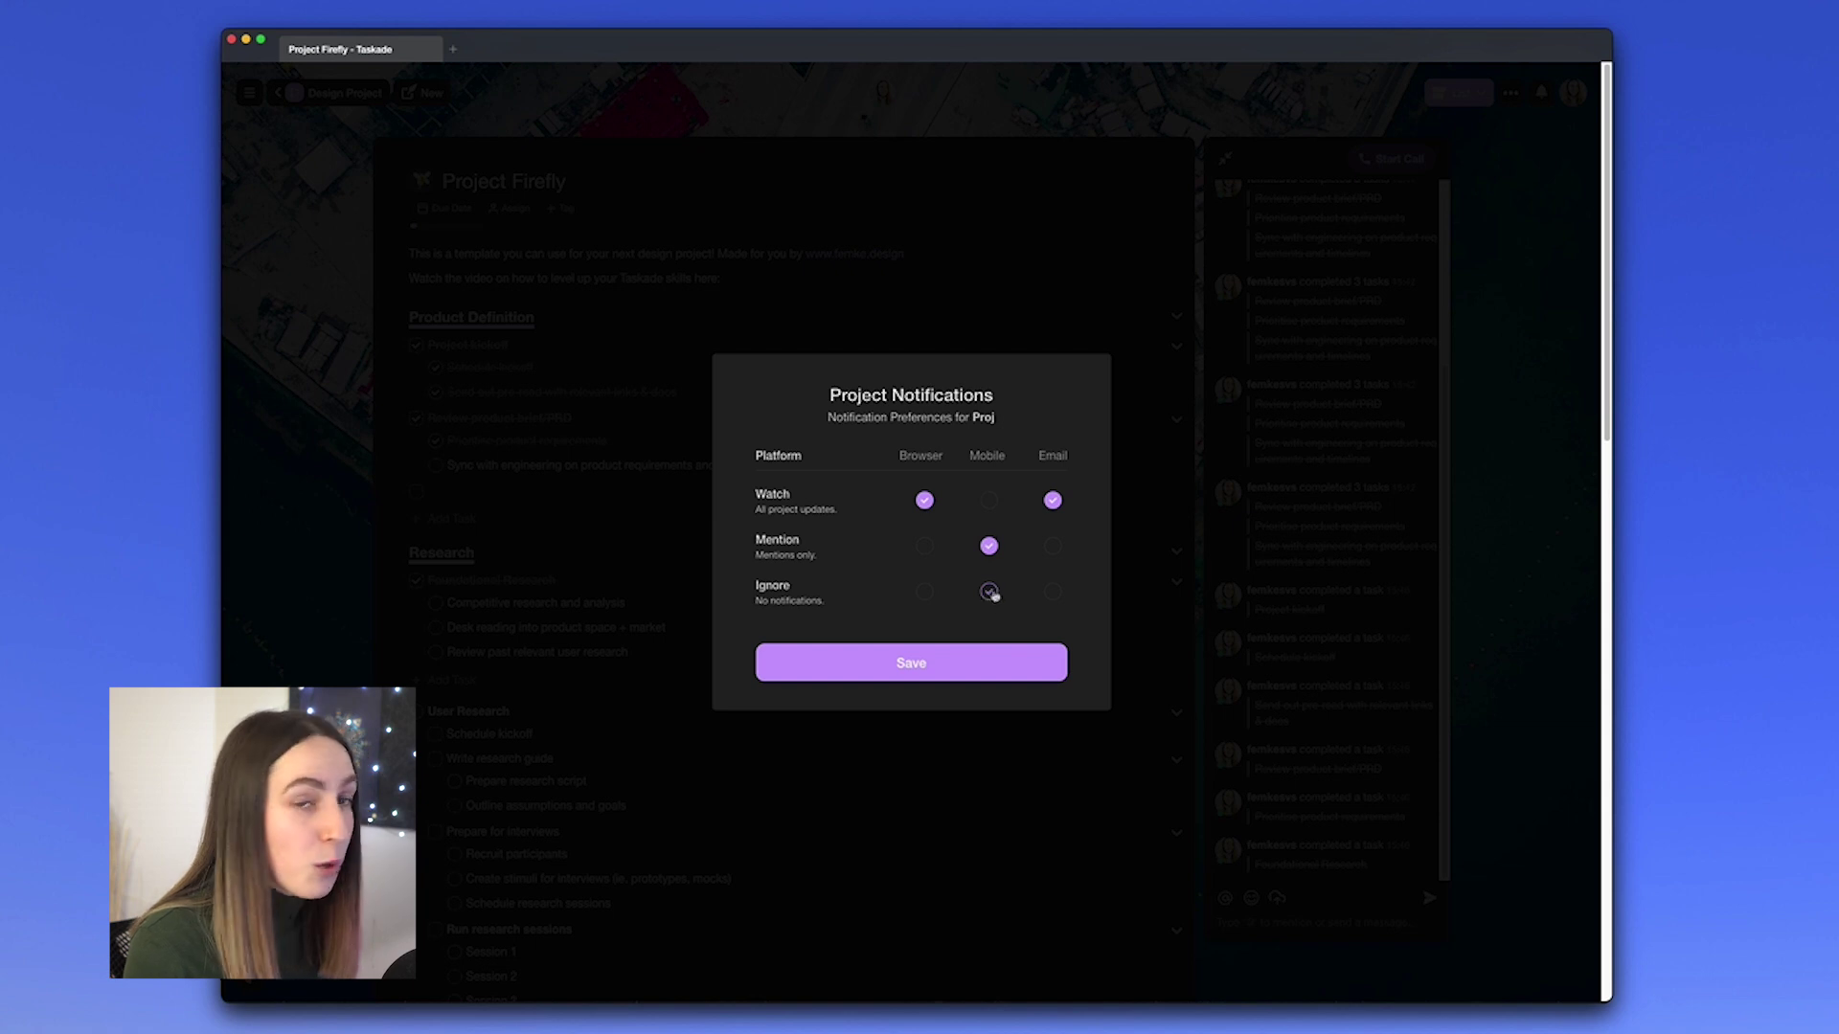
left_click(988, 500)
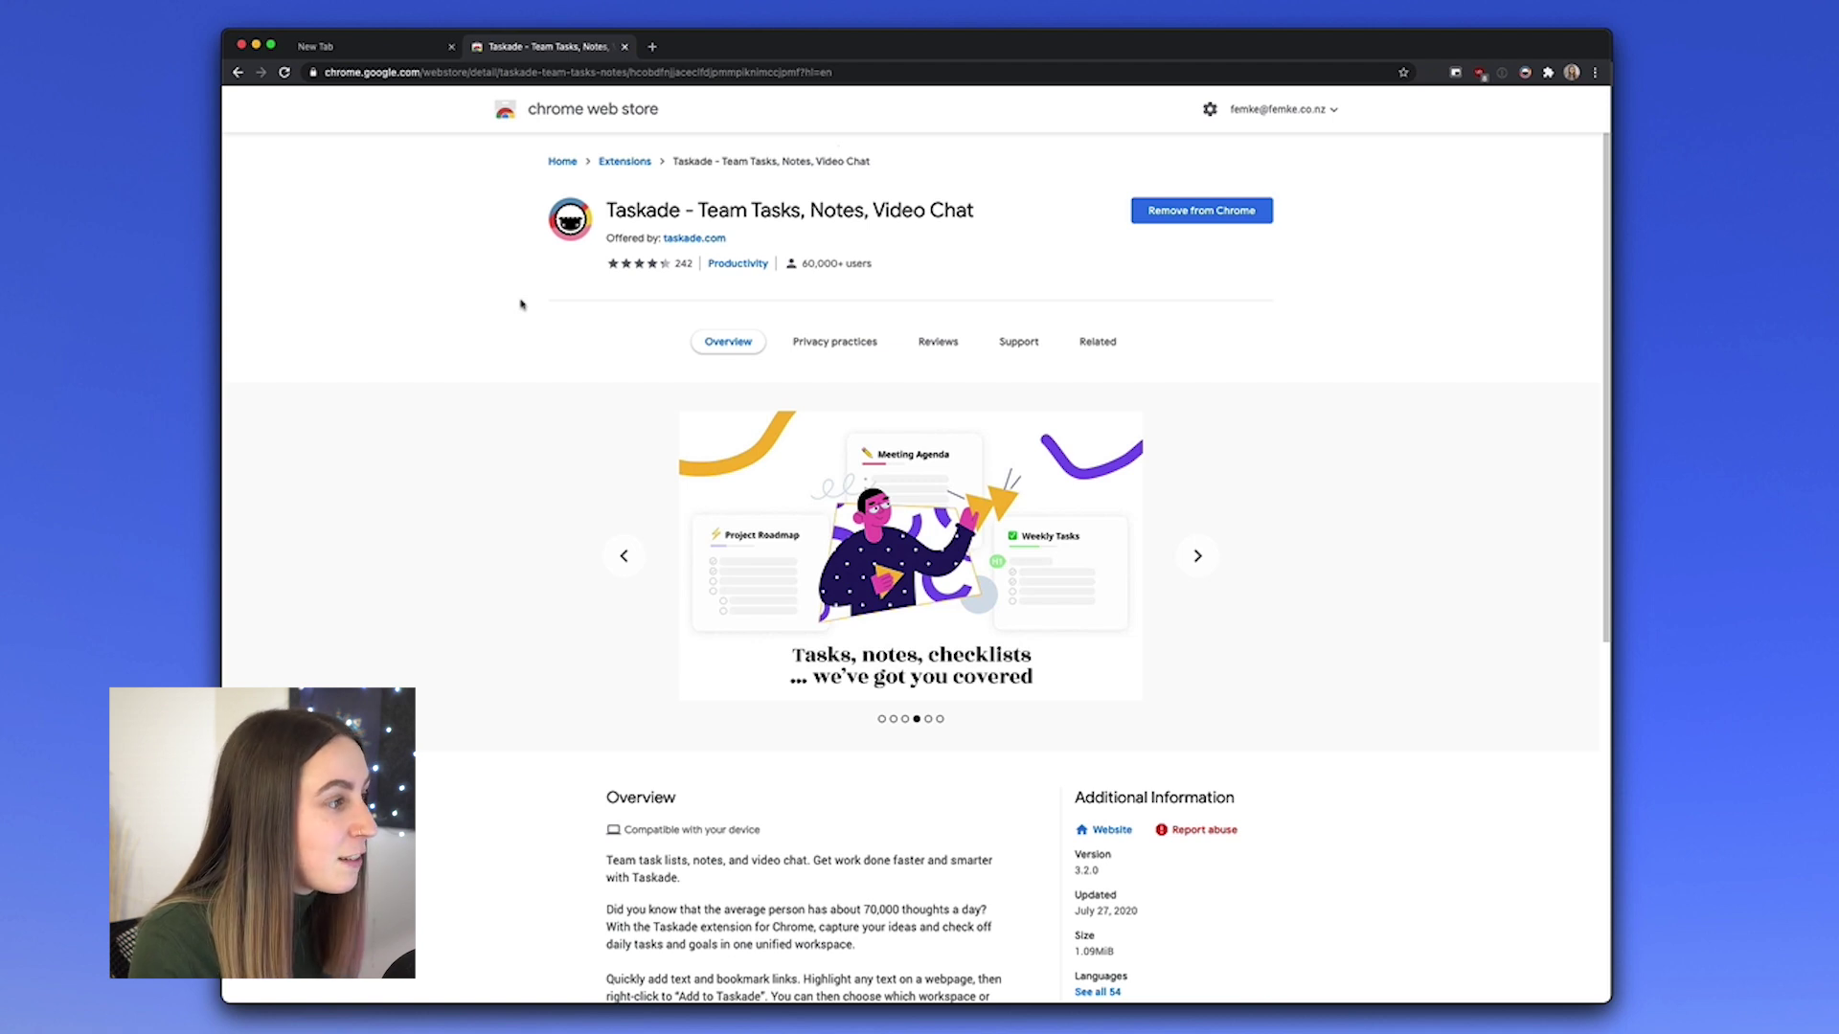
Open a new Chrome tab showing the Taskade workspace home with recent projects.
left_click(653, 47)
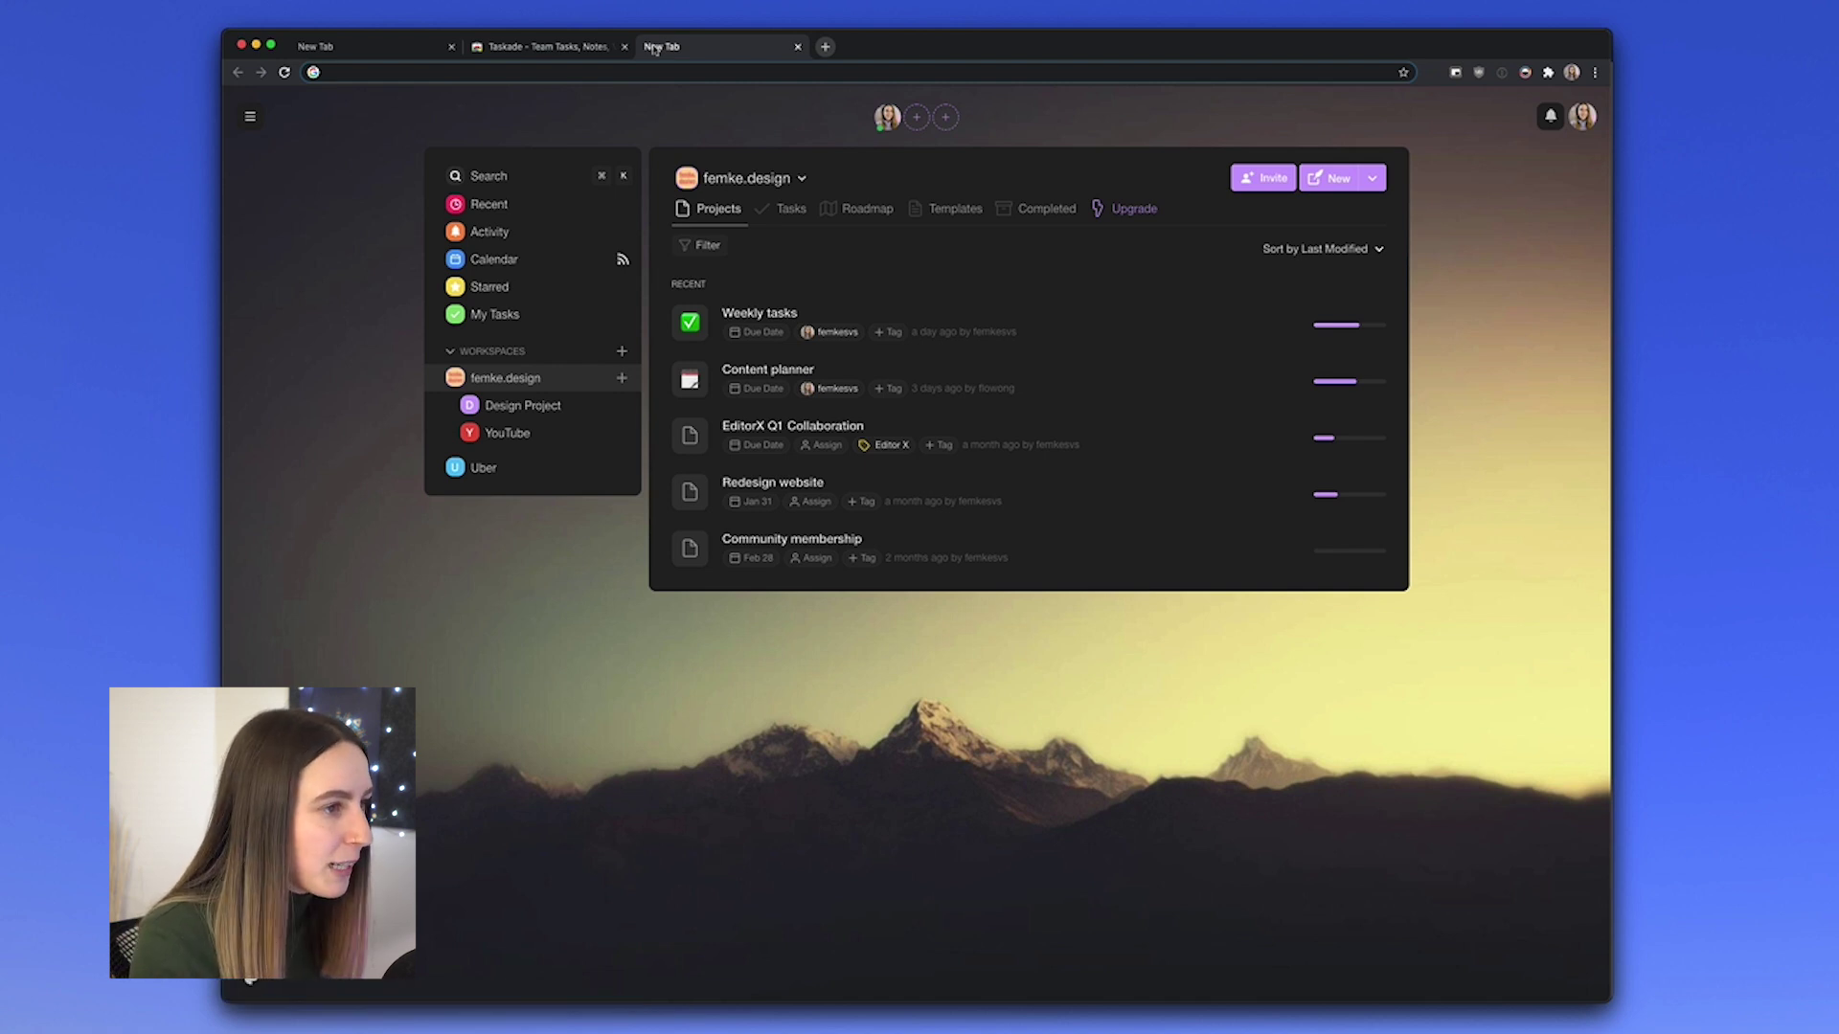
Open the Taskade extension's Options settings page from Chrome's extensions menu.
left_click(1516, 70)
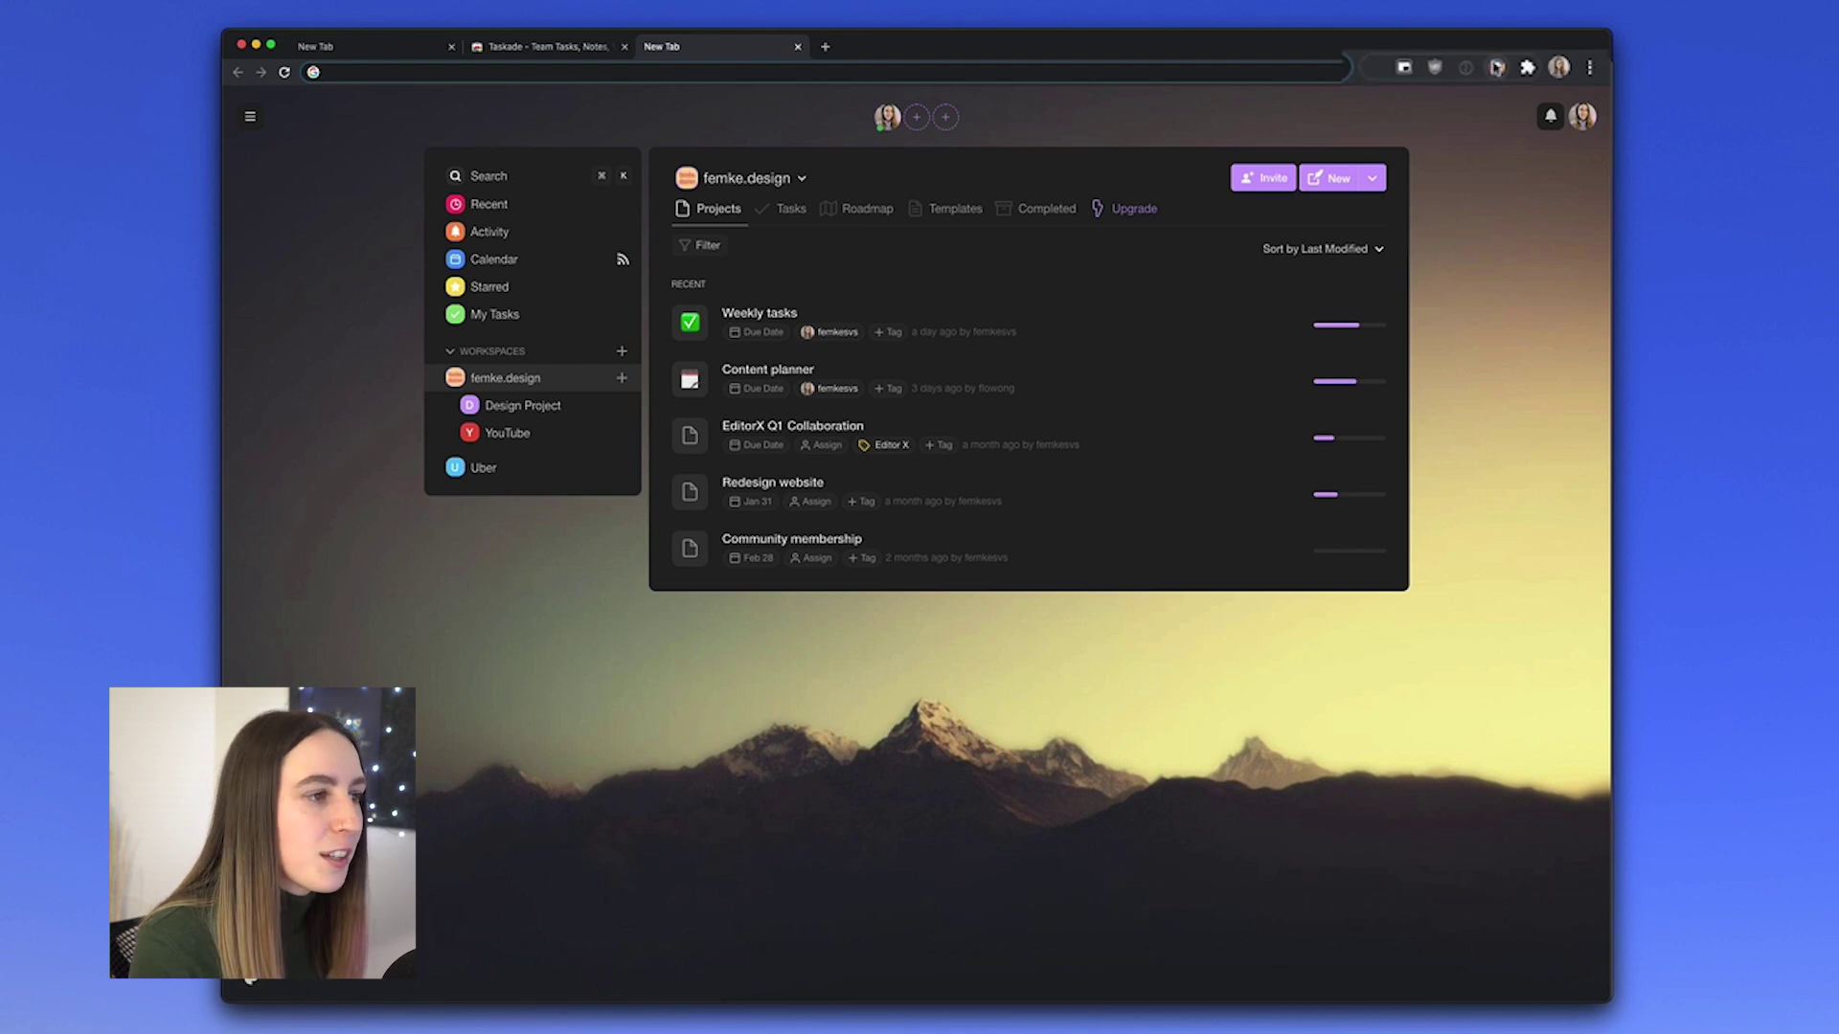
right_click(1497, 68)
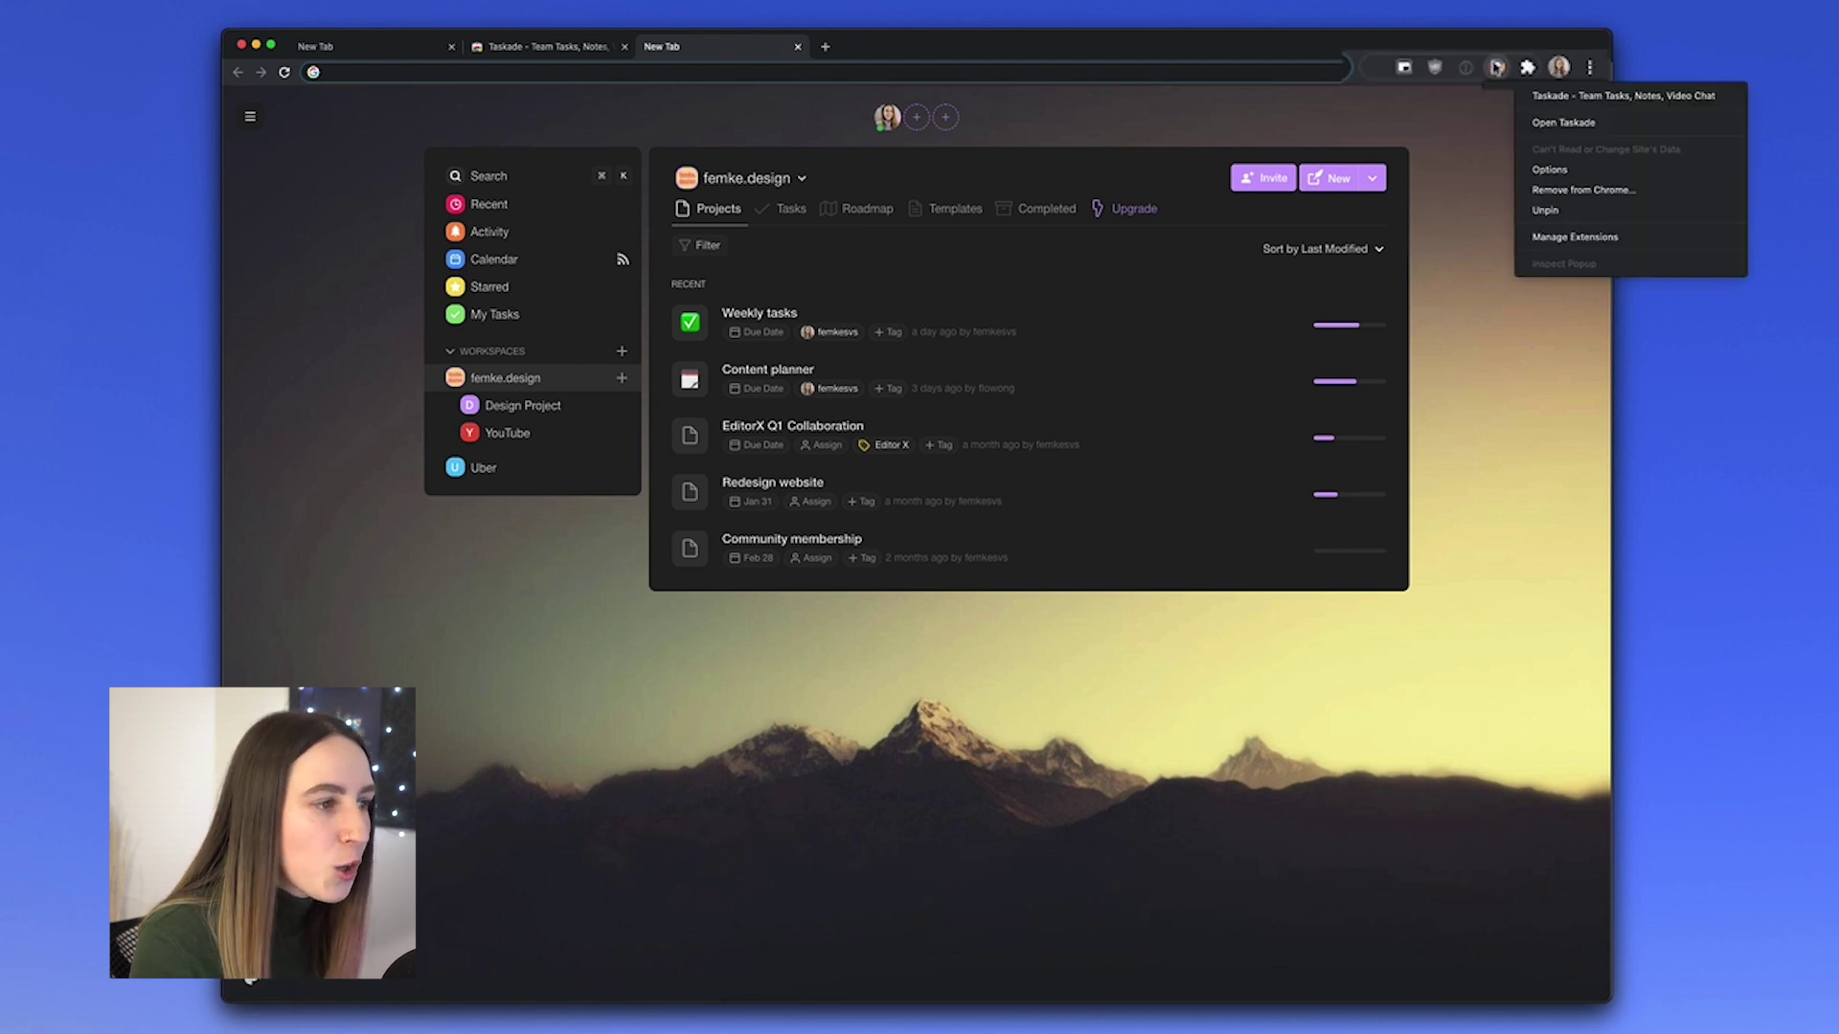
left_click(1555, 170)
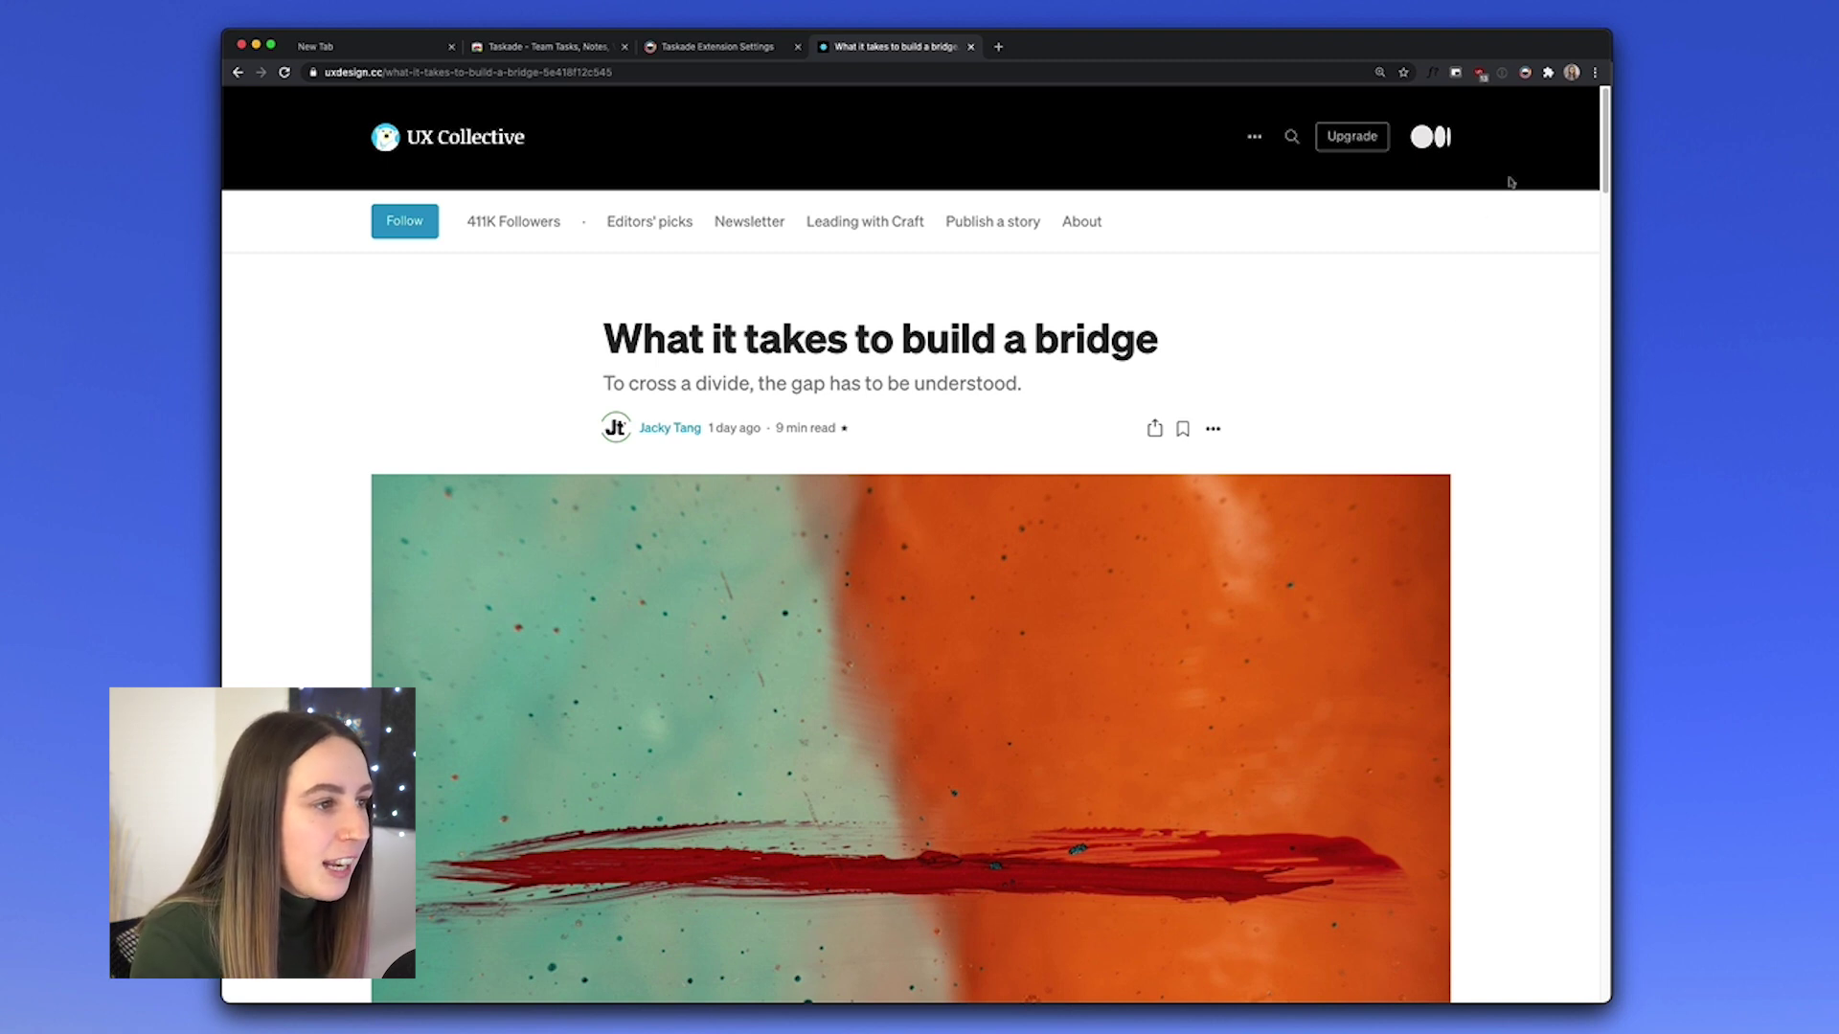
Clip the bridge article with the Taskade extension into the Design Project workspace's Project Firefly.
left_click(1527, 75)
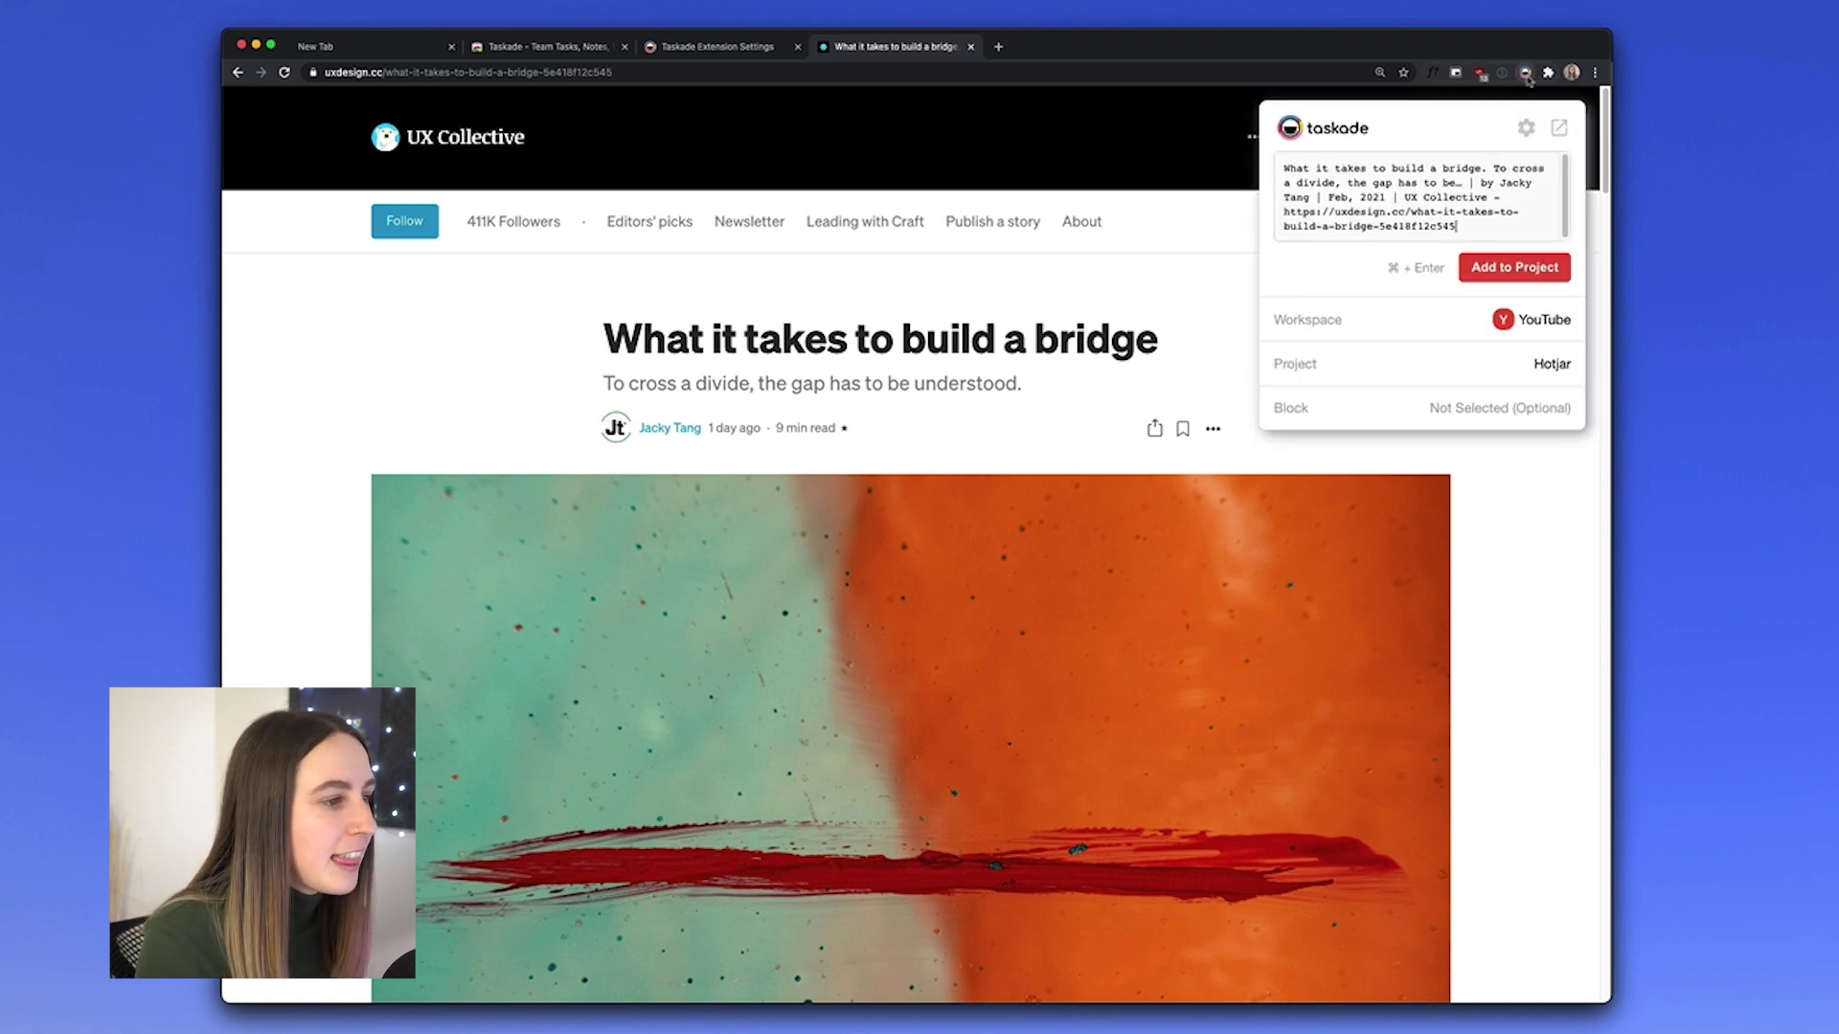
left_click(1531, 323)
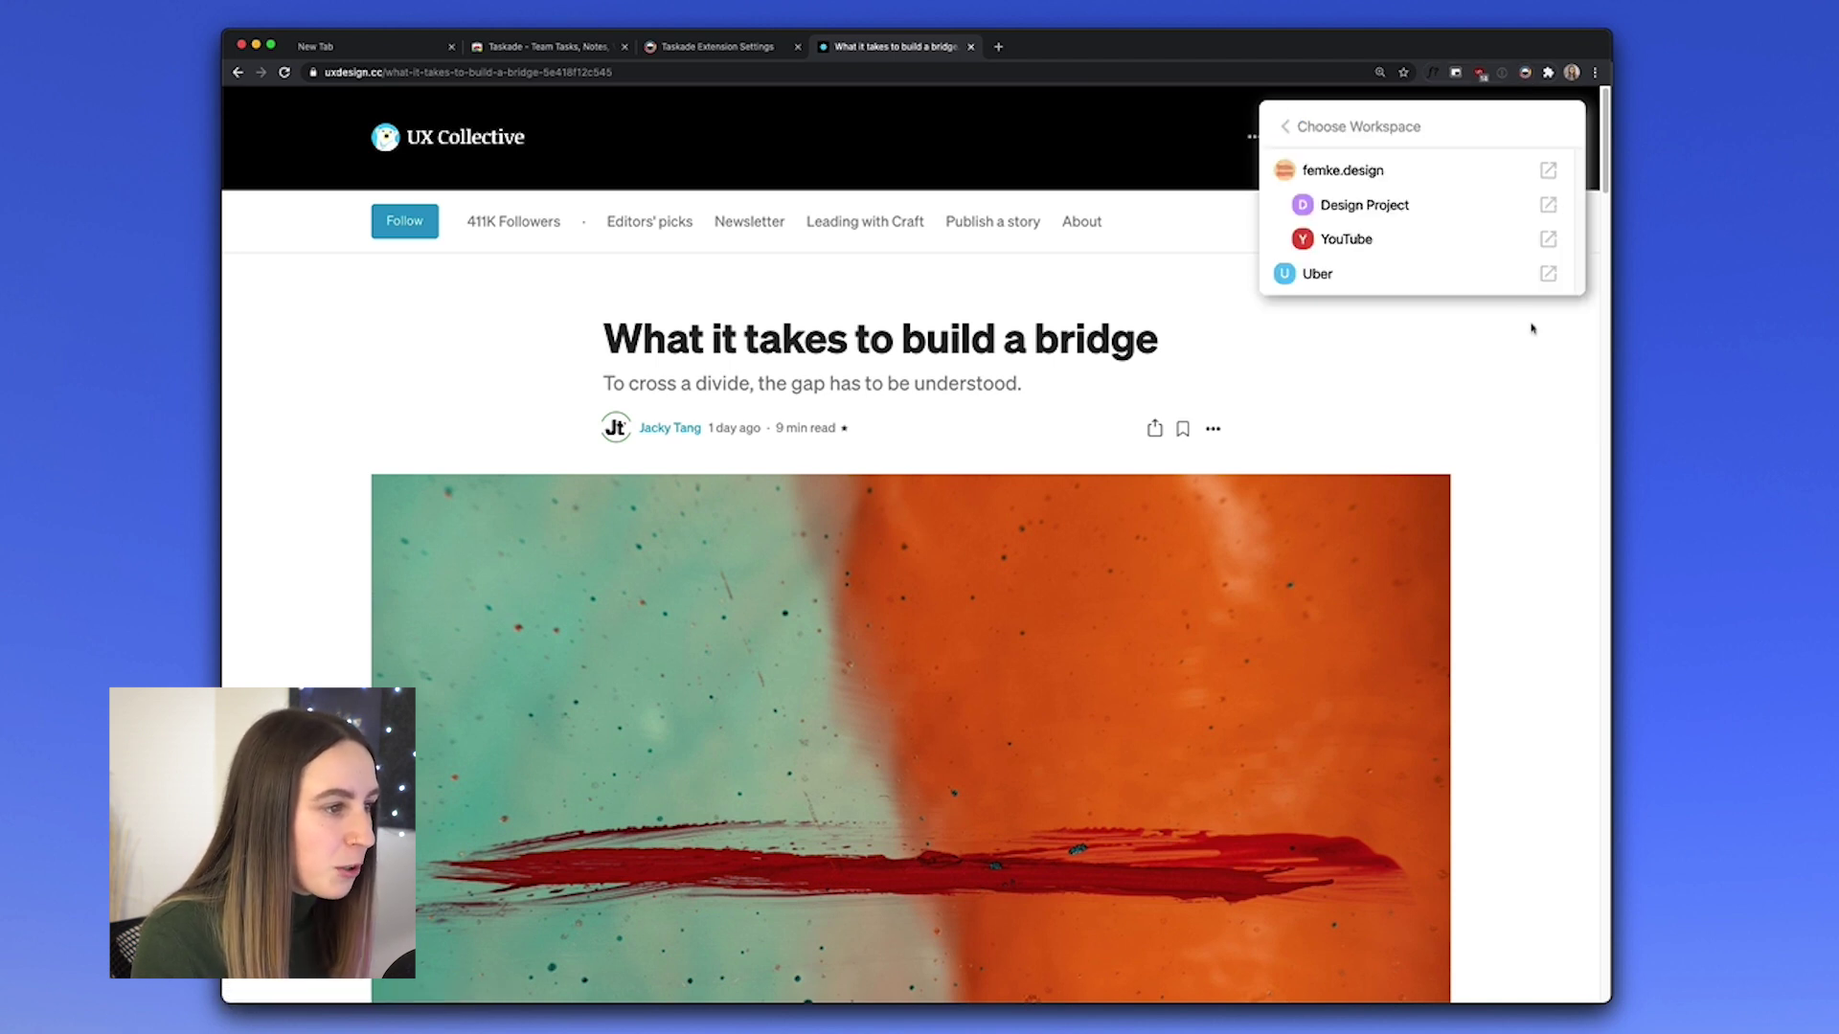
left_click(1380, 196)
left_click(1509, 365)
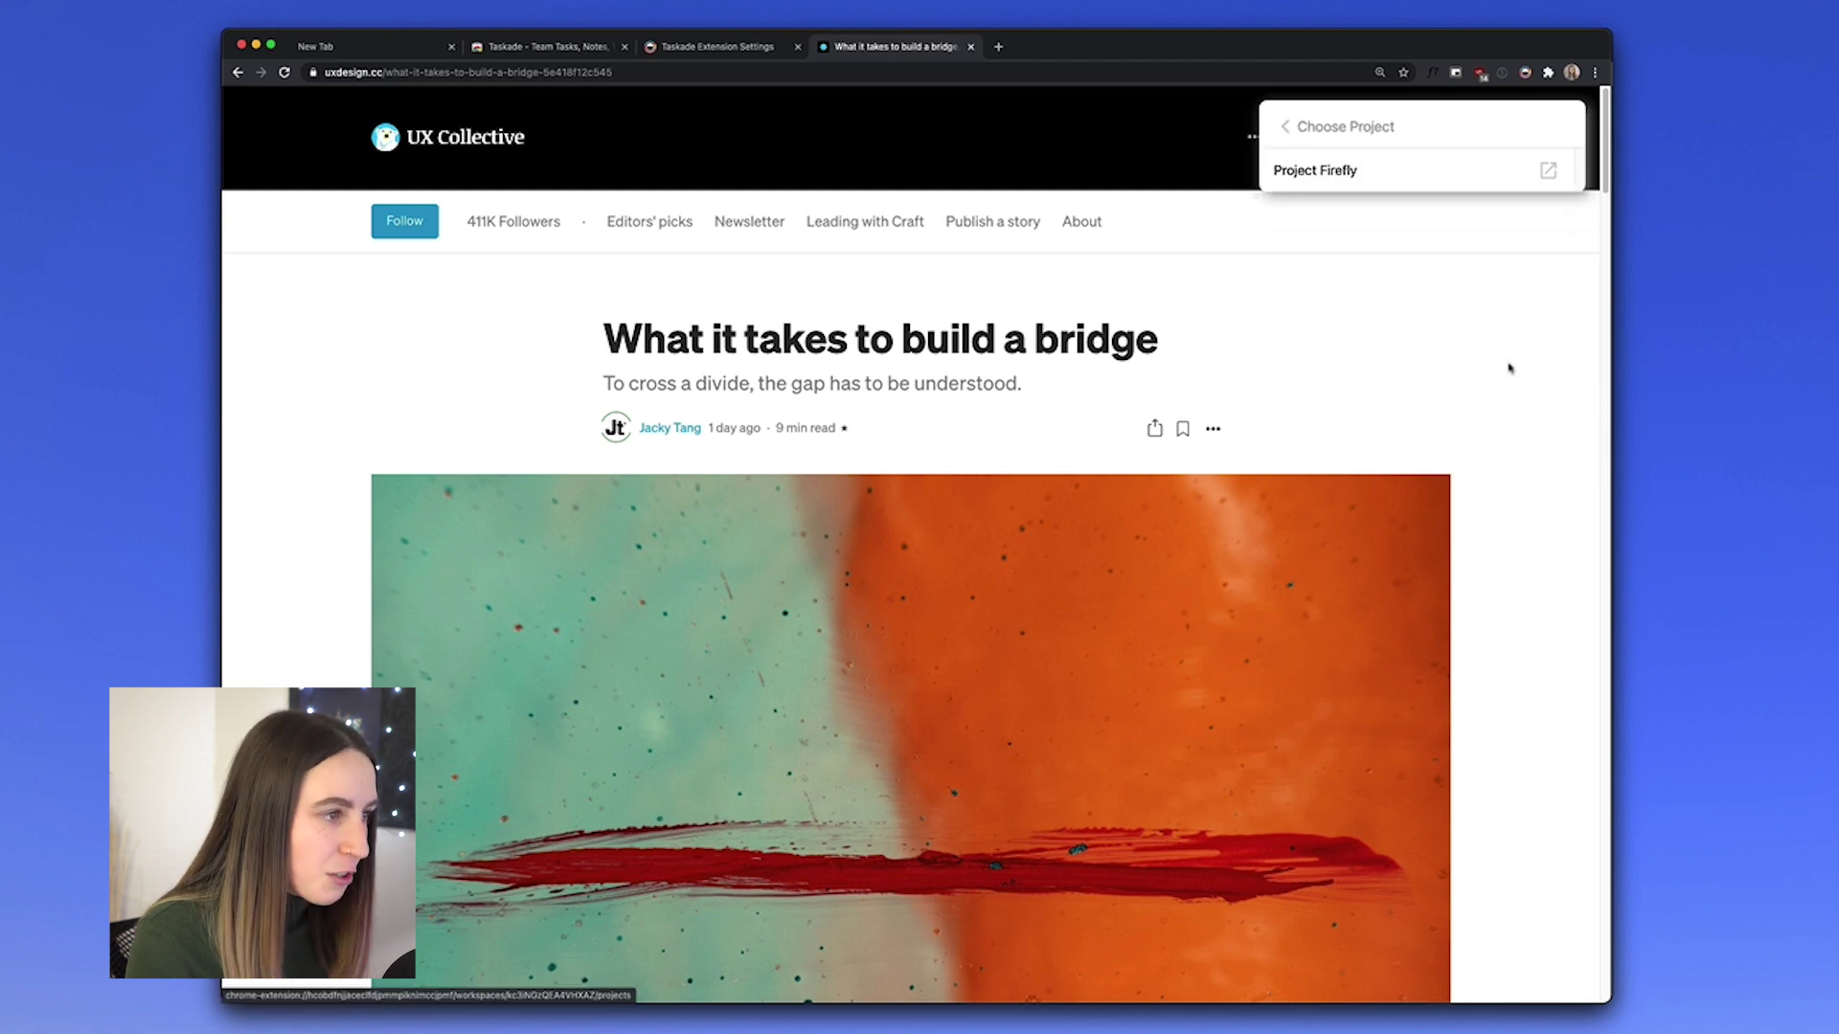
left_click(1295, 139)
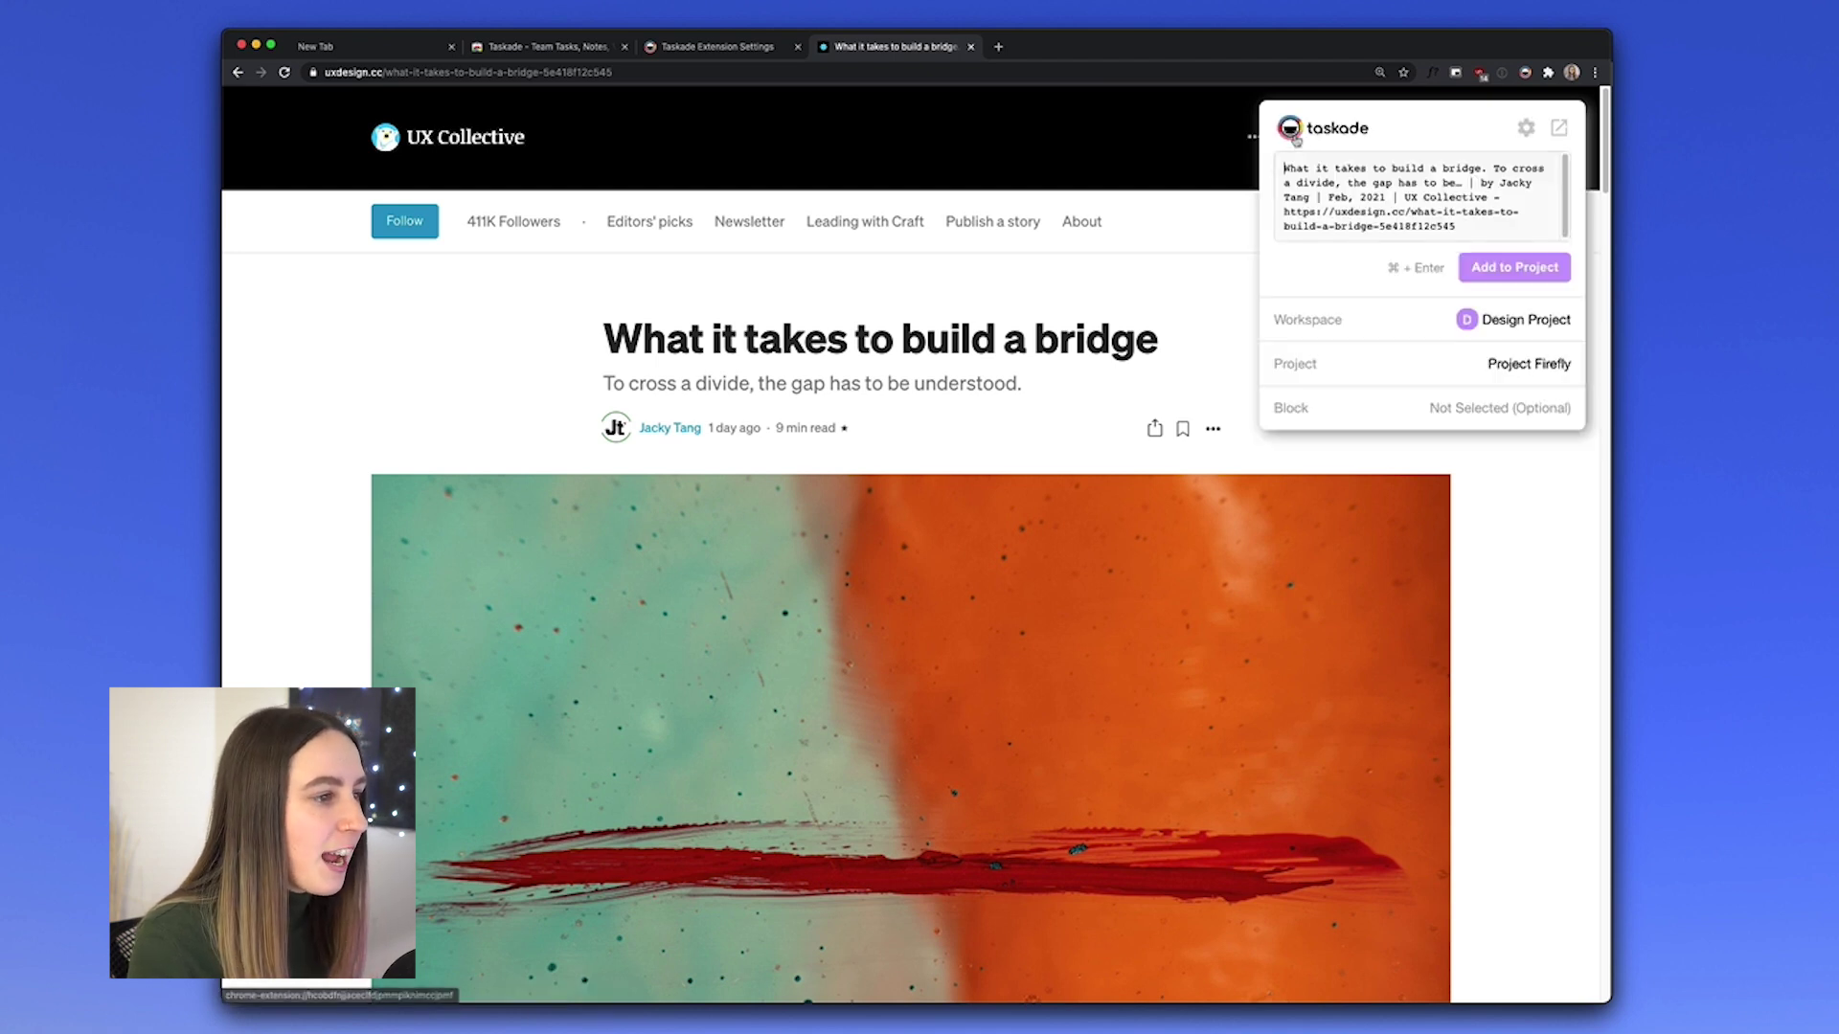
left_click(1534, 276)
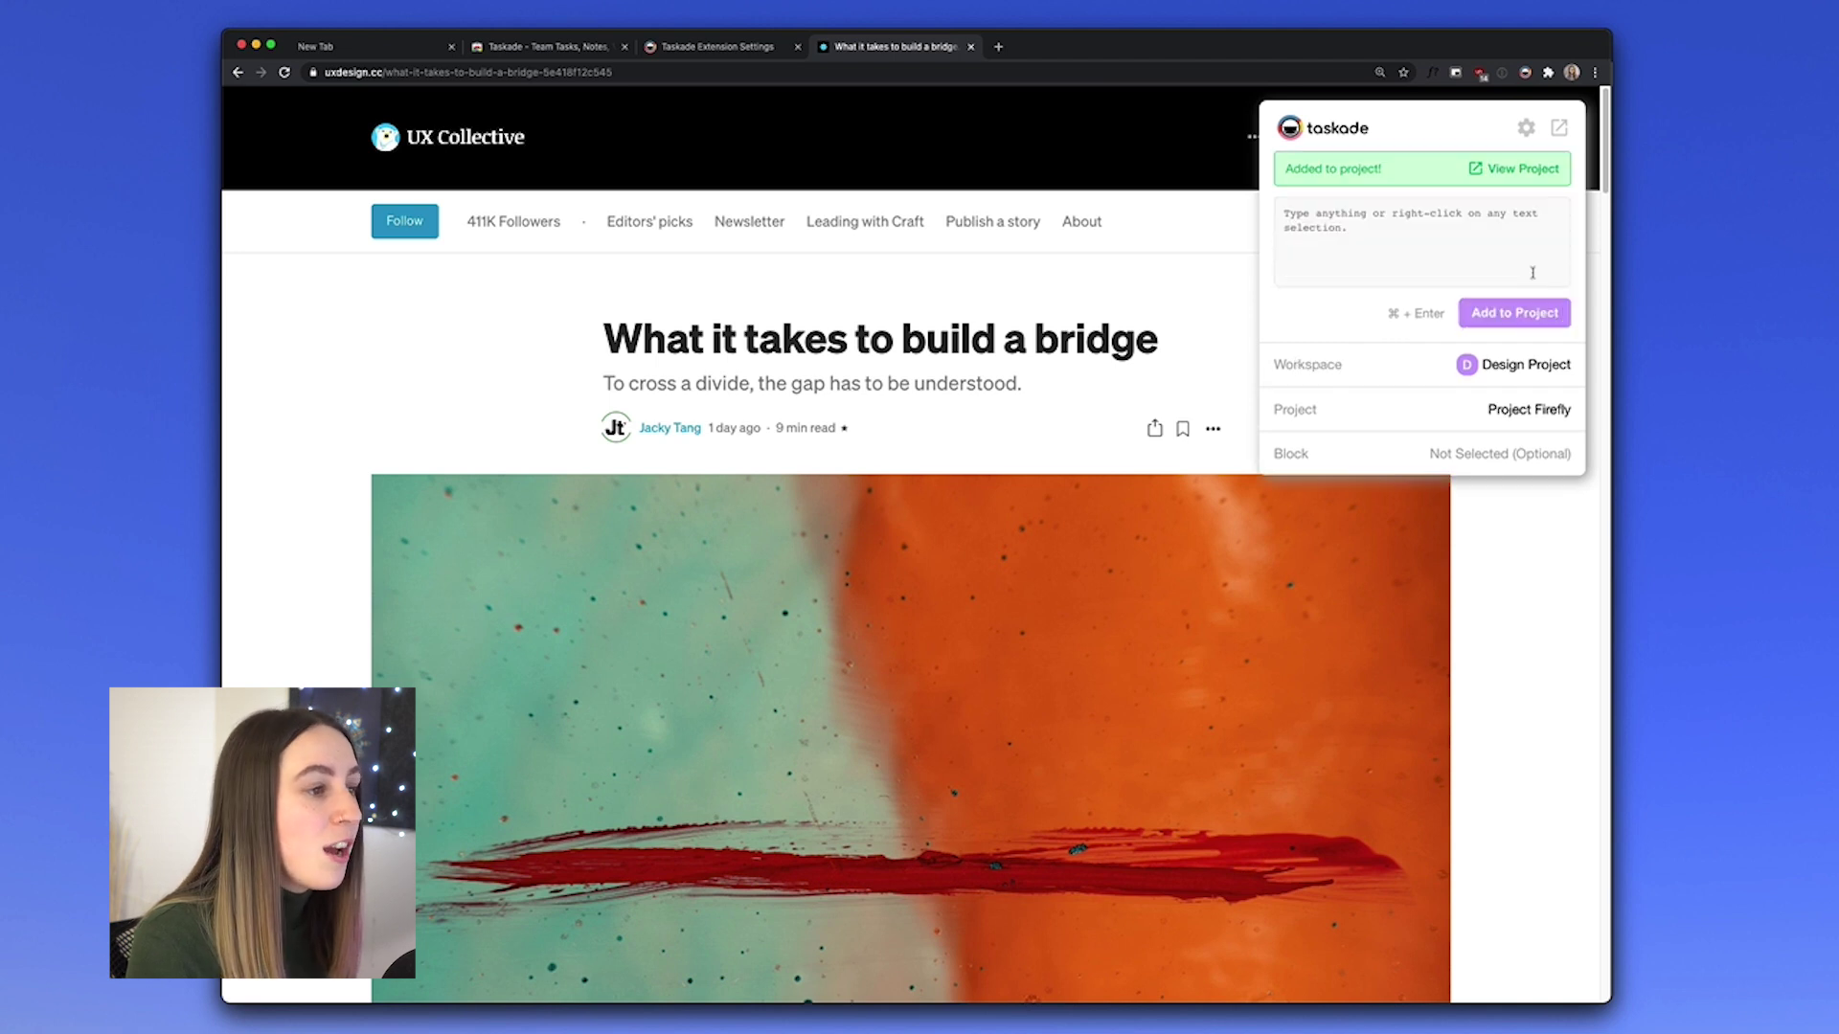
Open Project Firefly from the extension's confirmation to check the clipped article.
left_click(1531, 170)
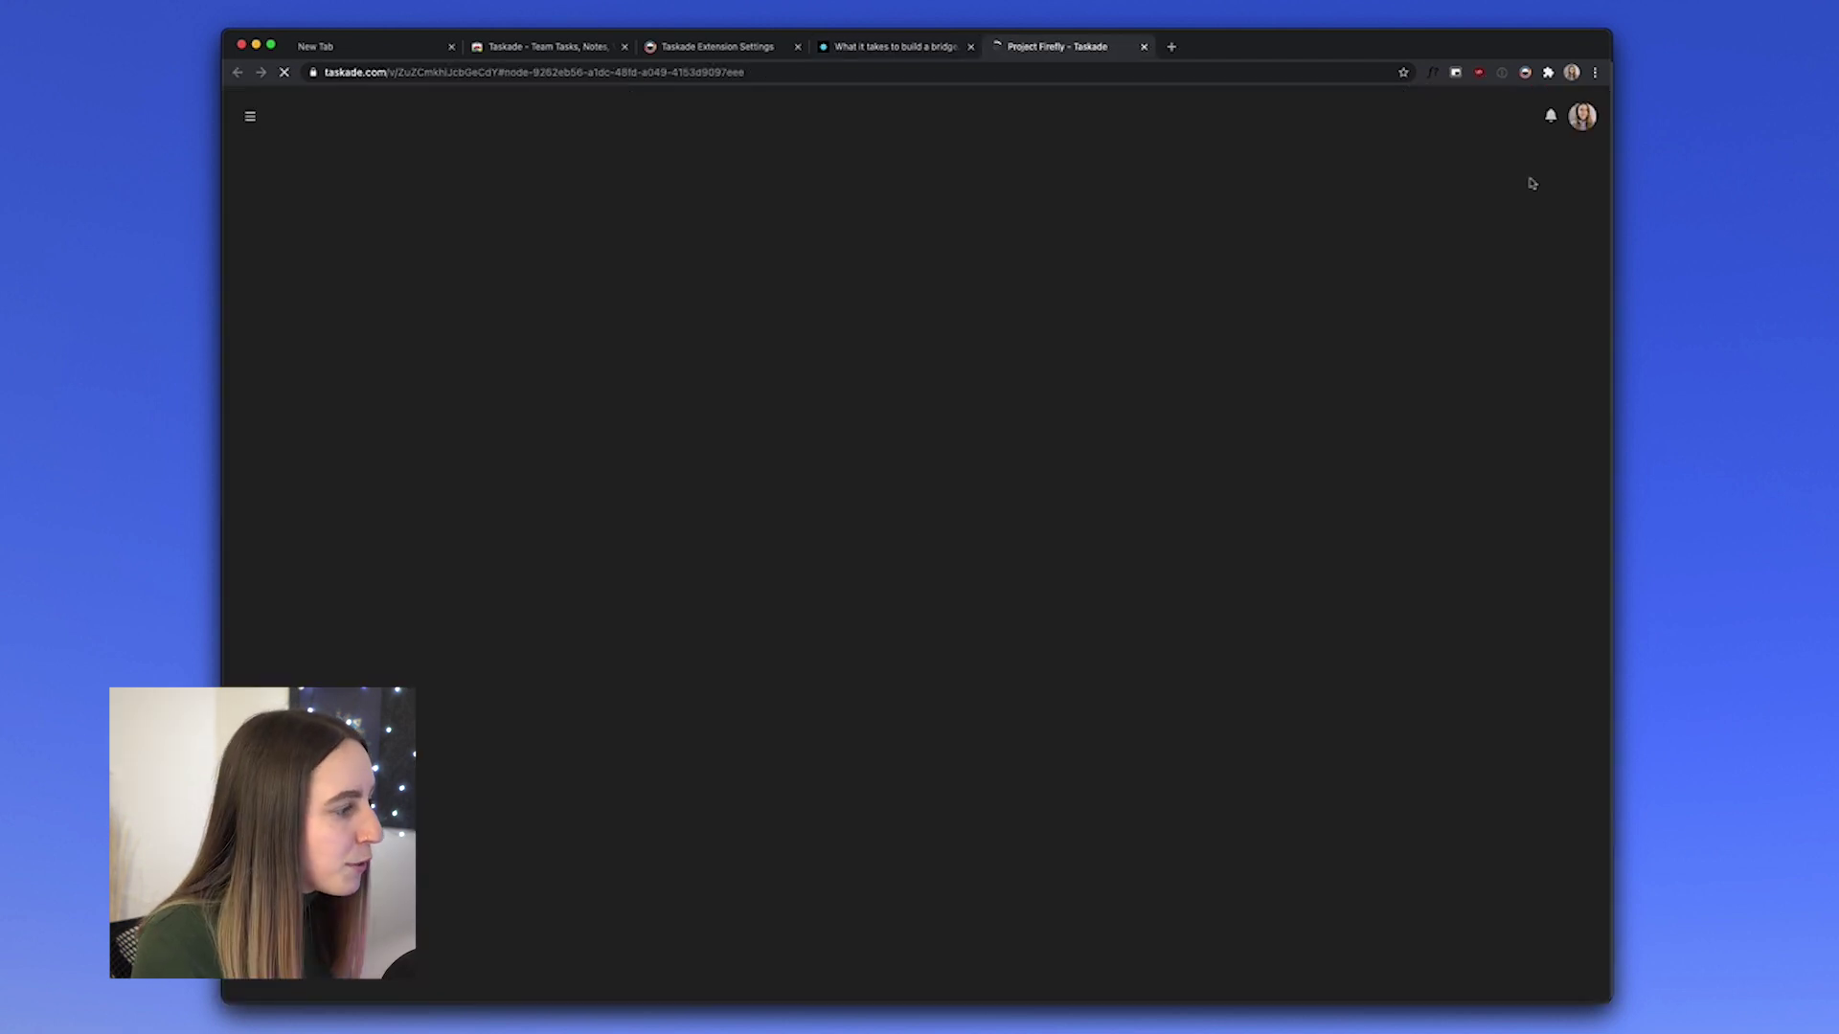